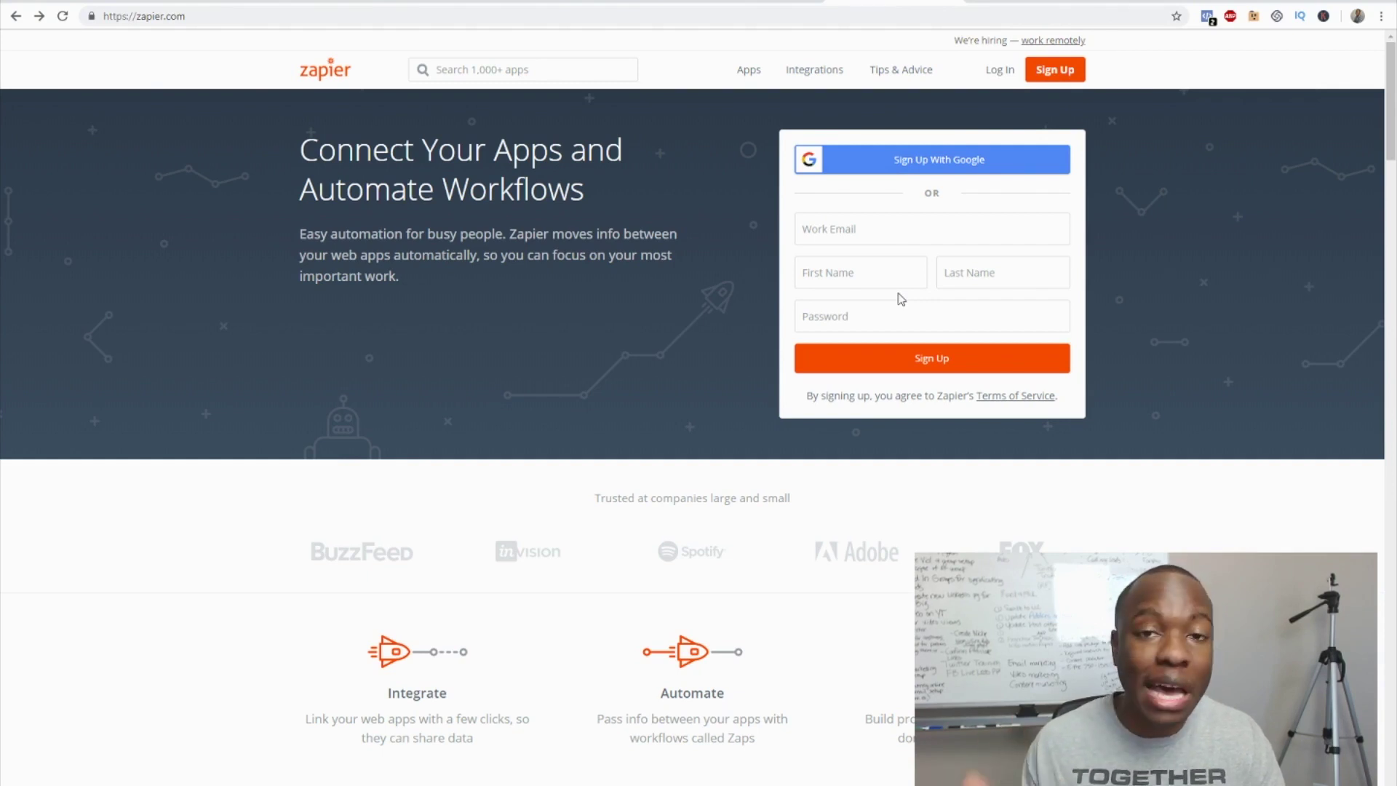
- From the Zapier dashboard, start a new Zap at the Choose a Trigger App step
left_click(1016, 2)
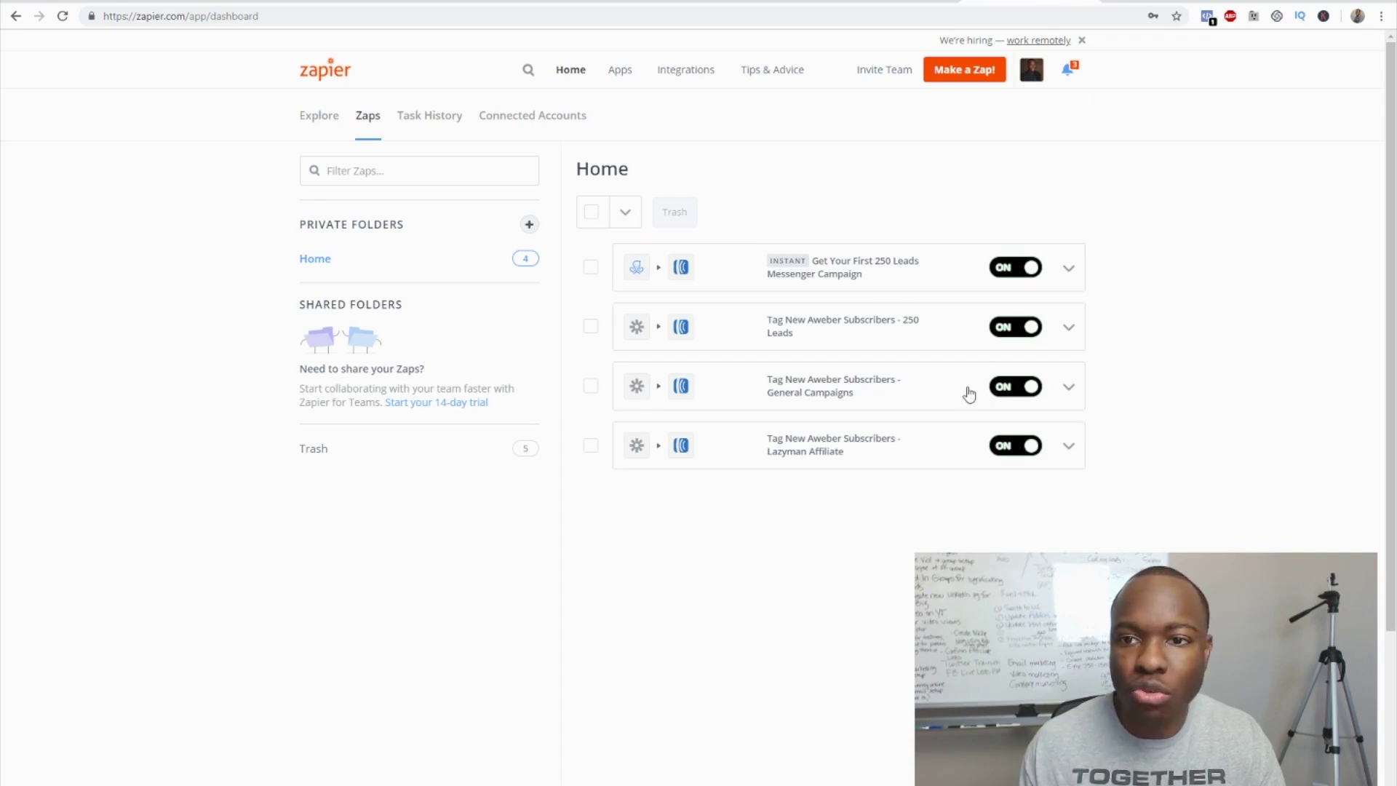
left_click(967, 69)
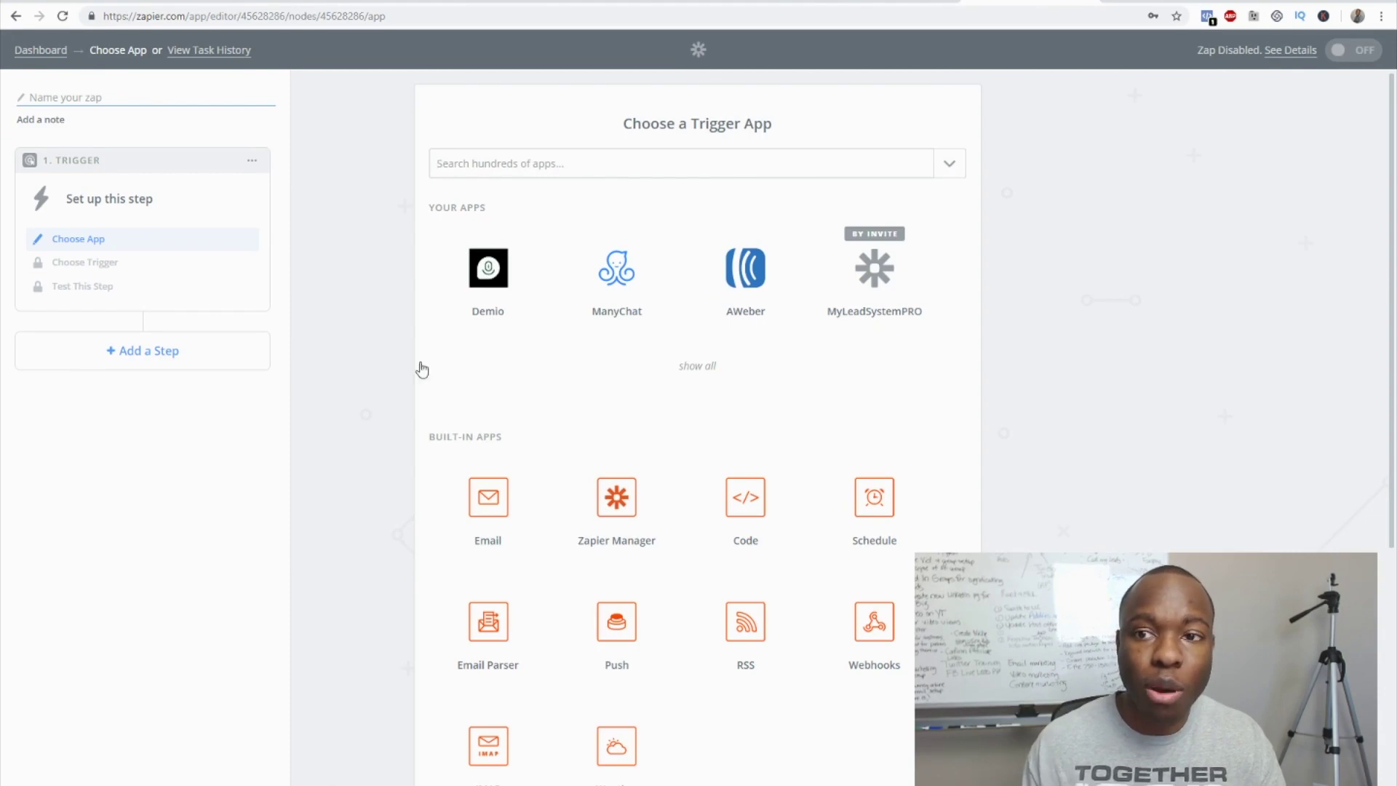
- After checking the Slides tag diagram, set MyLeadSystemPRO as trigger app and go to Funnelizer
left_click(1154, 2)
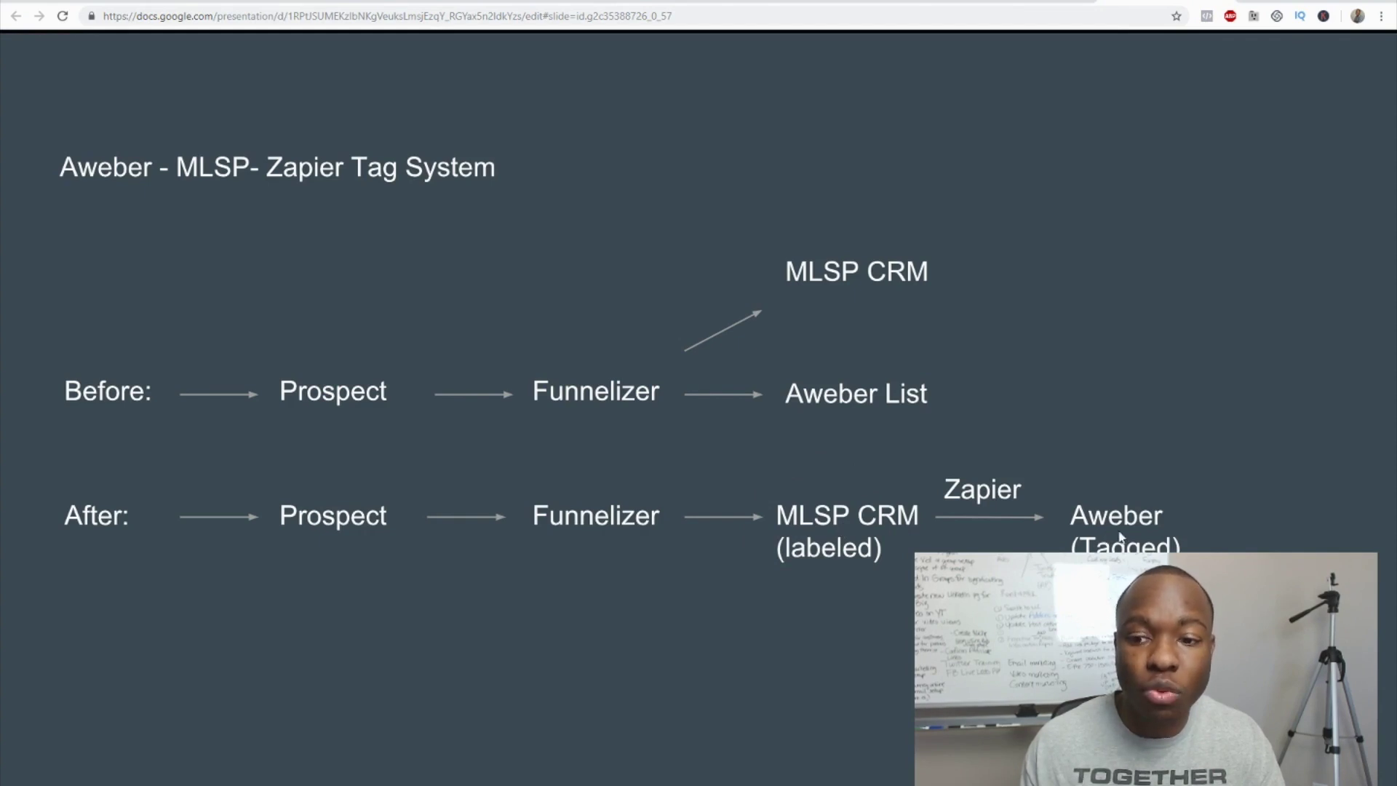
left_click(1030, 2)
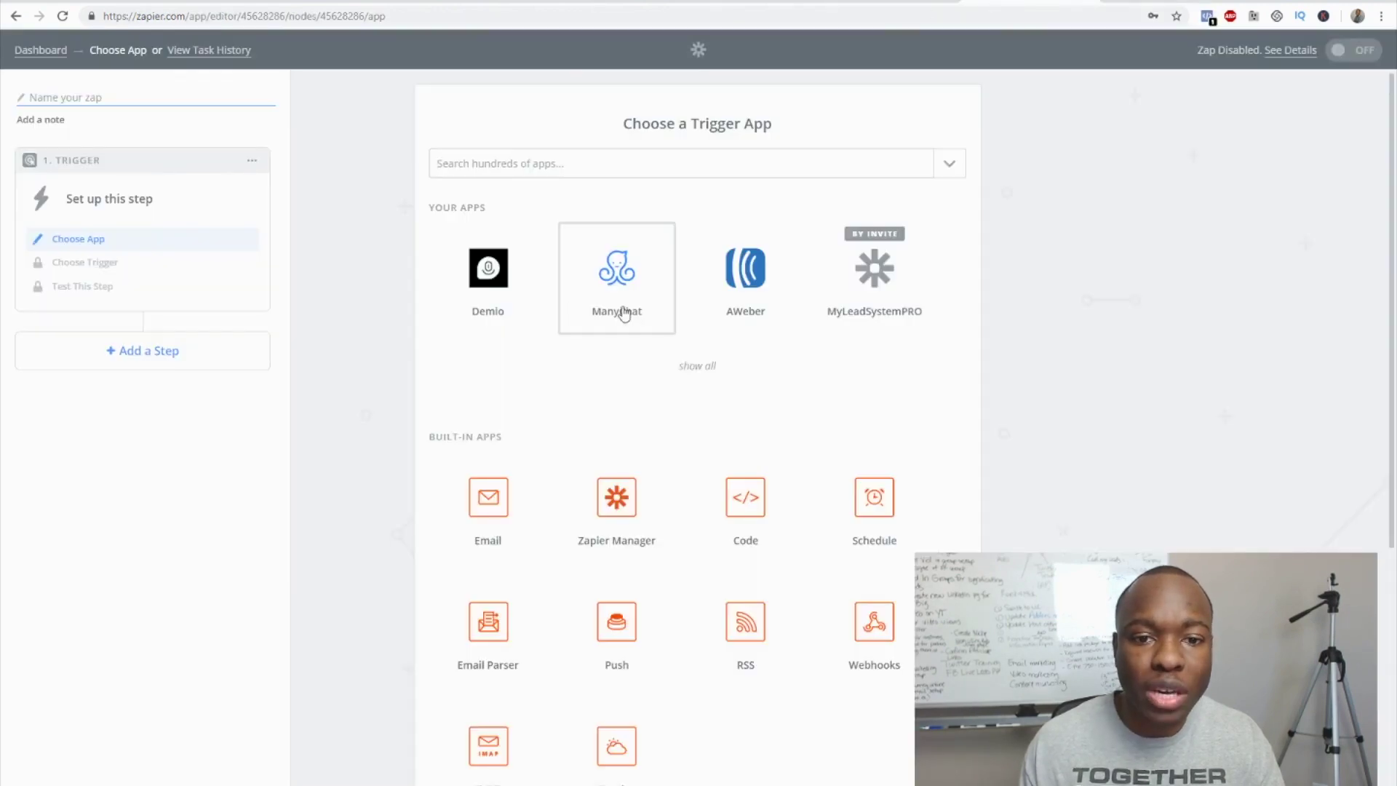
left_click(874, 284)
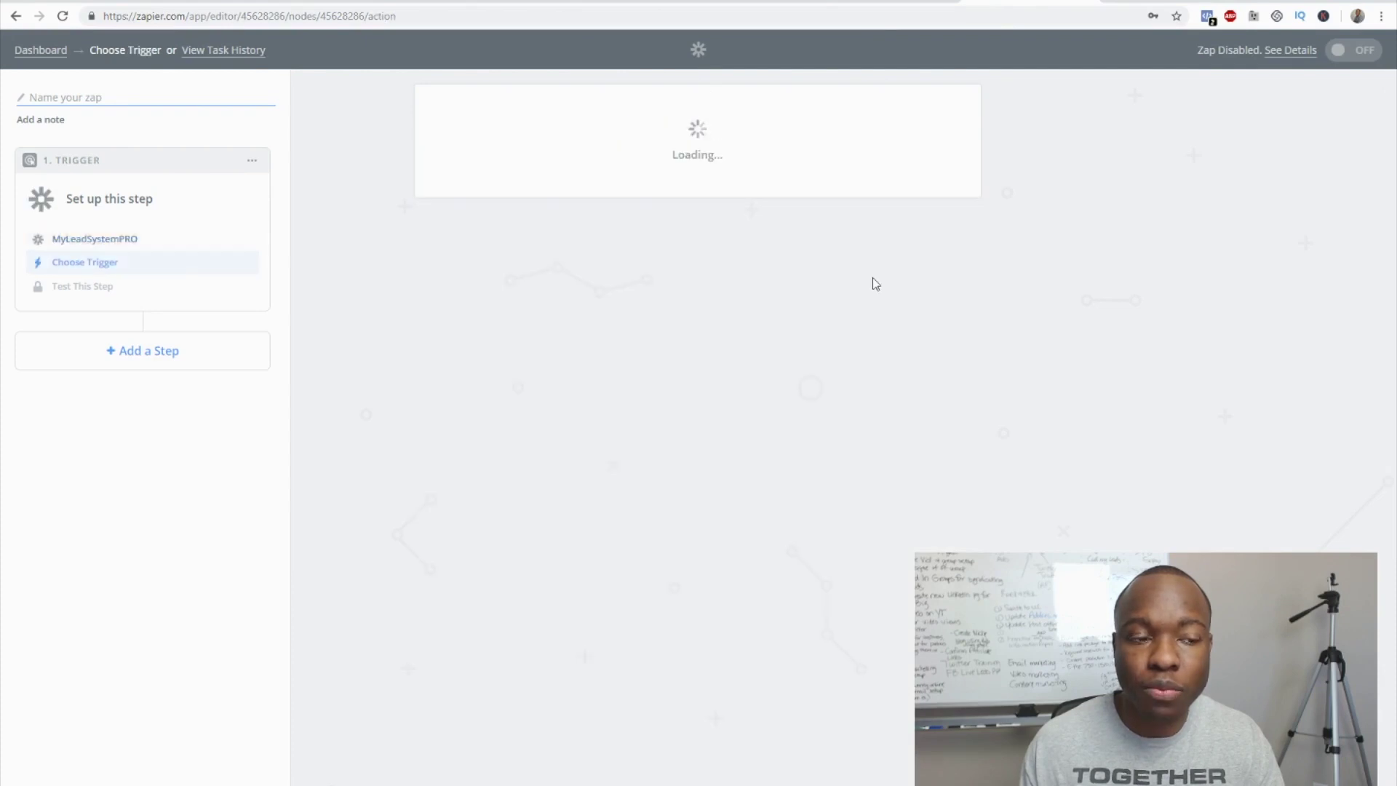
left_click(677, 172)
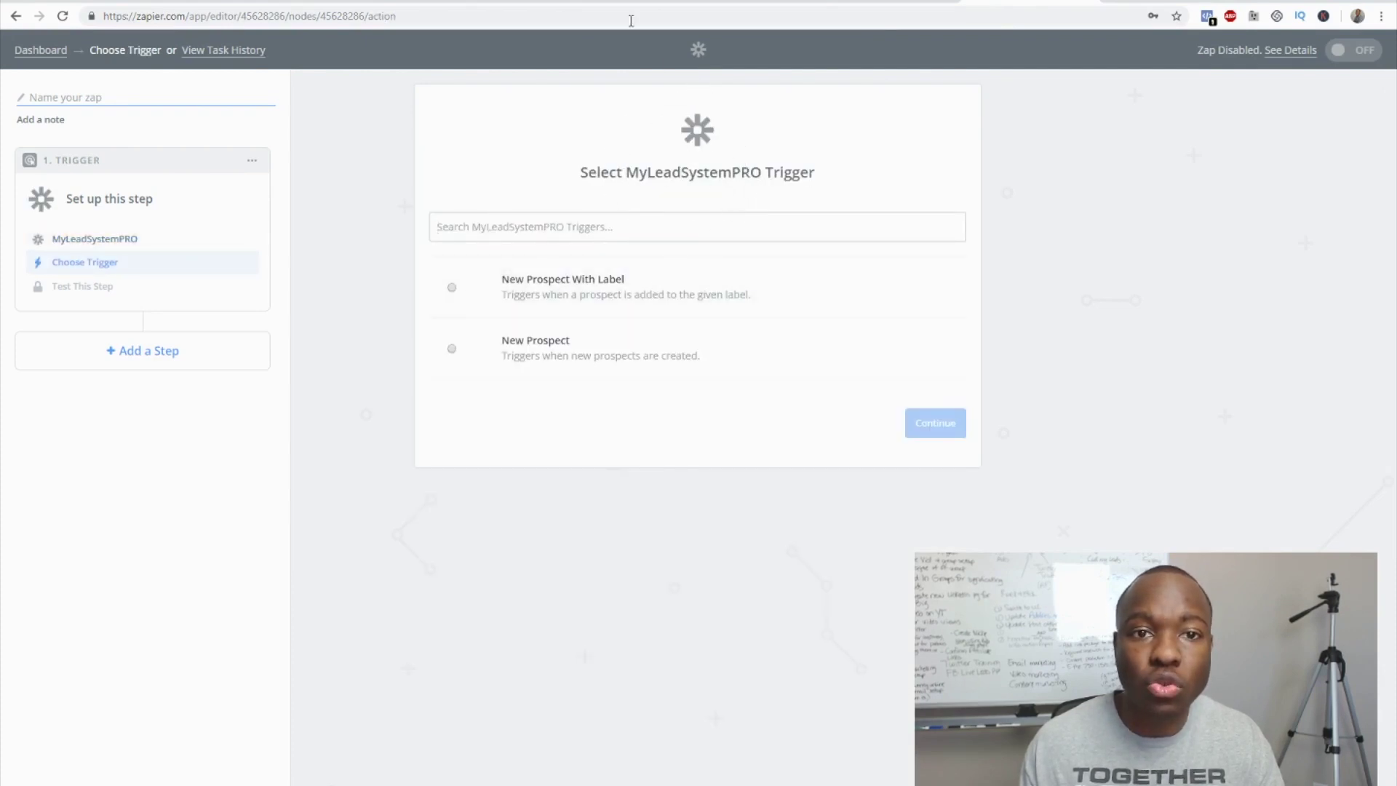
left_click(689, 3)
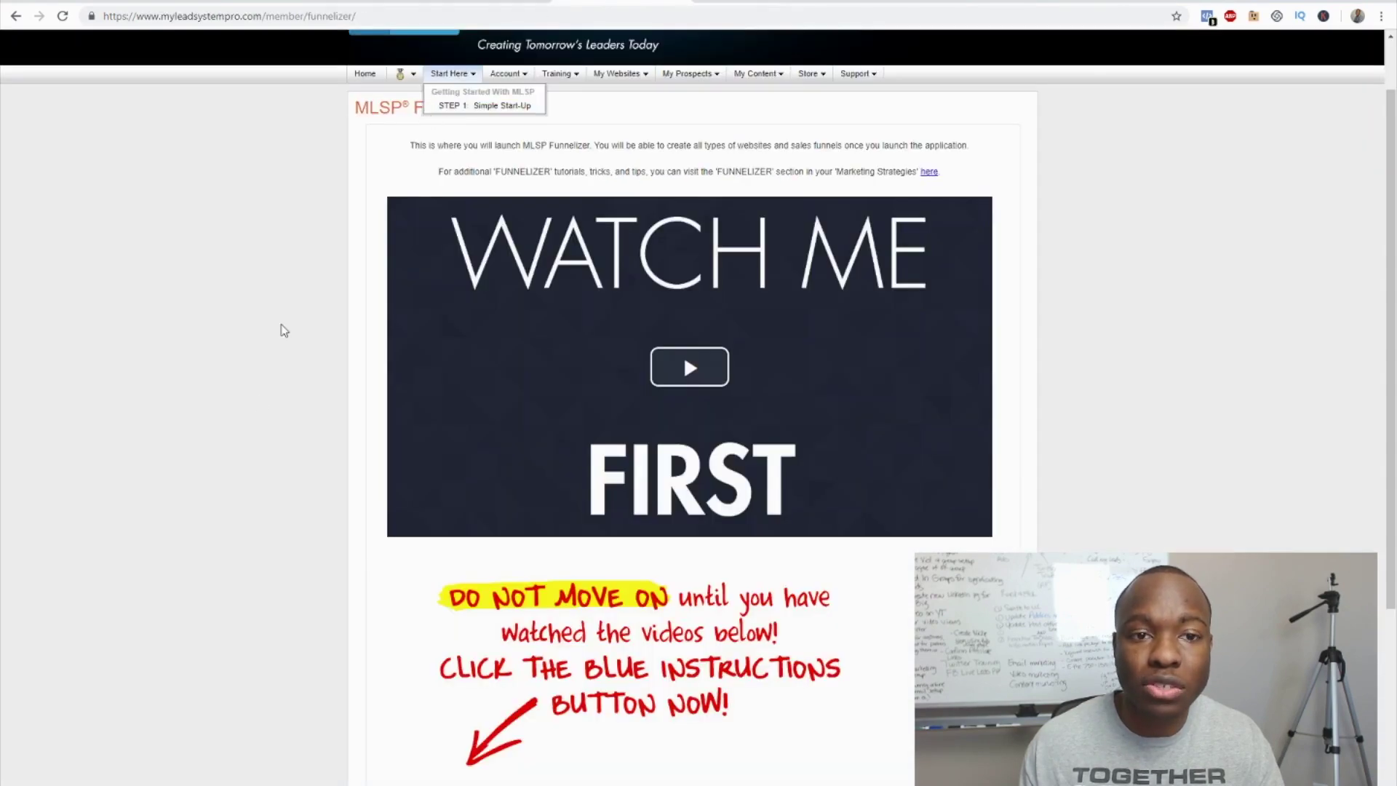
- Browse the Funnelizer page and play its Watch Me First video
scroll(260, 407, "down", 1)
scroll(260, 406, "down", 1)
scroll(259, 402, "up", 2)
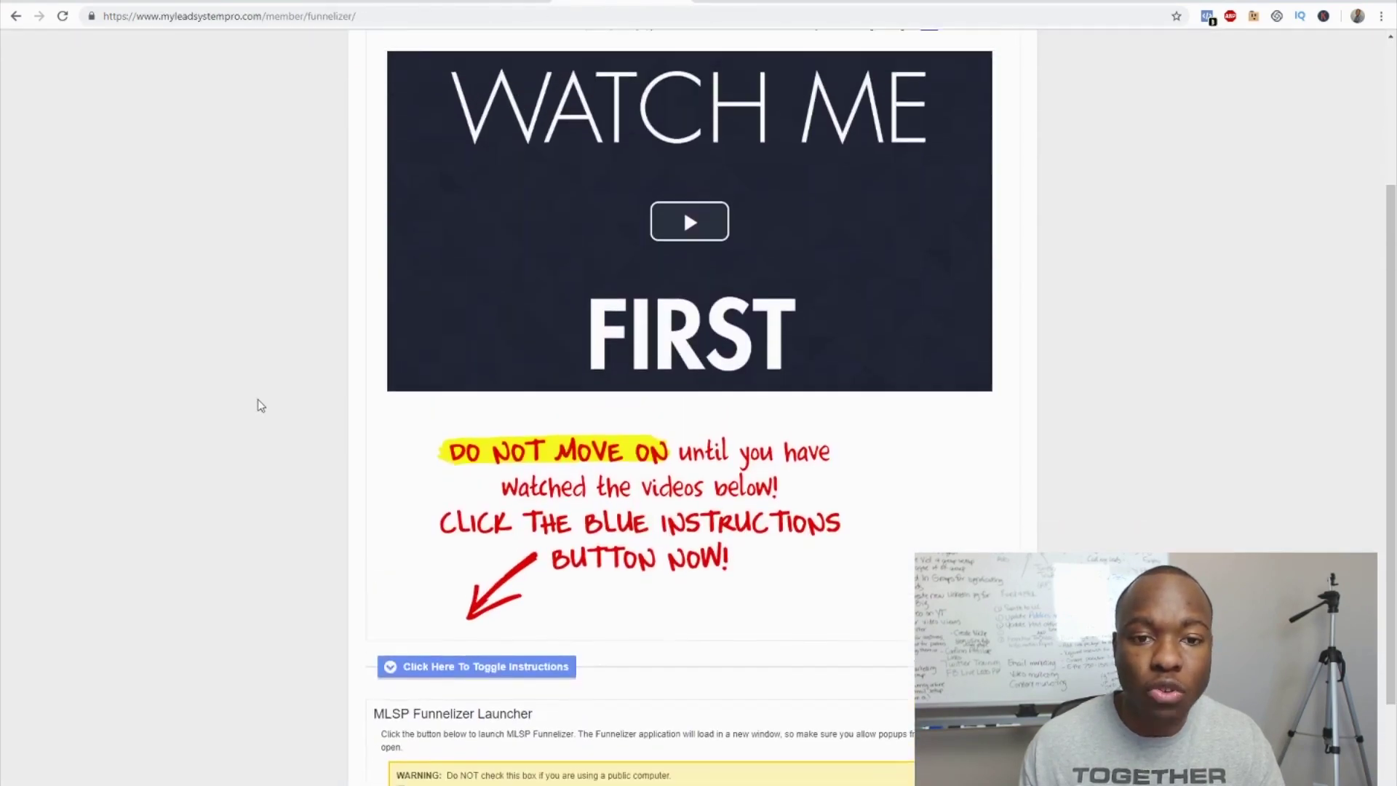
scroll(495, 480, "down", 3)
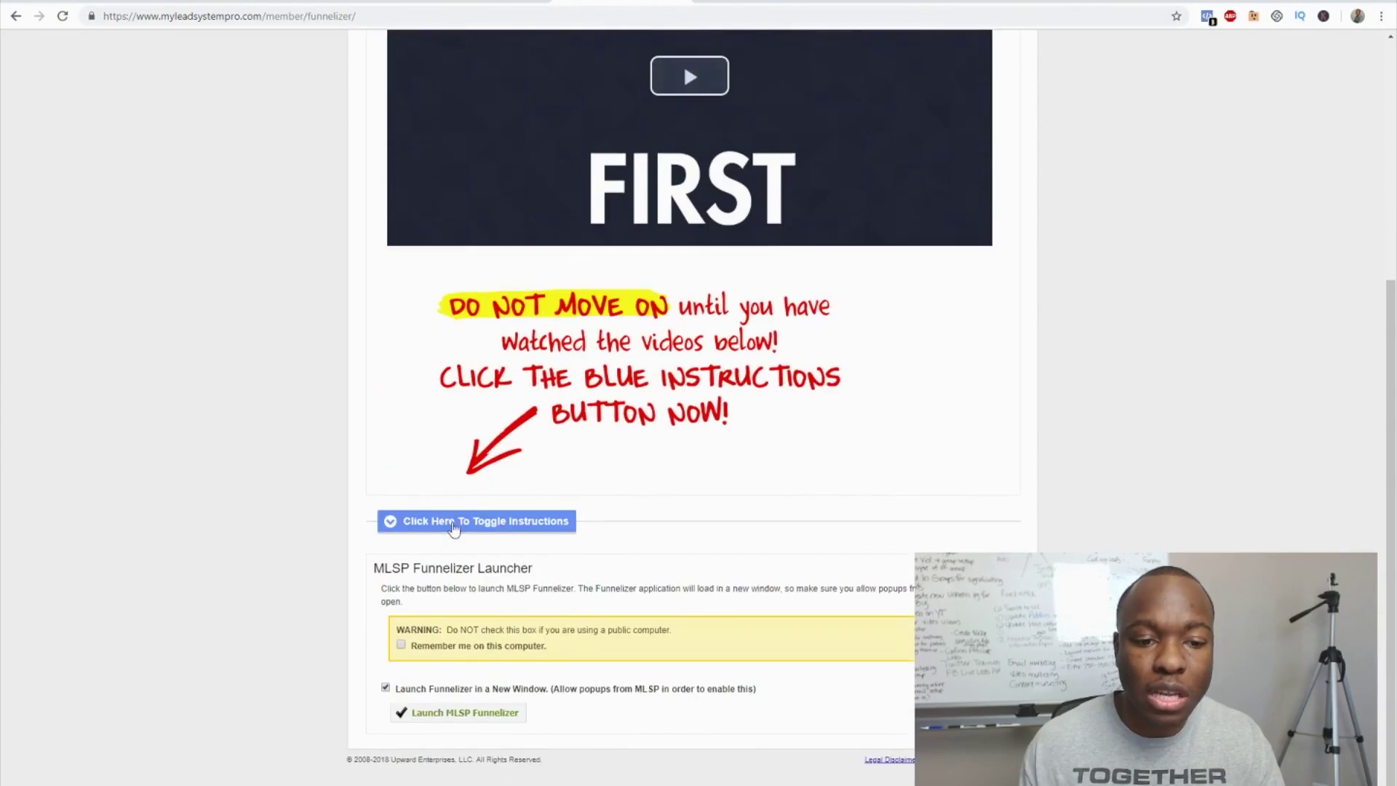
scroll(488, 489, "up", 2)
scroll(555, 408, "up", 2)
scroll(558, 408, "down", 1)
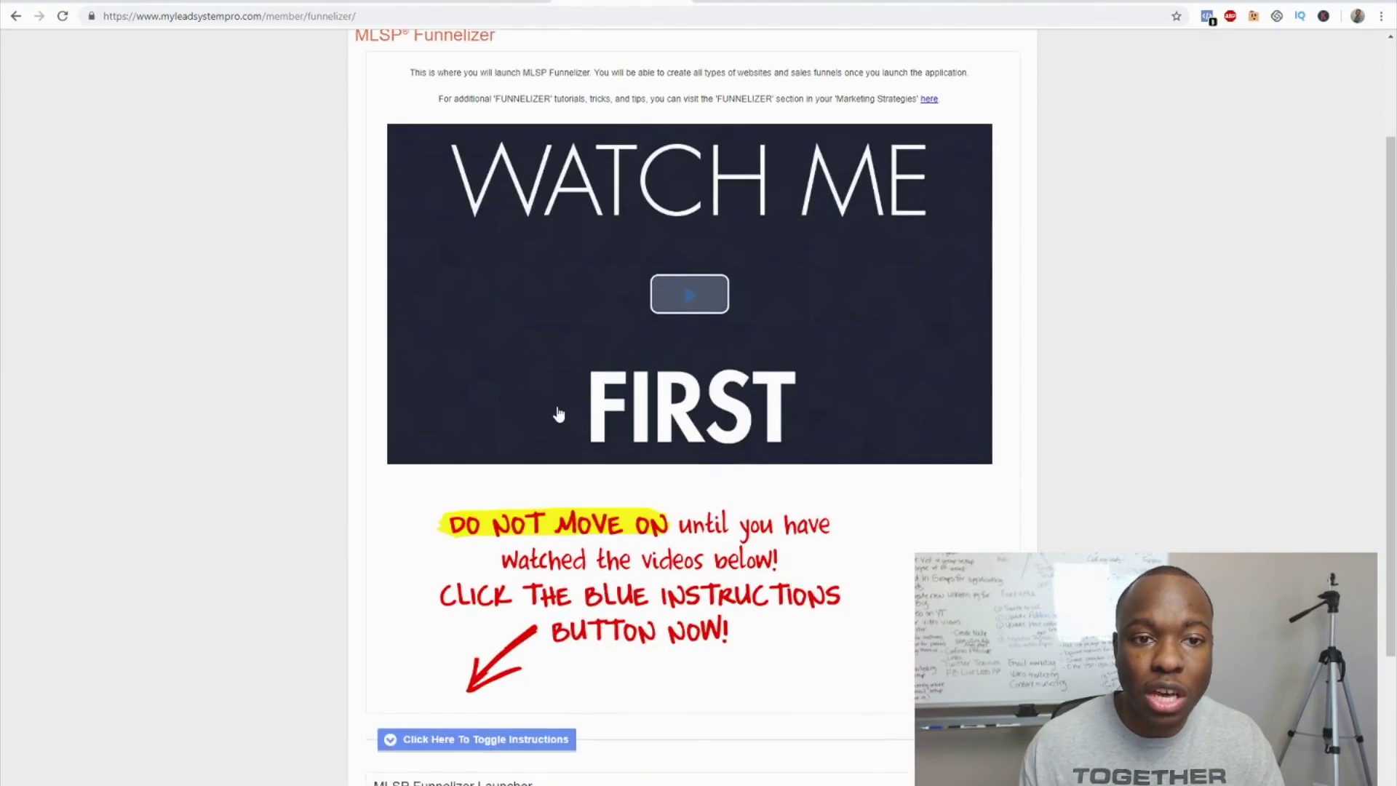
left_click(671, 289)
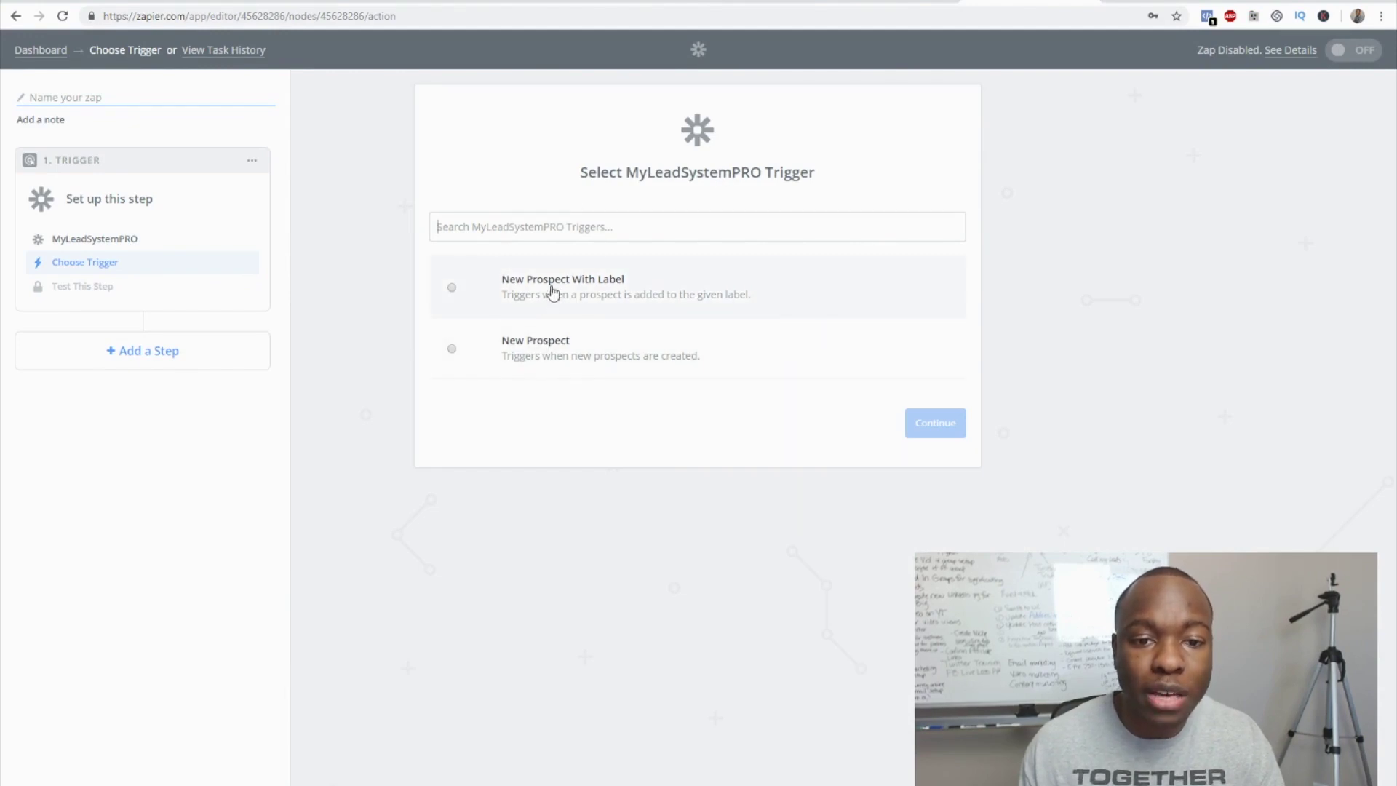
- Set the trigger to New Prospect With Label, keeping the connected MyLeadSystemPRO account
left_click(454, 289)
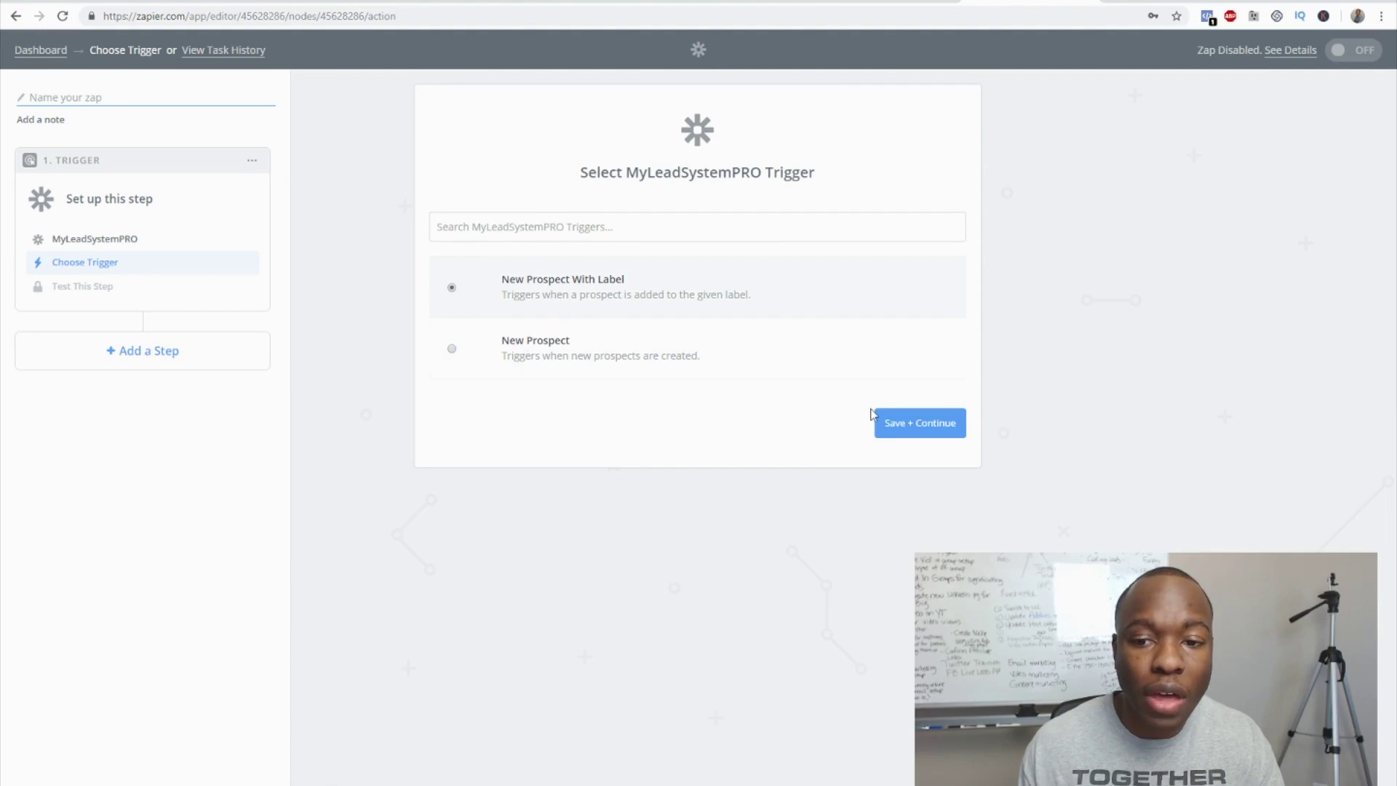
left_click(903, 433)
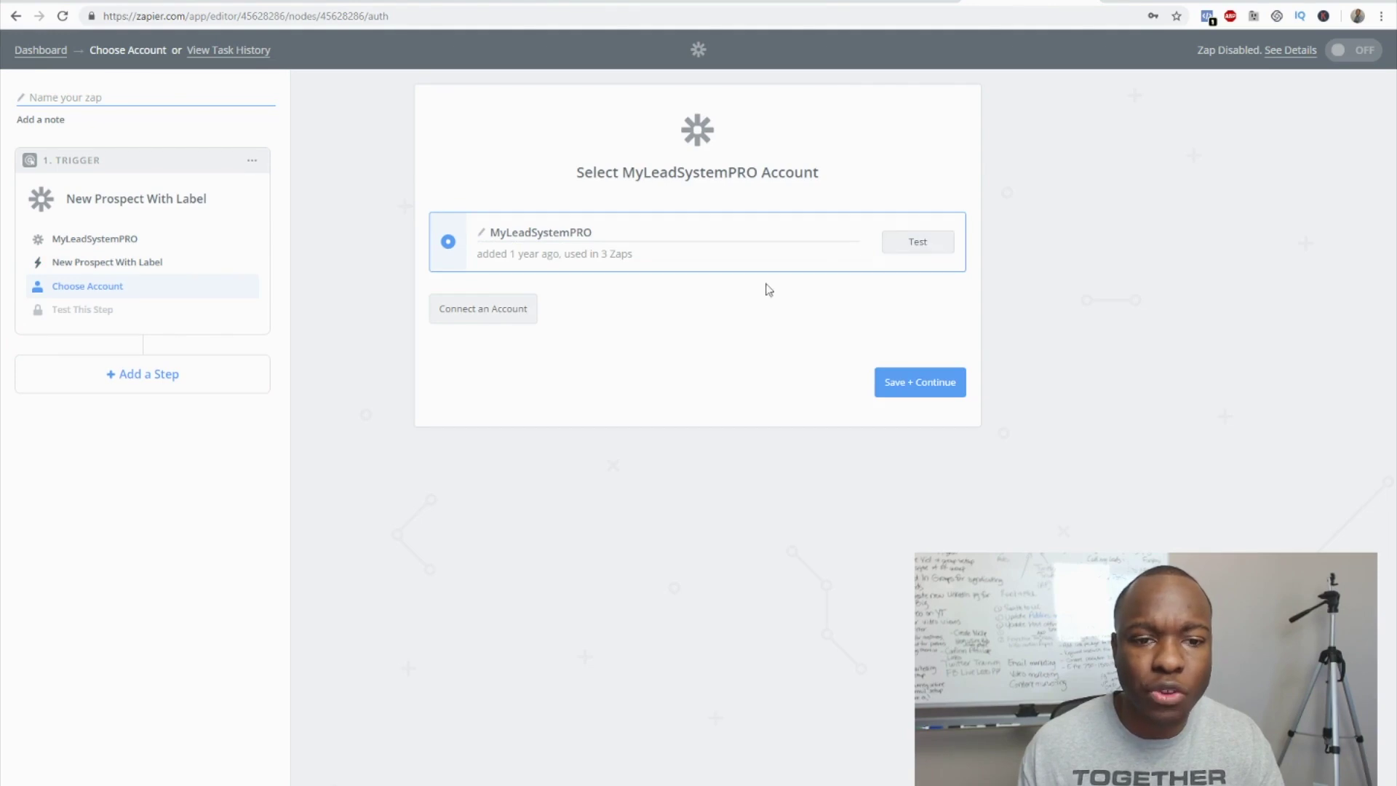
left_click(914, 389)
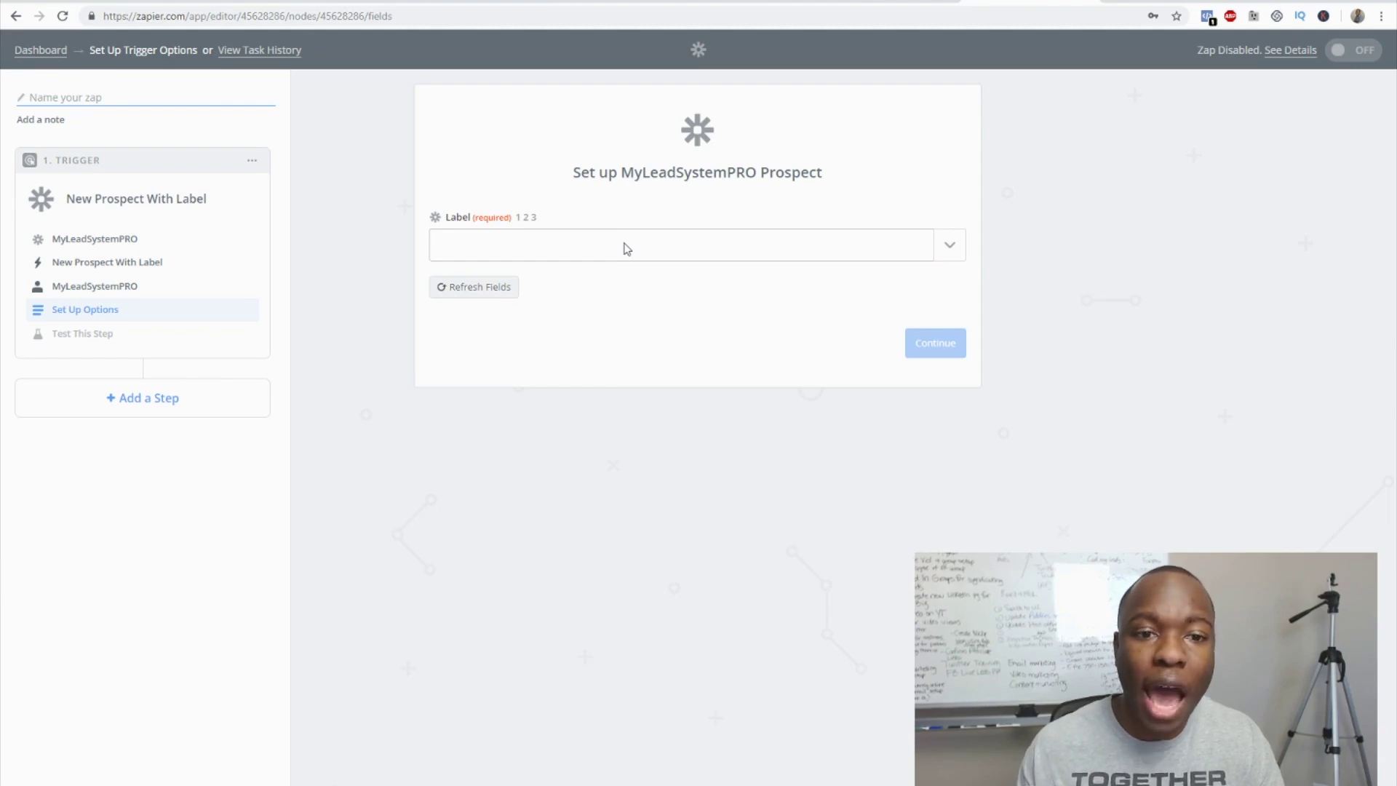
- Choose FB Course PDF as the trigger's prospect label and continue to testing
left_click(950, 246)
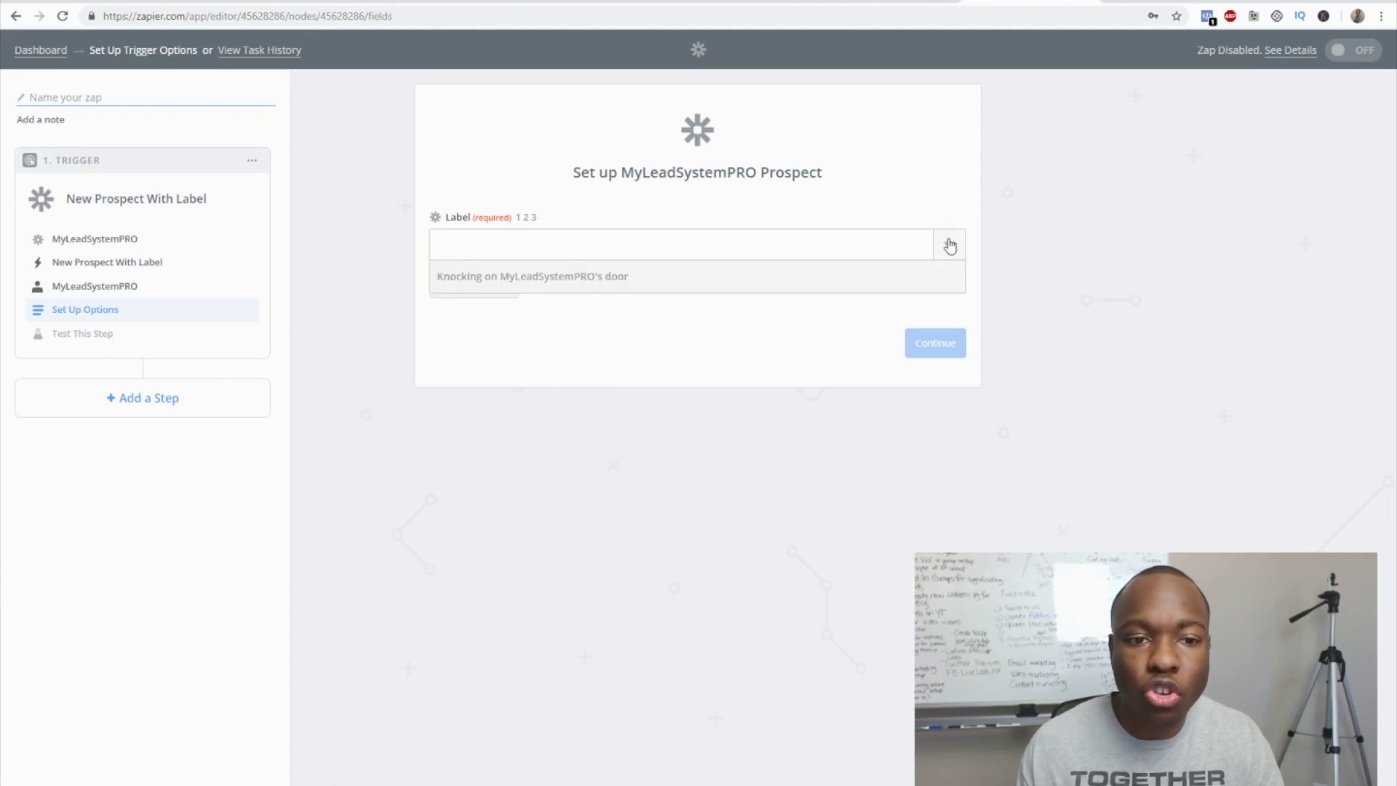
scroll(775, 415, "down", 2)
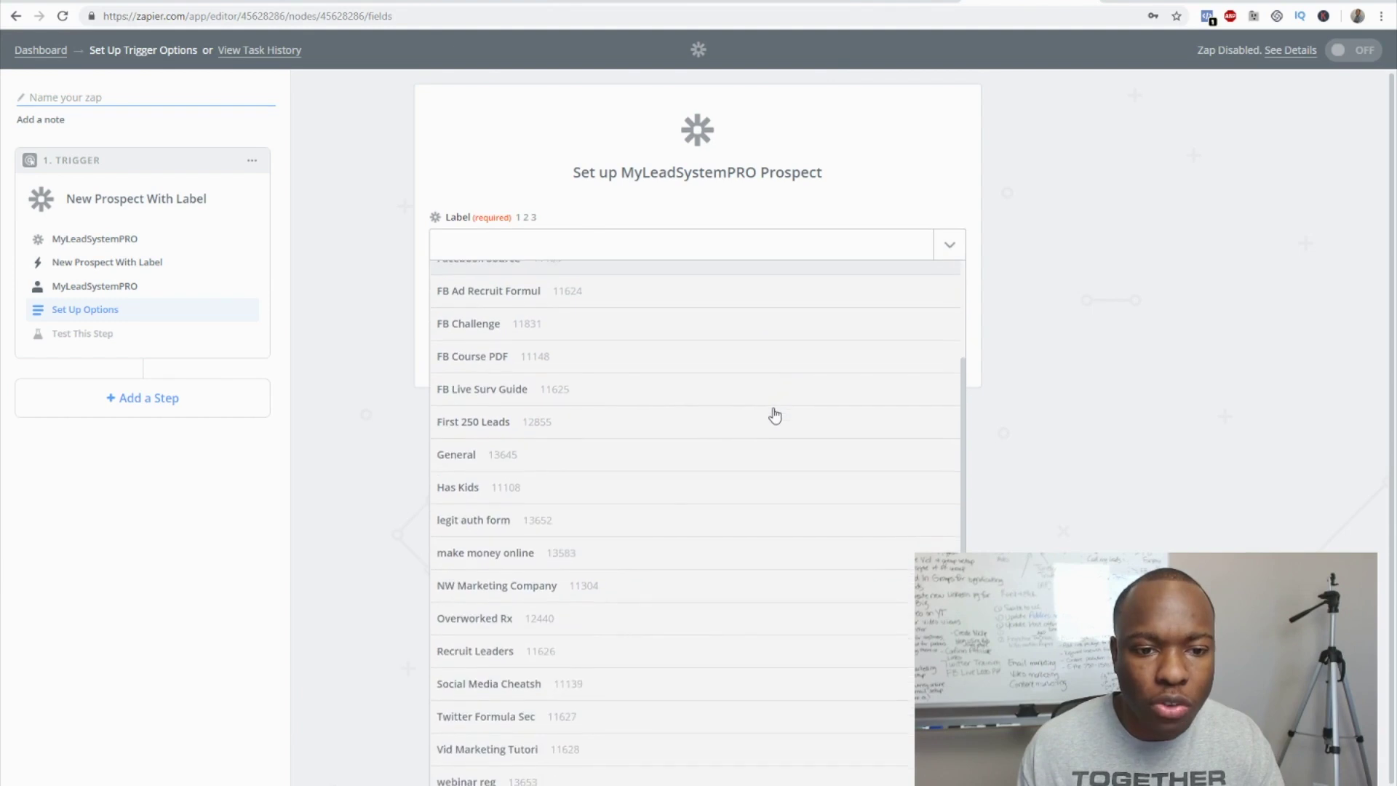
left_click(521, 360)
left_click(522, 361)
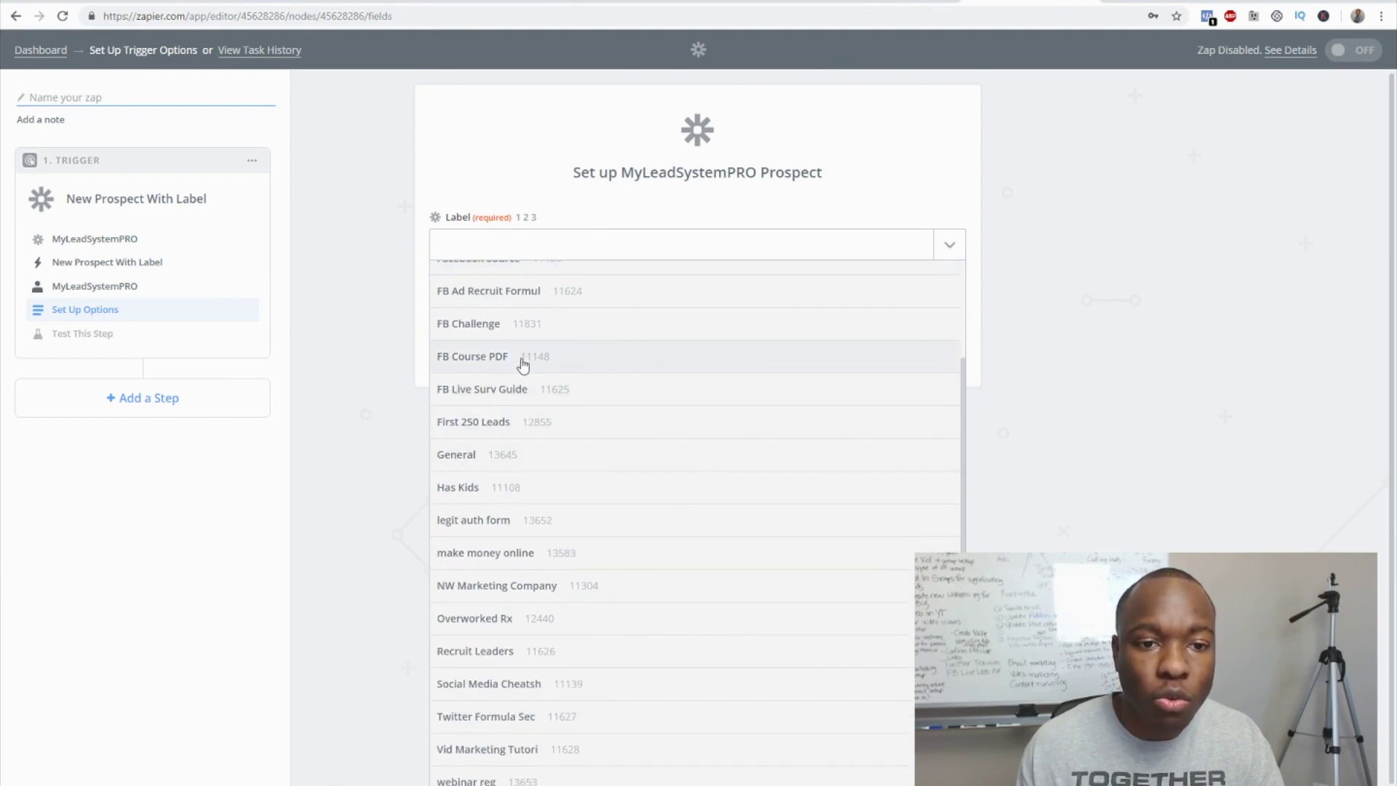
left_click(523, 362)
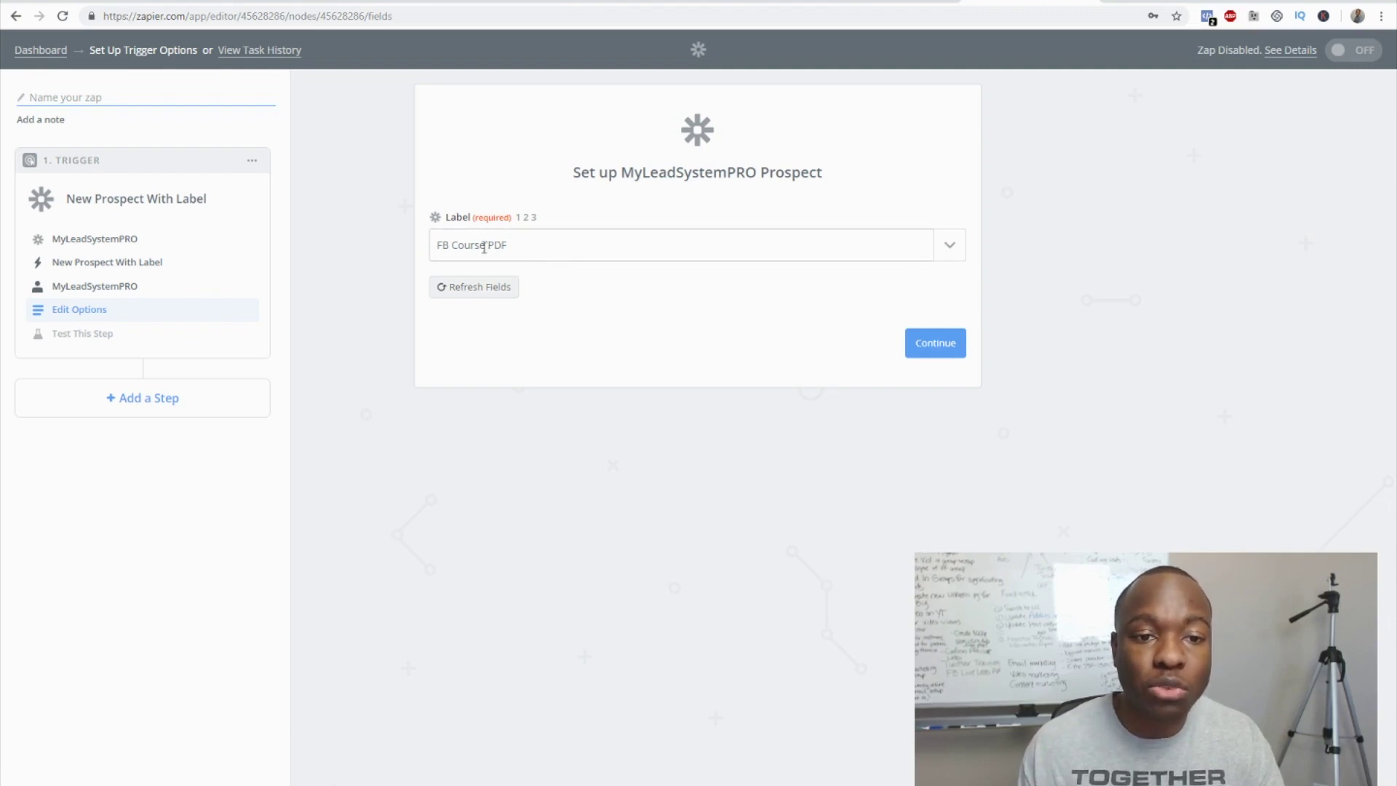
left_click(932, 350)
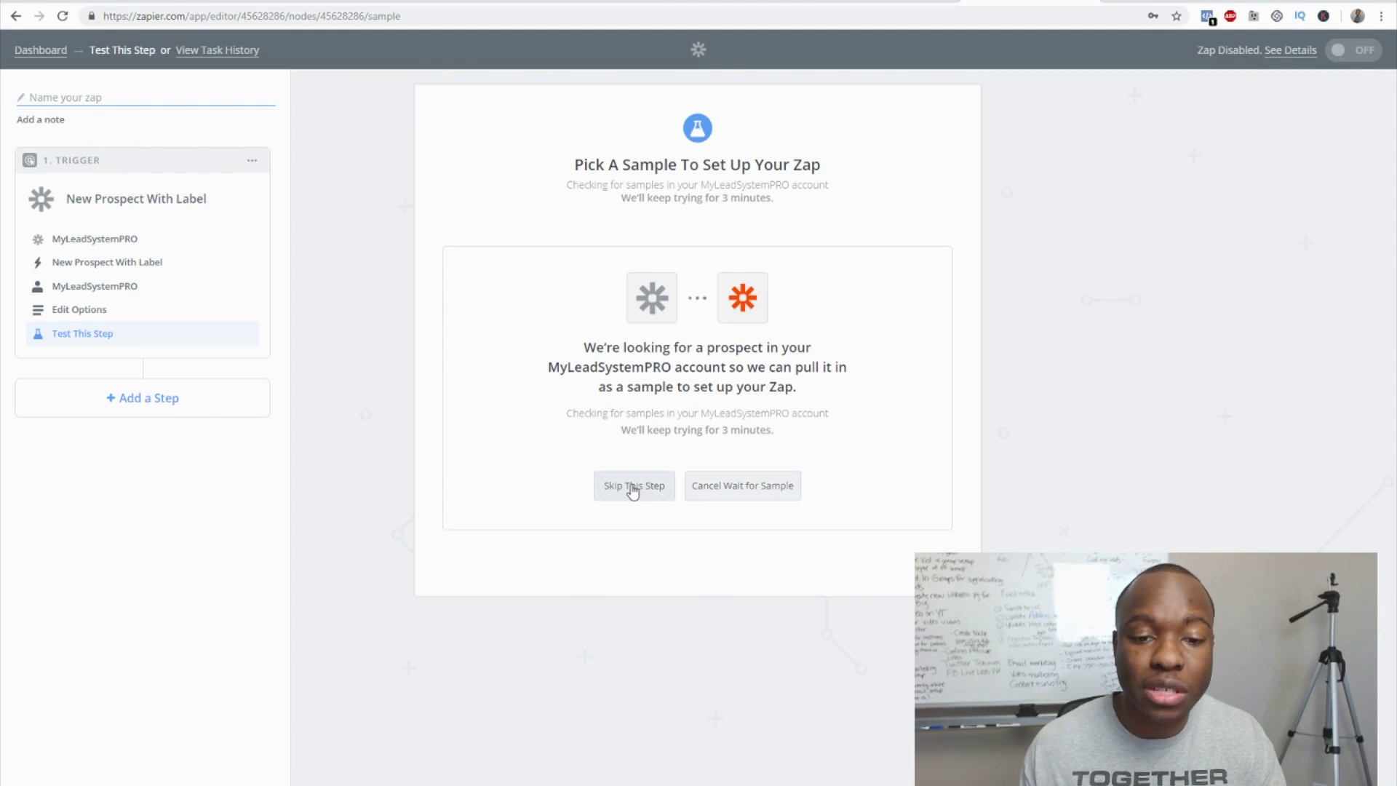
- Skip the live sample and finish the trigger using the default Prospect A sample
left_click(632, 486)
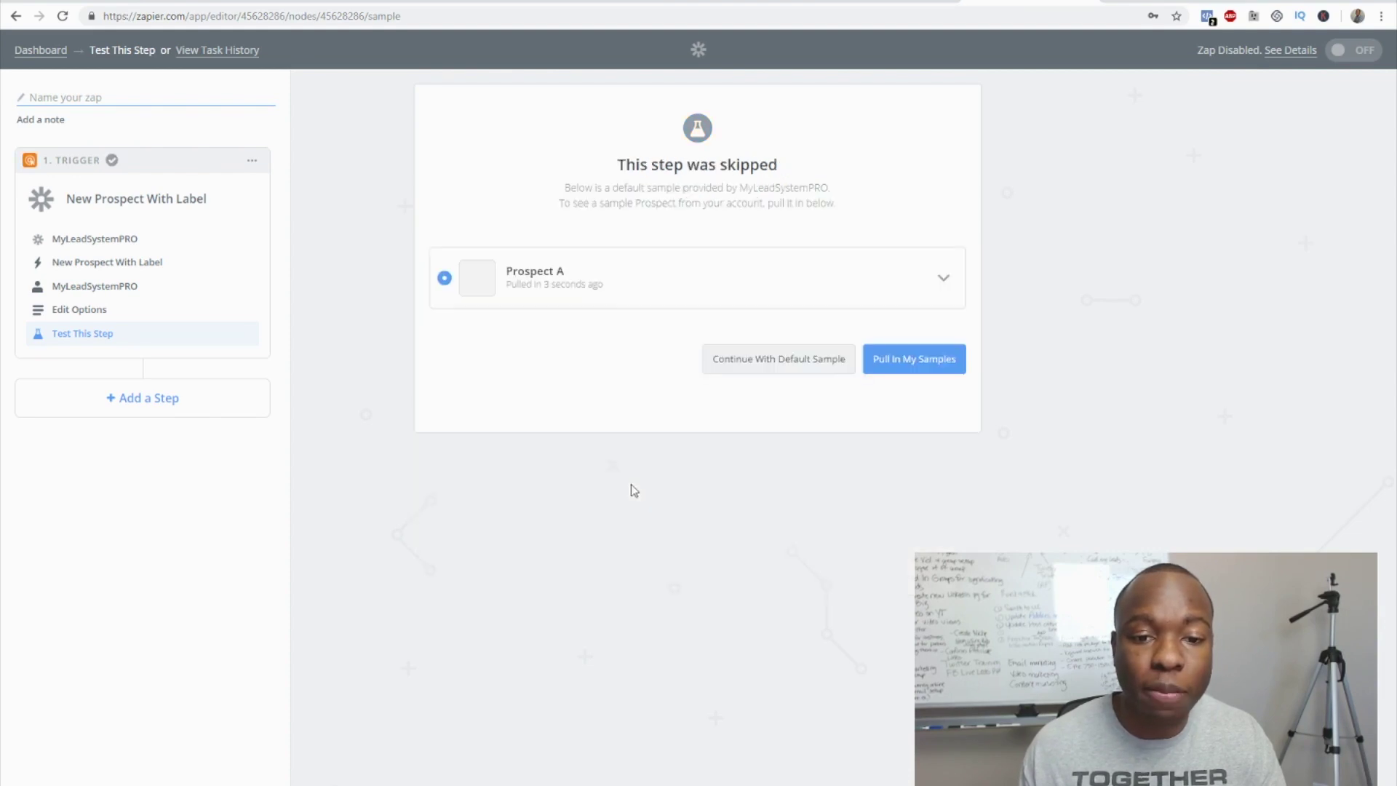
left_click(532, 278)
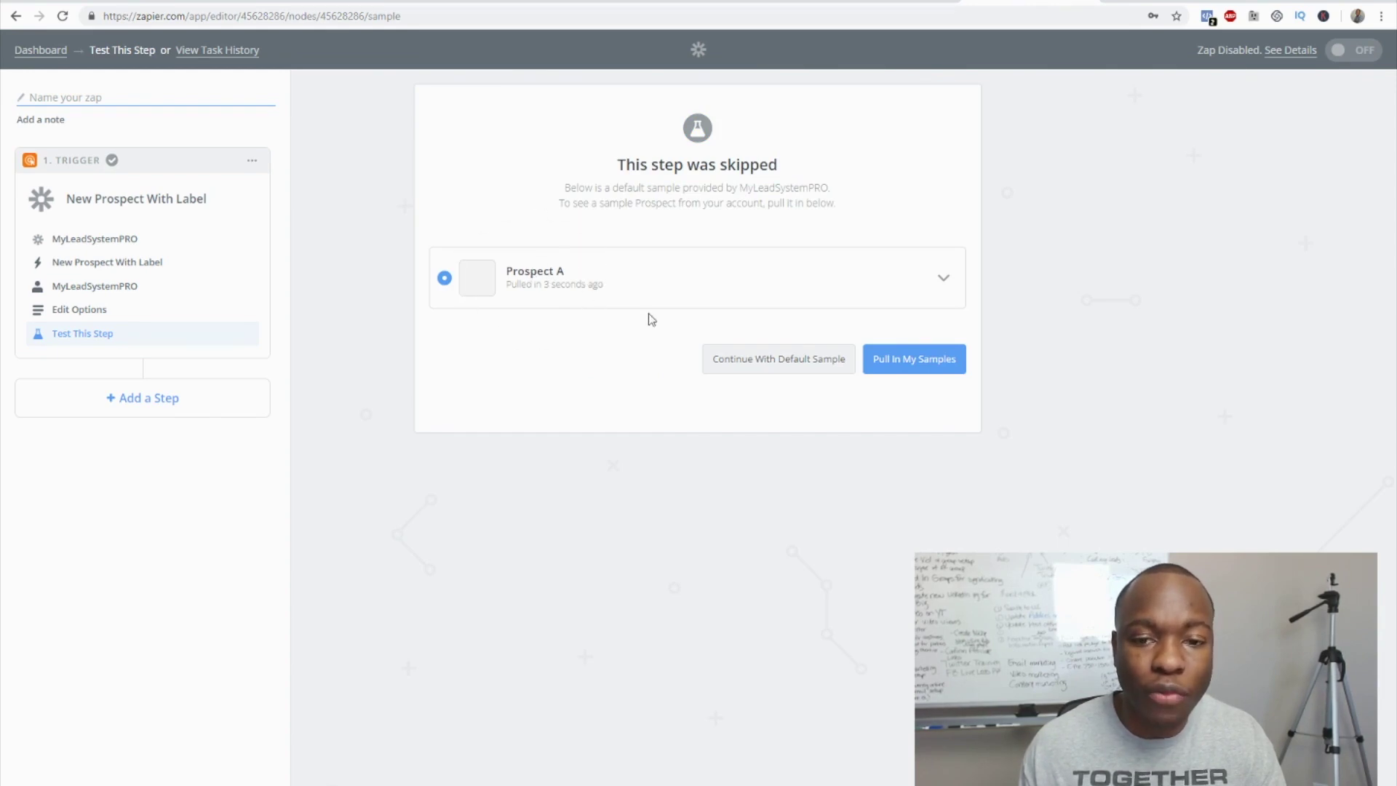
left_click(777, 364)
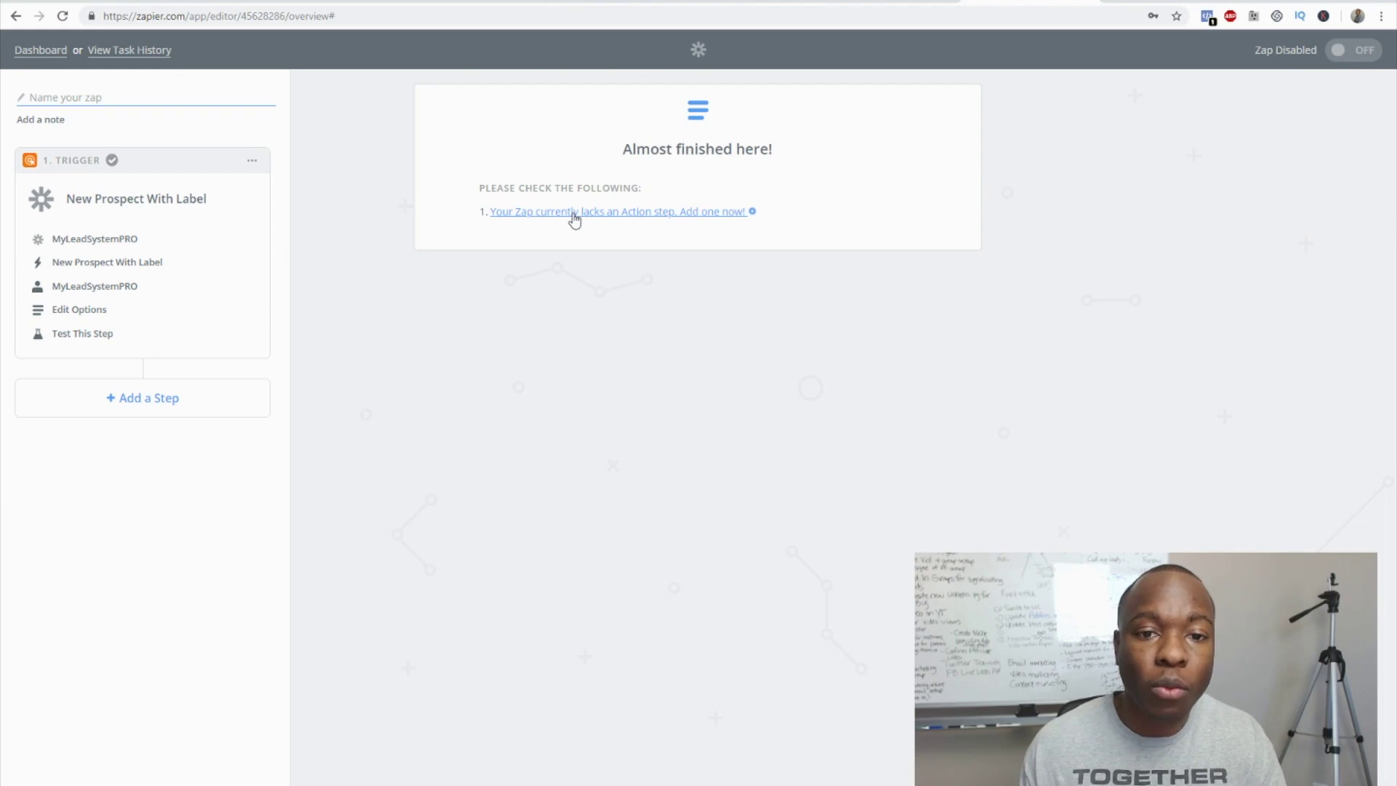
- Add an AWeber Create Subscriber action step to the Zap
left_click(574, 212)
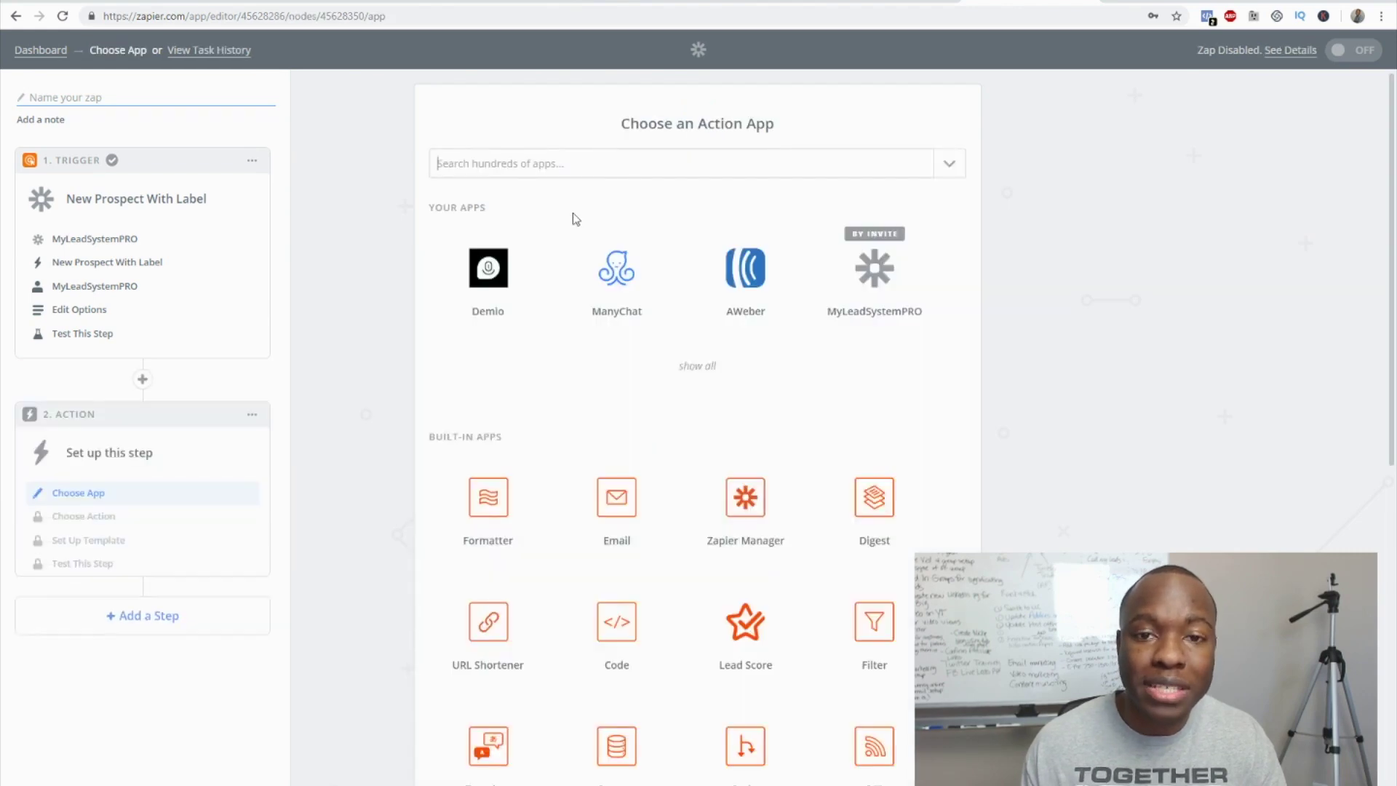
left_click(745, 293)
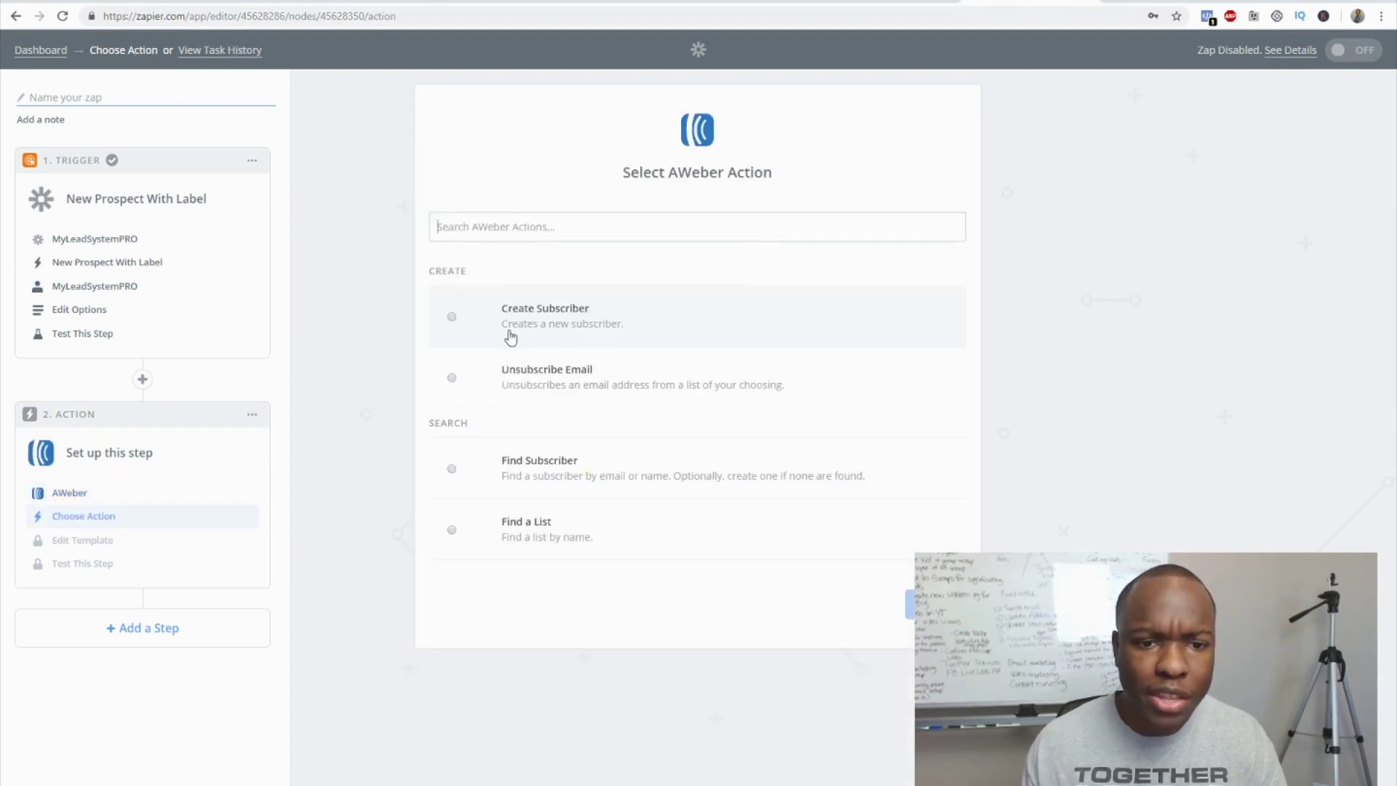
left_click(548, 325)
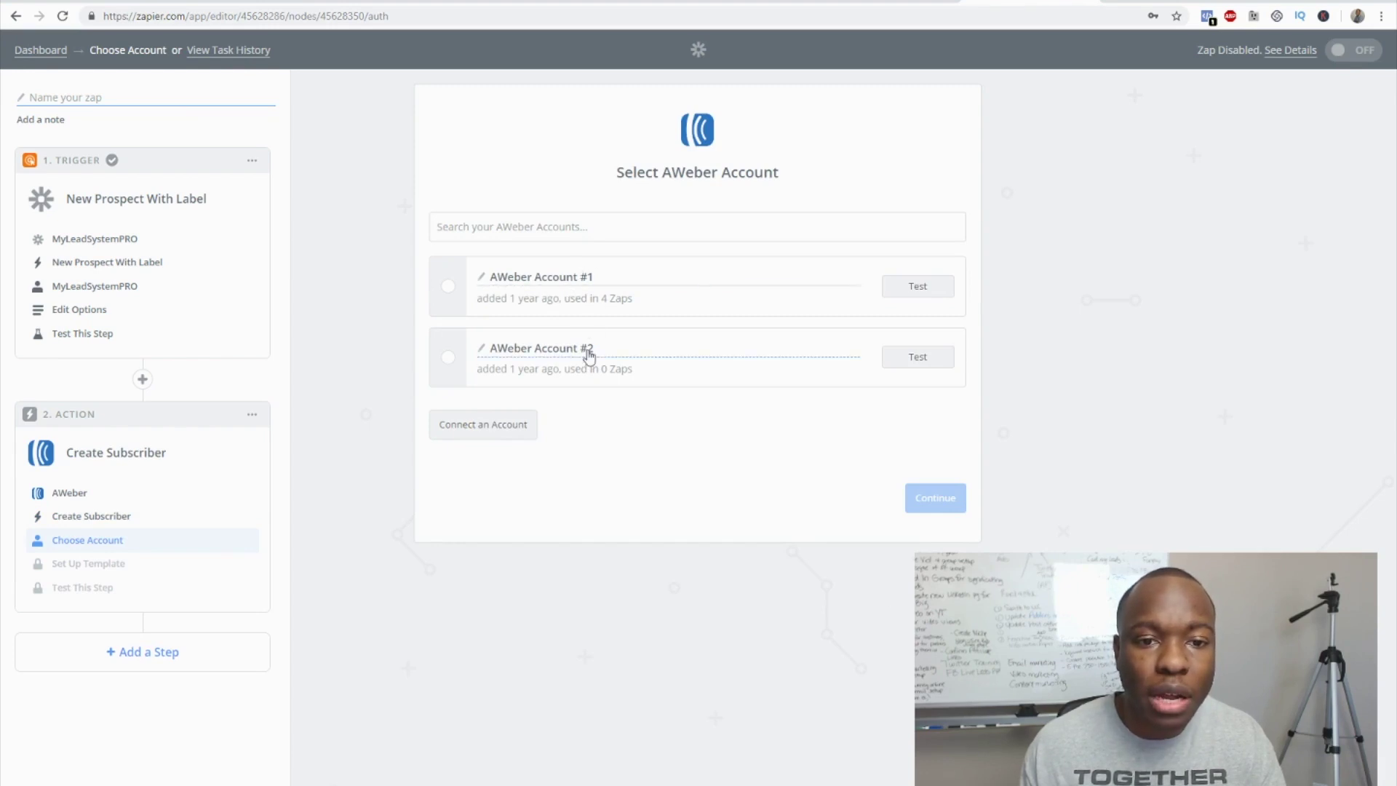
- Connect AWeber Account #1 and target the FB Marketing Course list
left_click(447, 288)
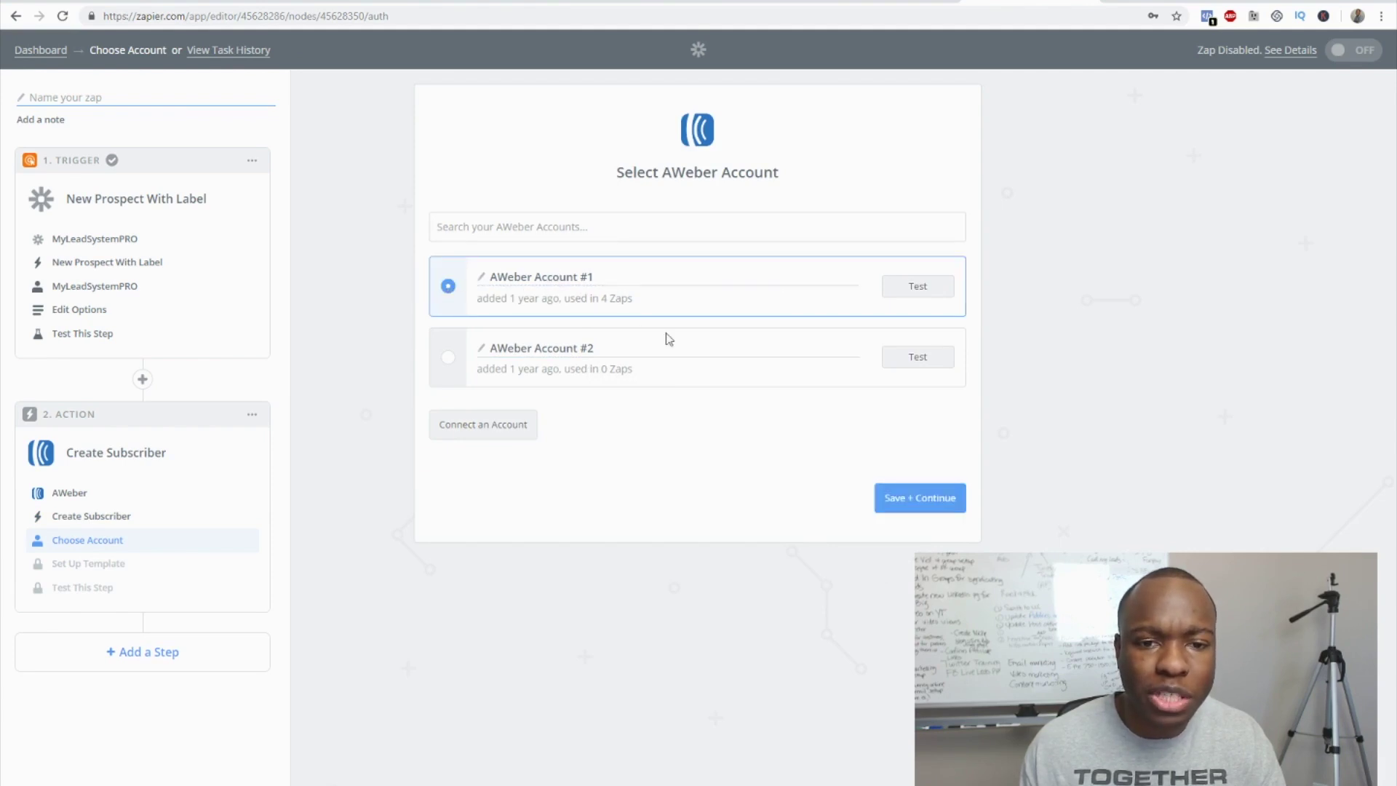
left_click(915, 498)
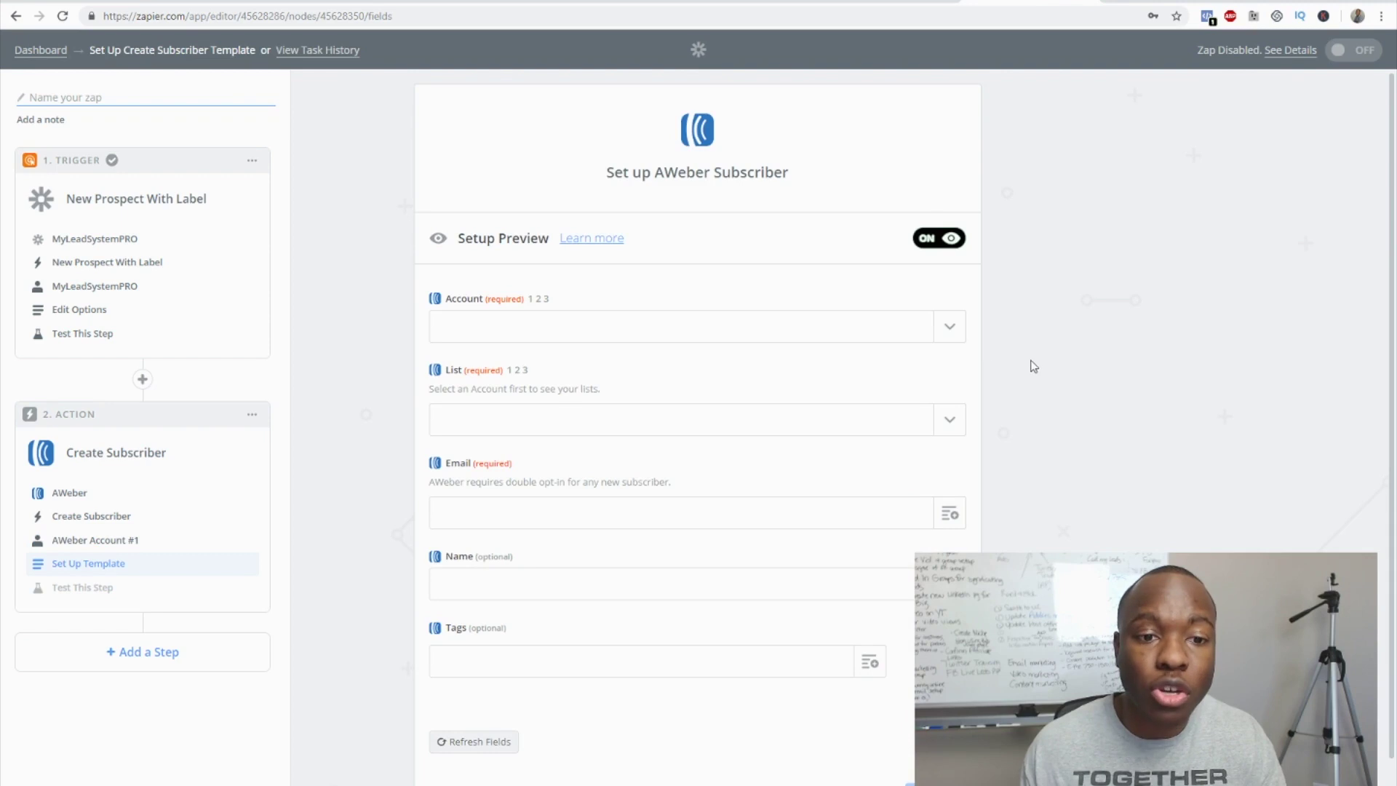
left_click(949, 328)
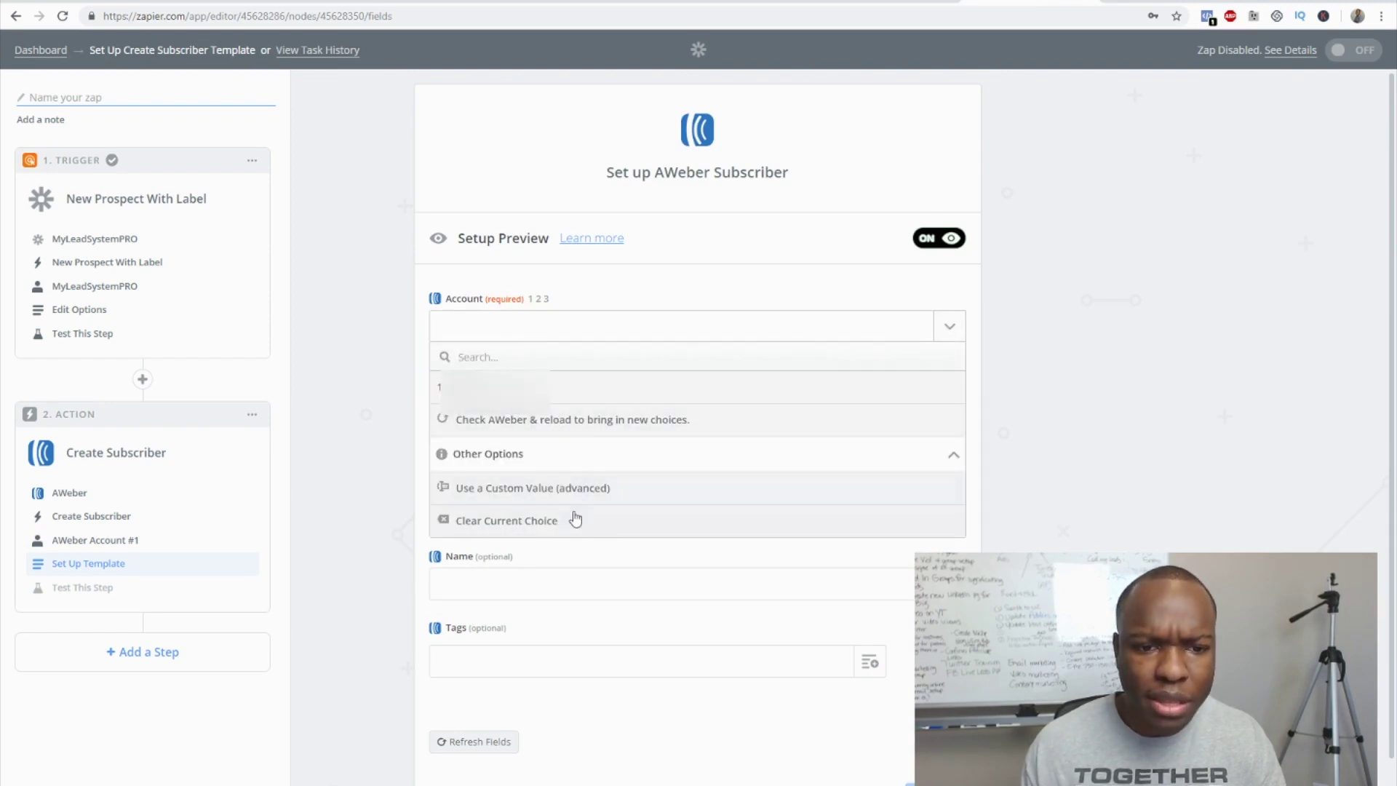
left_click(528, 387)
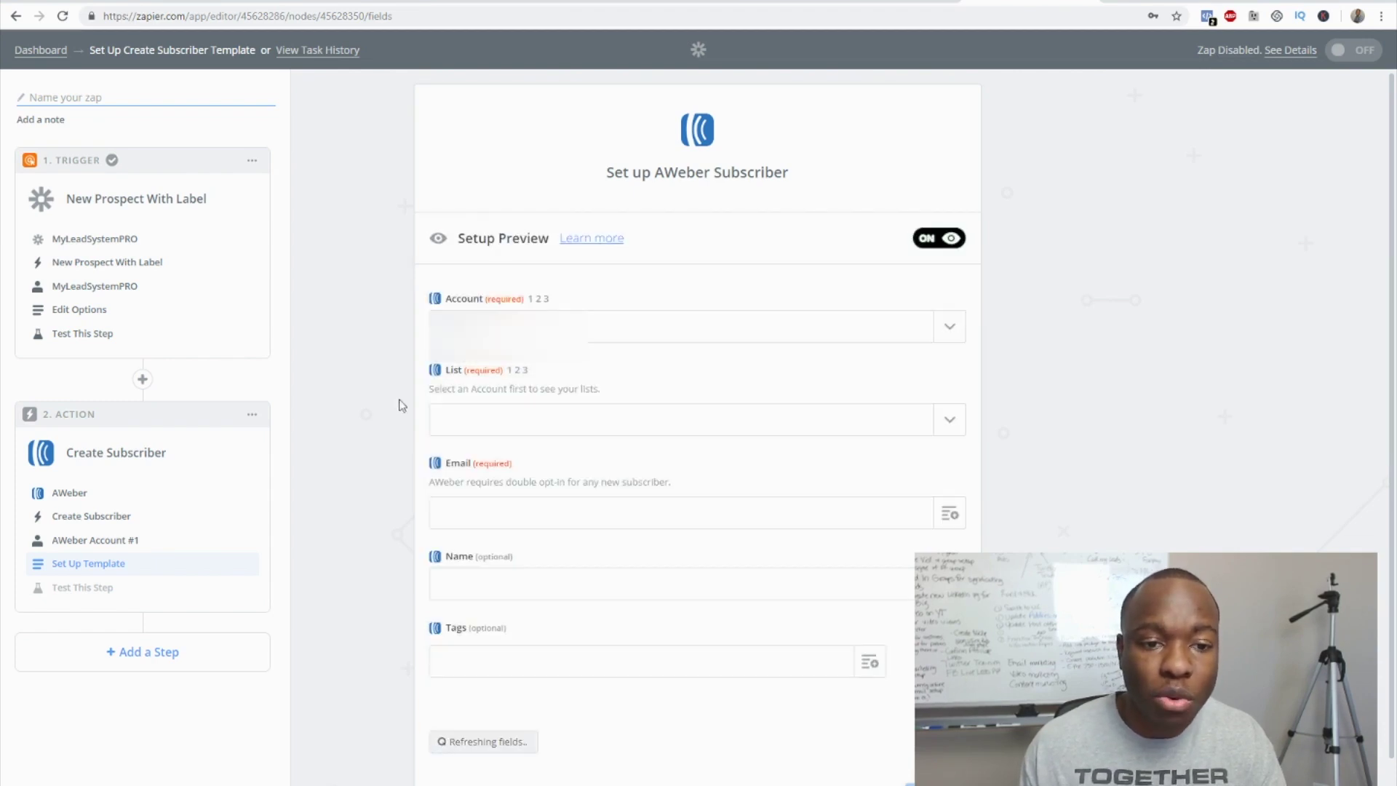
scroll(392, 417, "down", 1)
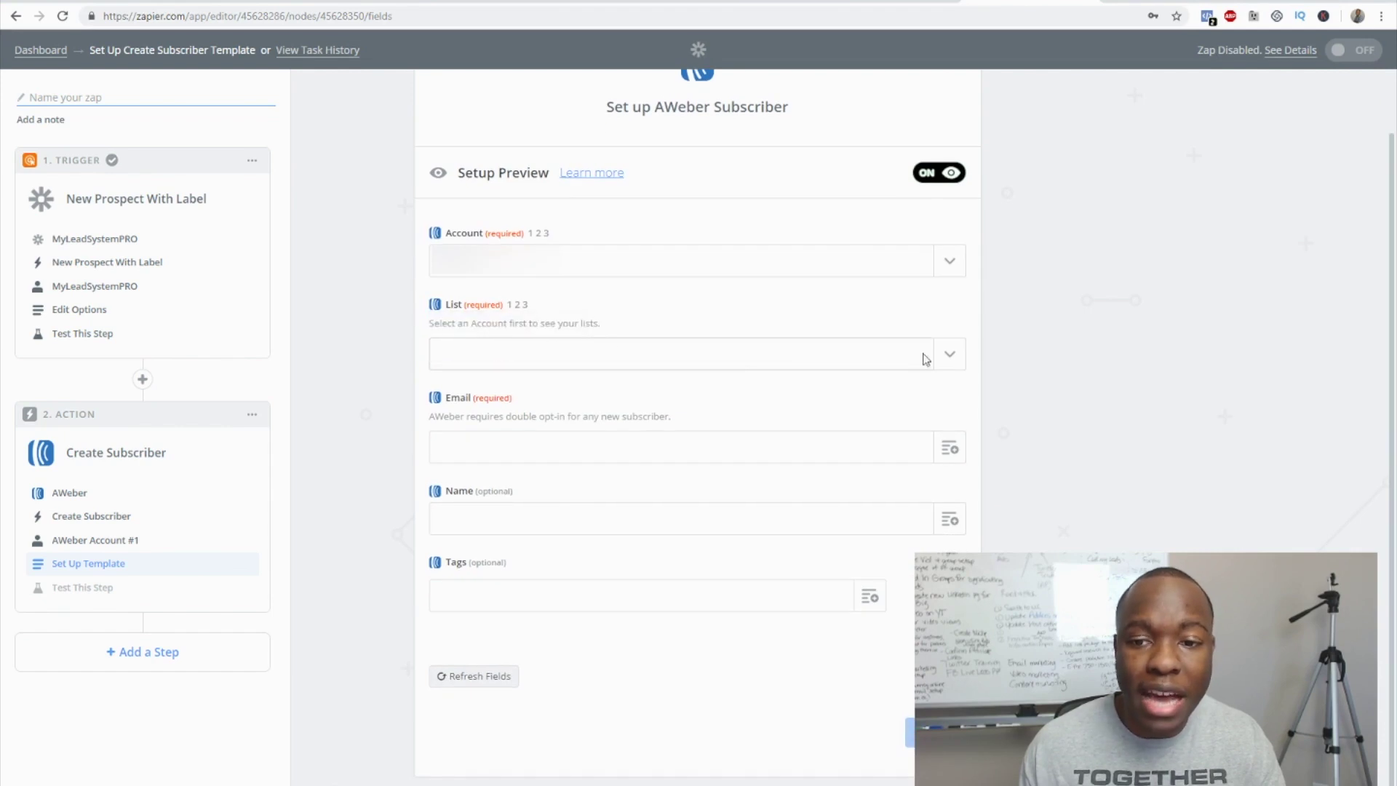
left_click(949, 357)
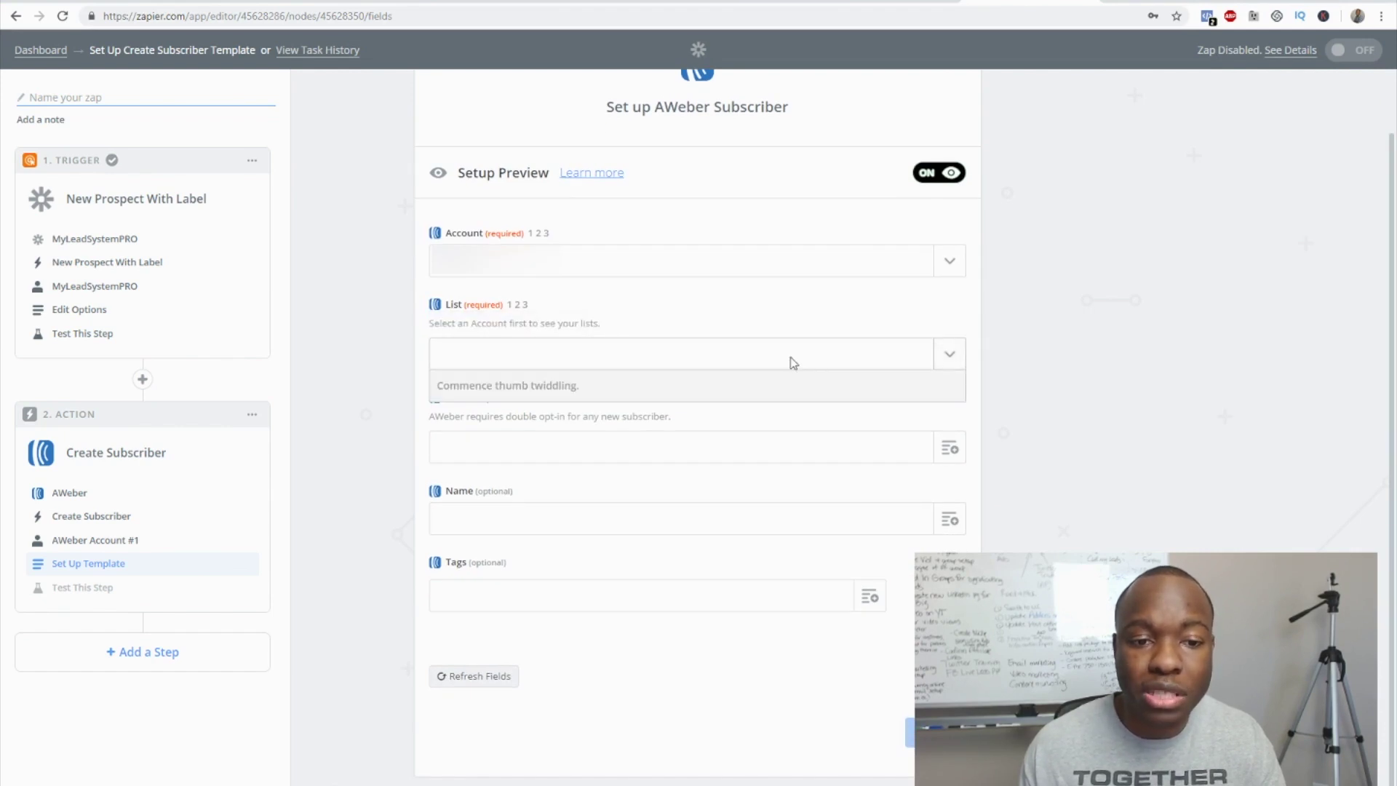
scroll(633, 543, "down", 3)
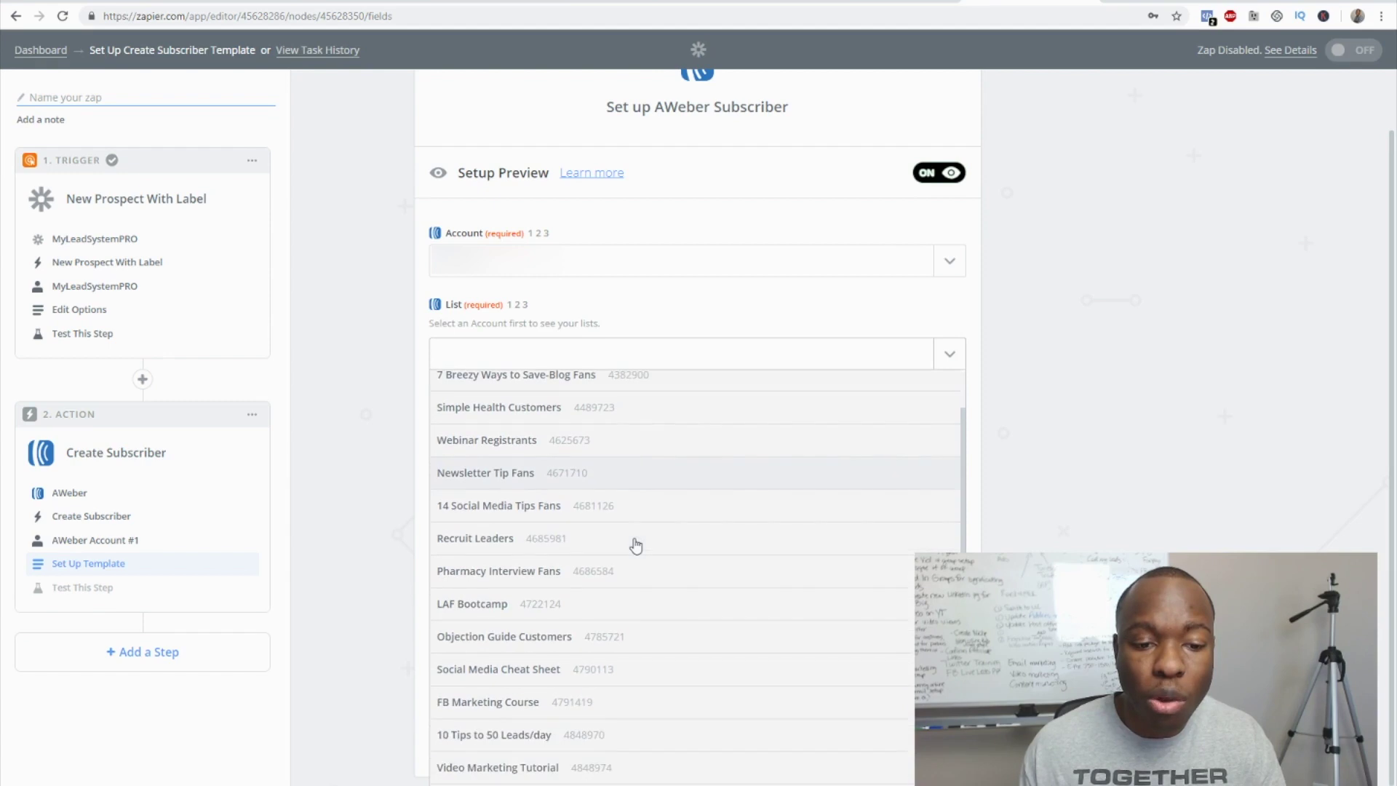
left_click(586, 563)
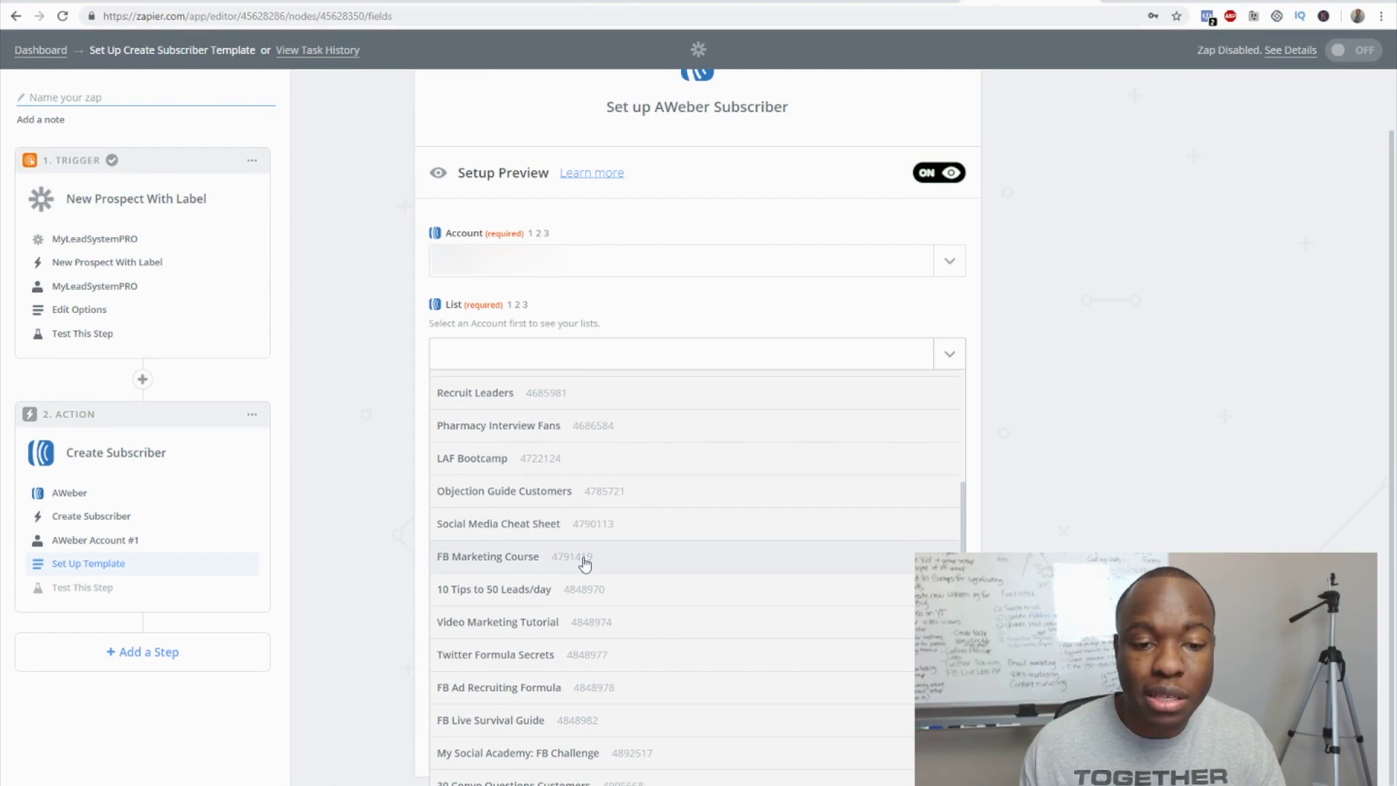
left_click(585, 562)
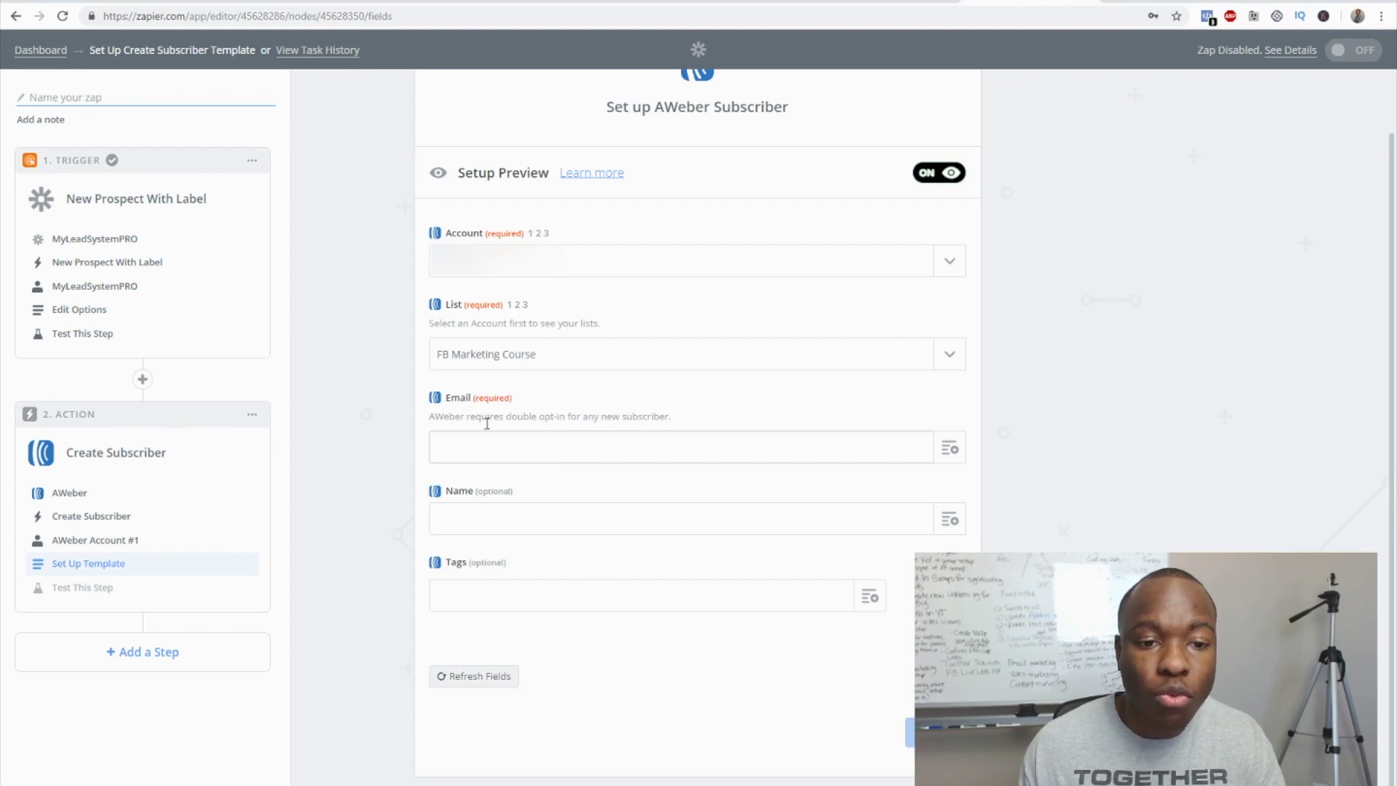
- Map subscriber Email to Prospect's Email and Name to Prospect's First Name
left_click(950, 449)
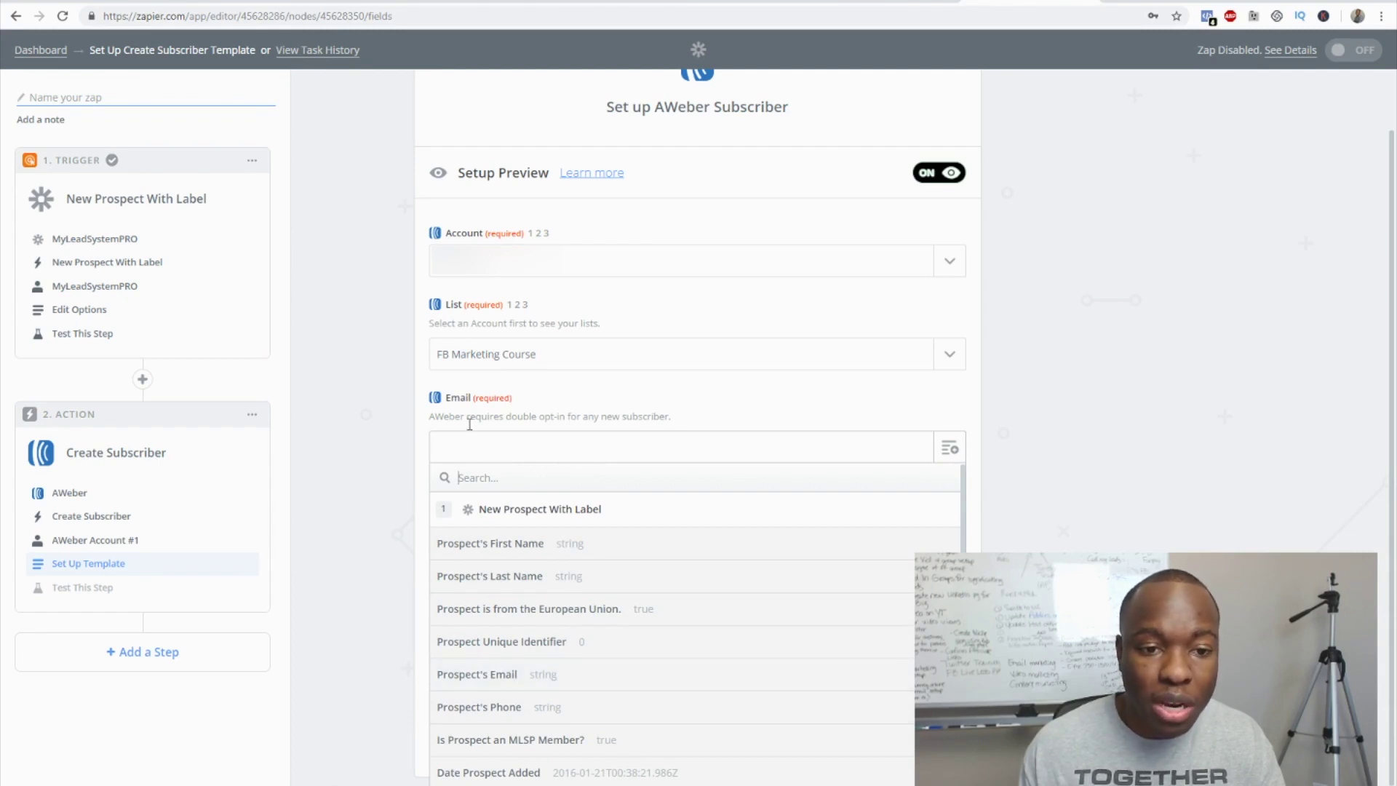
left_click(518, 678)
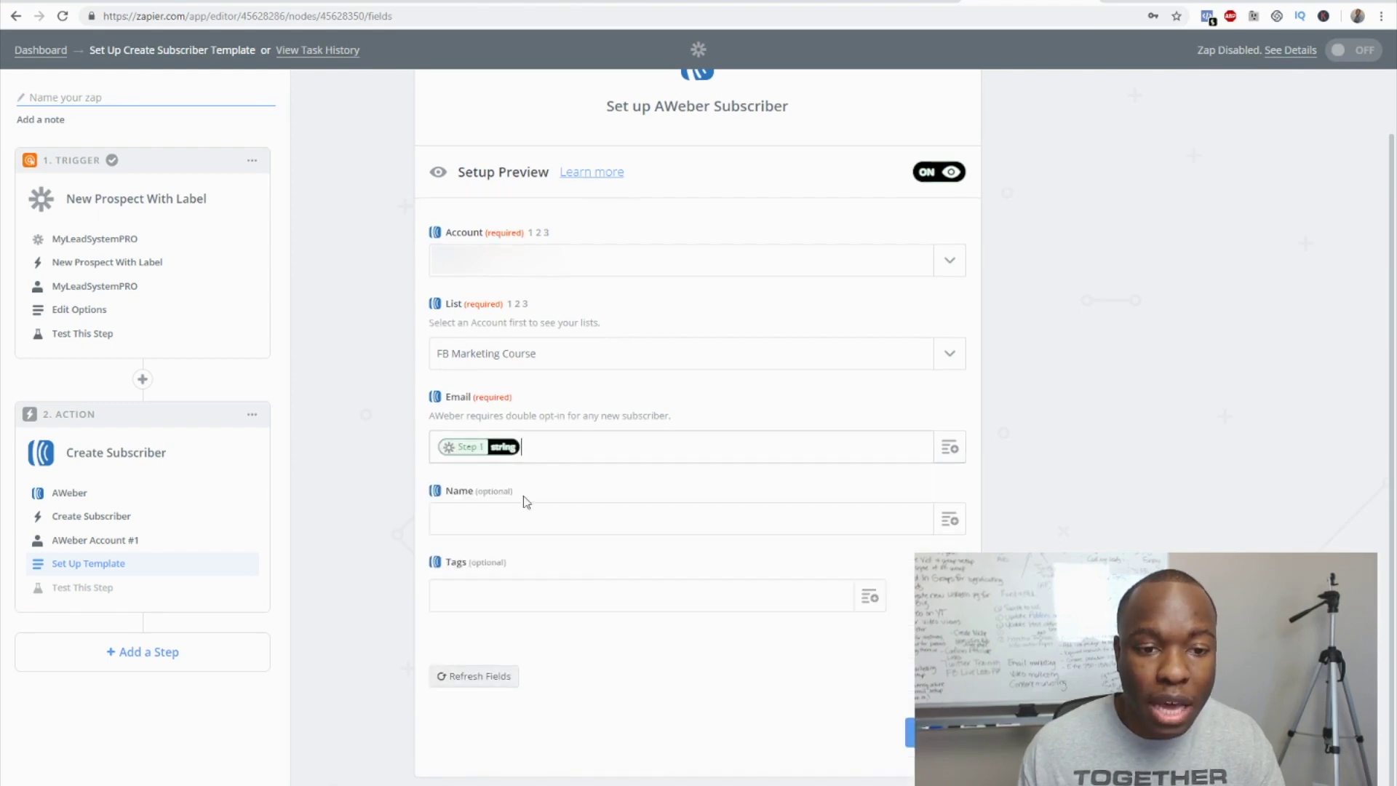
left_click(493, 519)
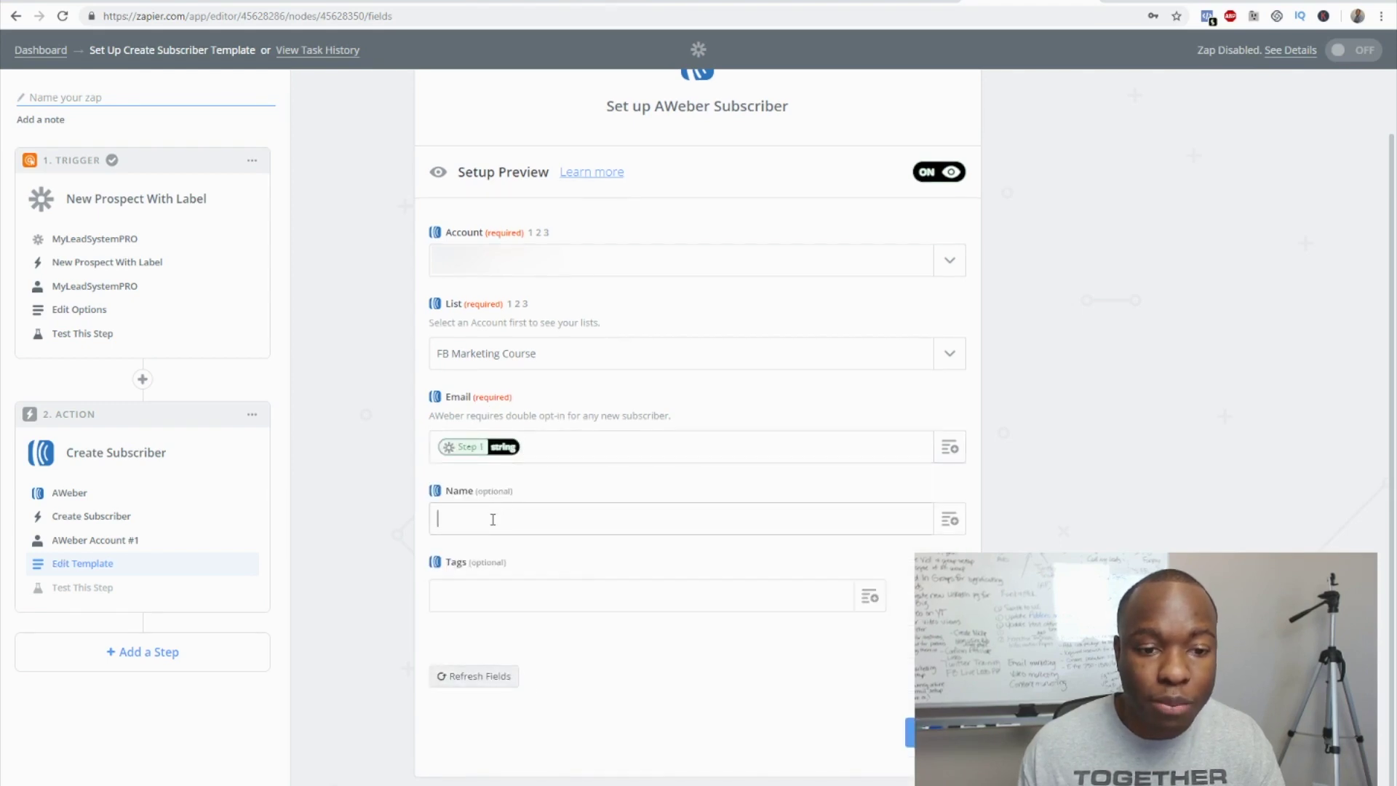
left_click(949, 519)
left_click(586, 624)
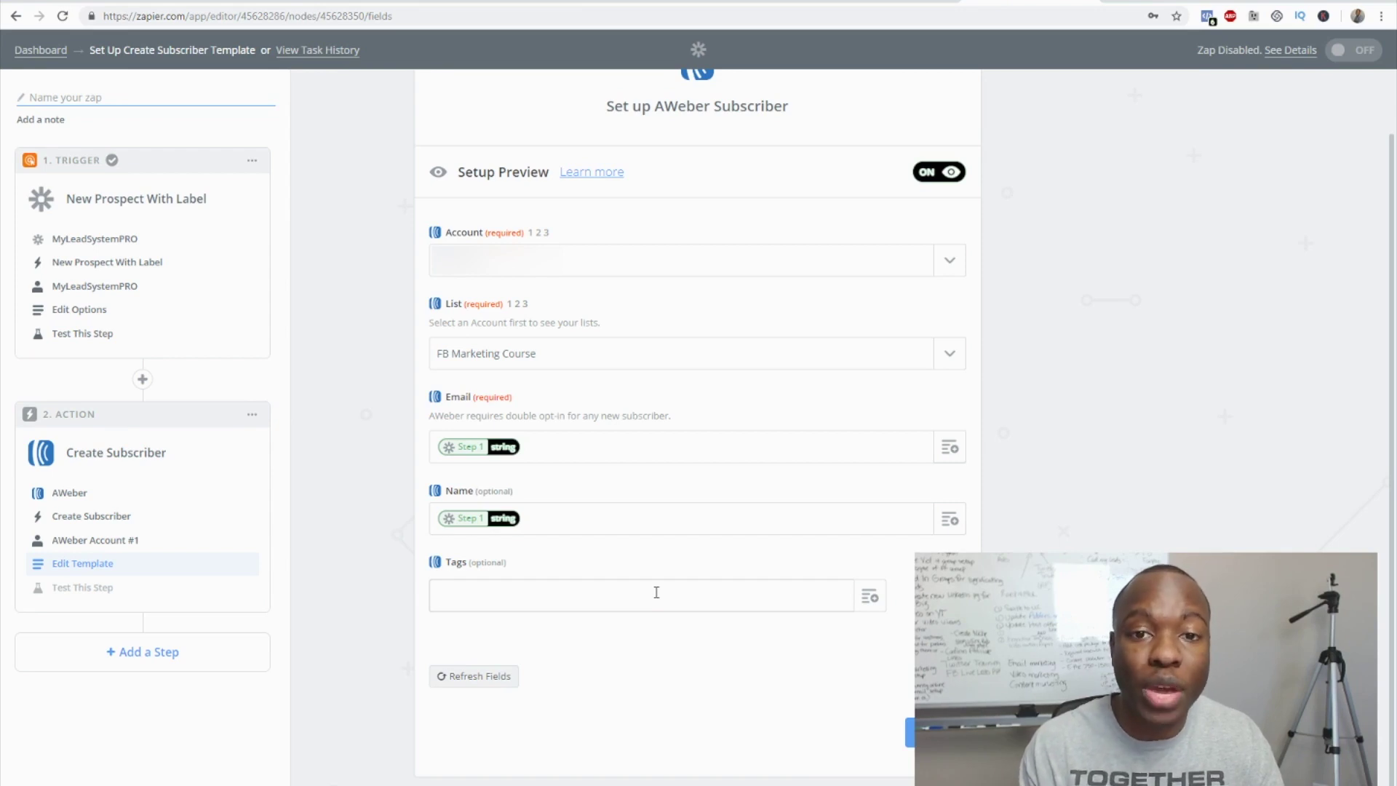
left_click(657, 592)
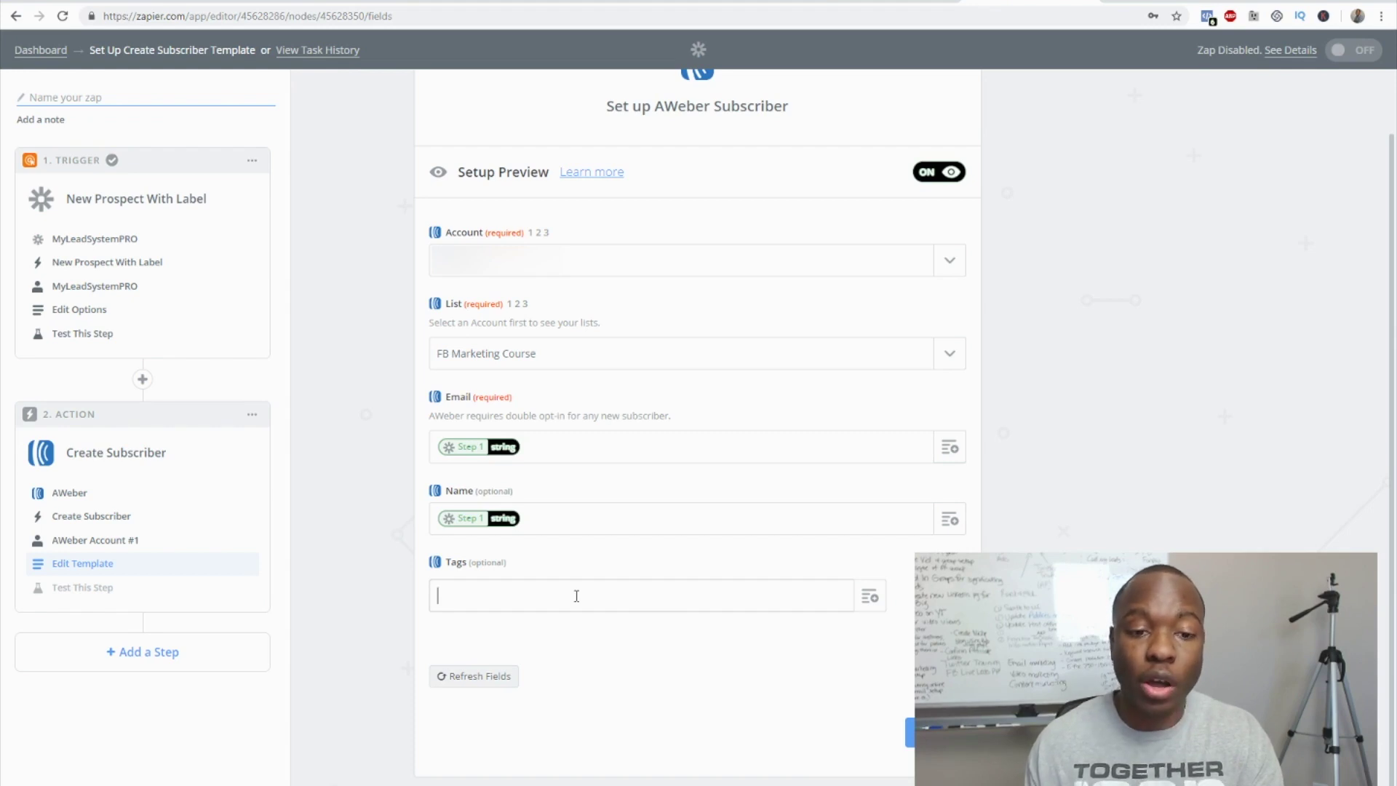
- Tag new subscribers with 'FB Course' and continue to the AWeber test step
type("FB")
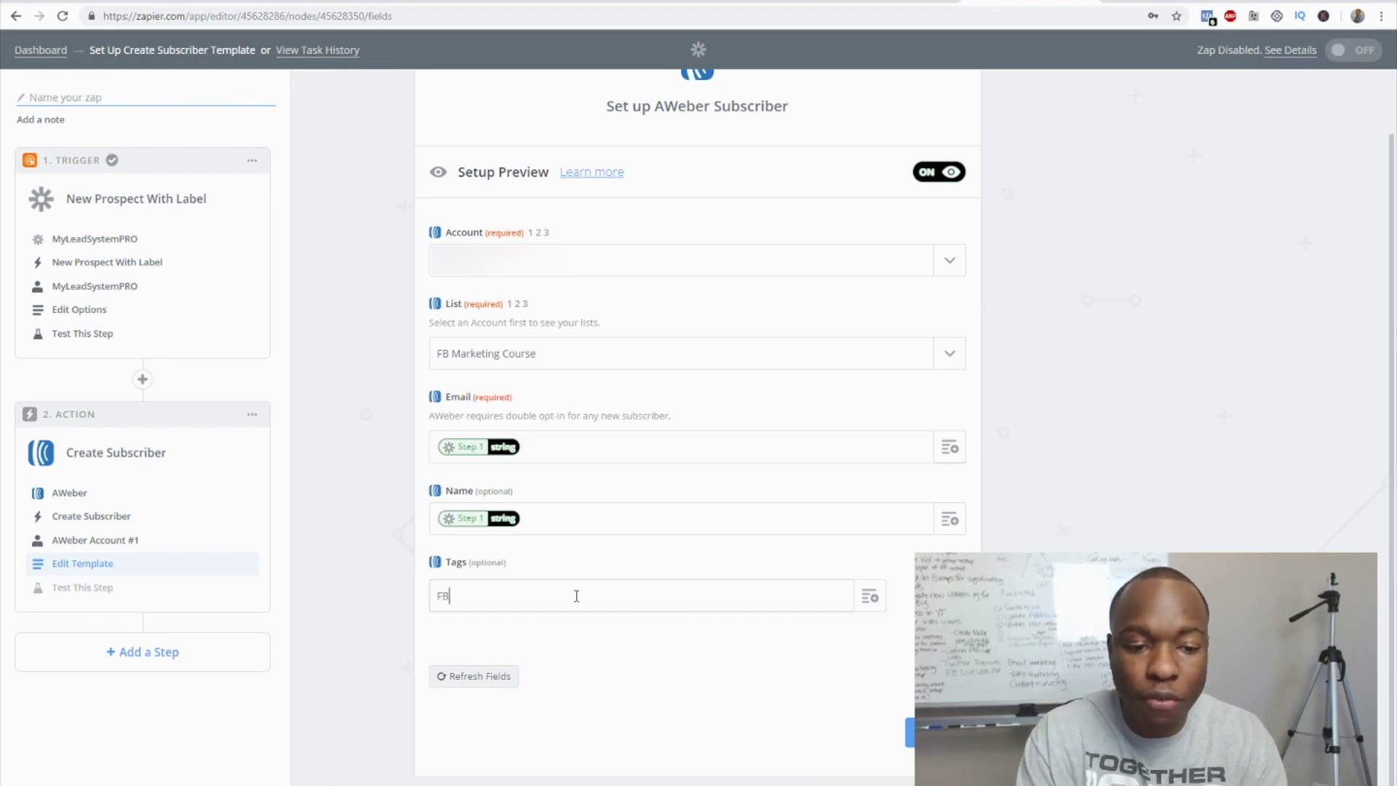
type(" Course")
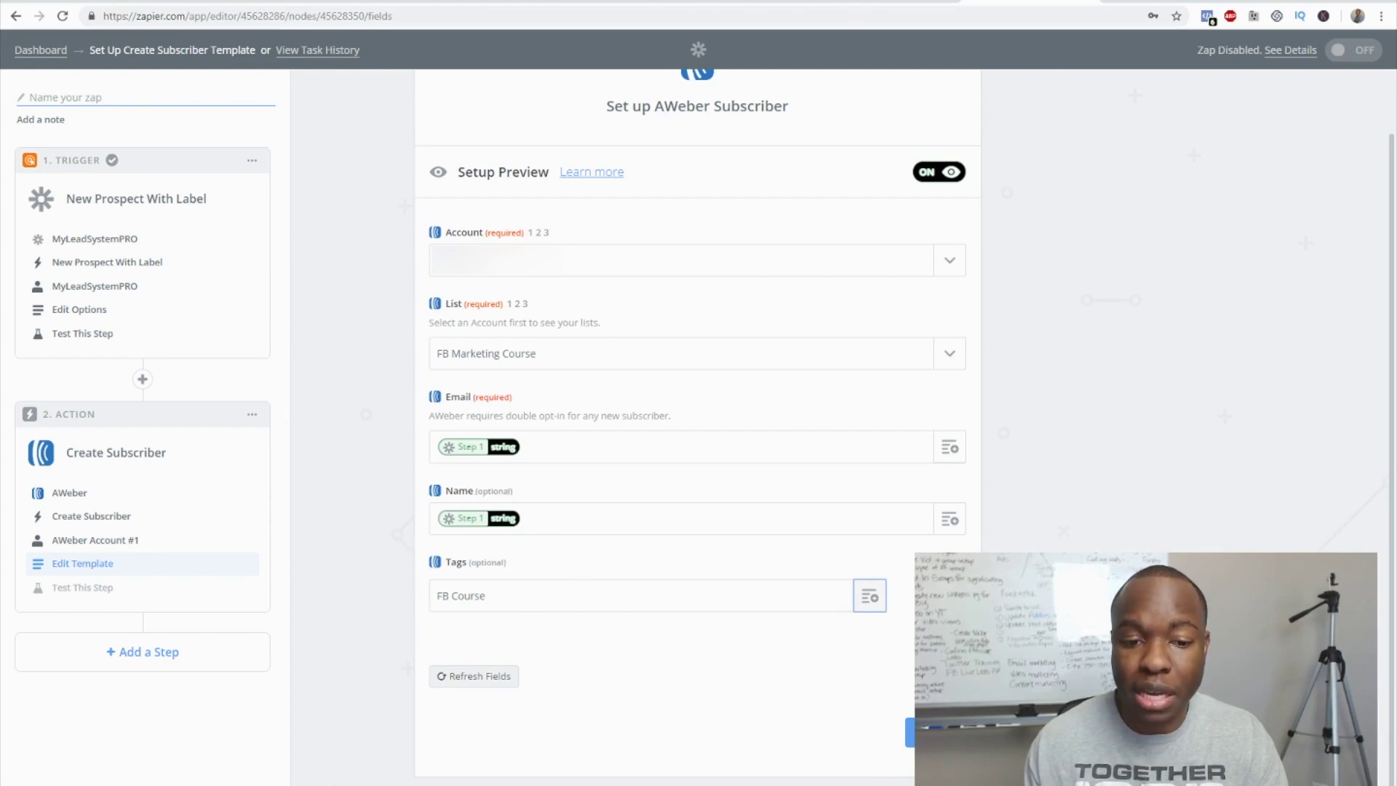
mouse_move(873, 601)
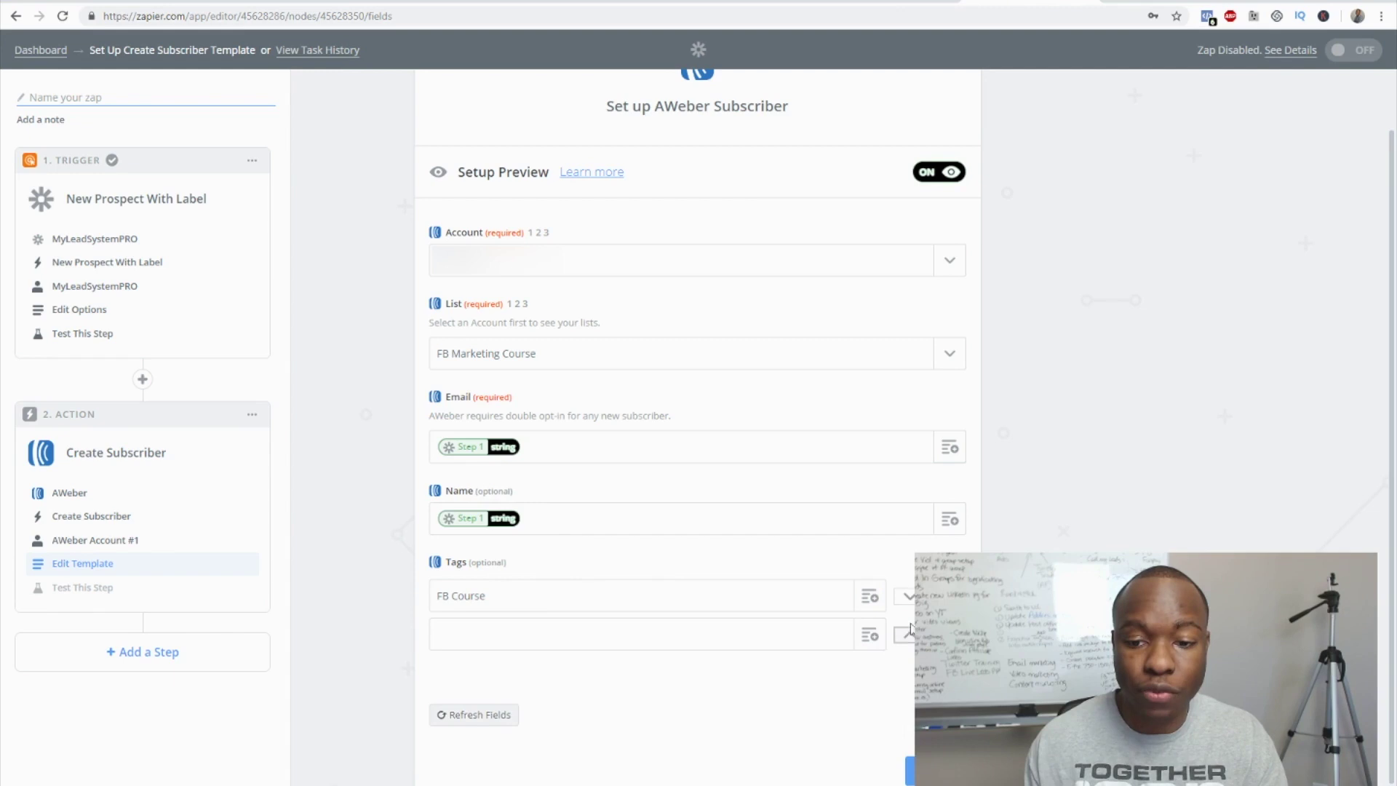
left_click(811, 632)
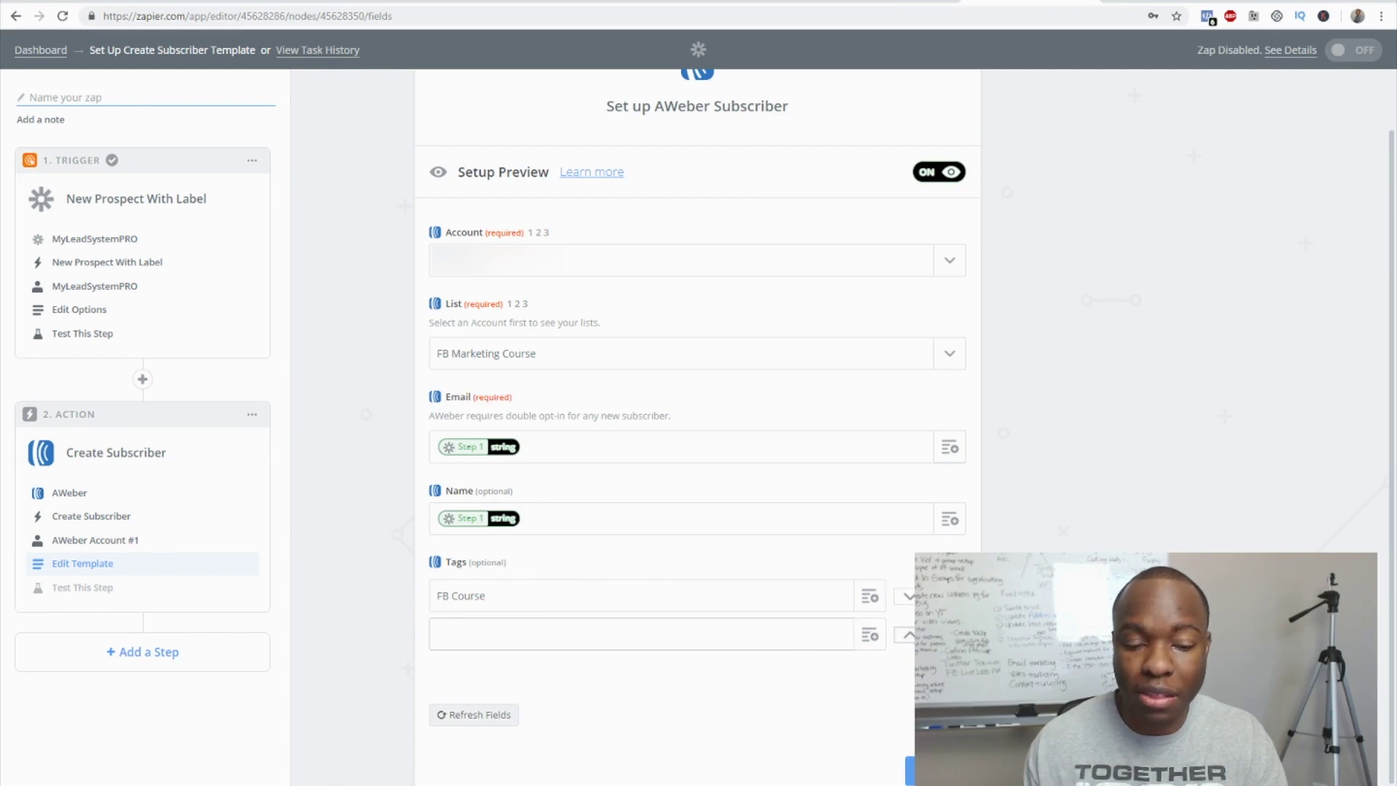
left_click(909, 732)
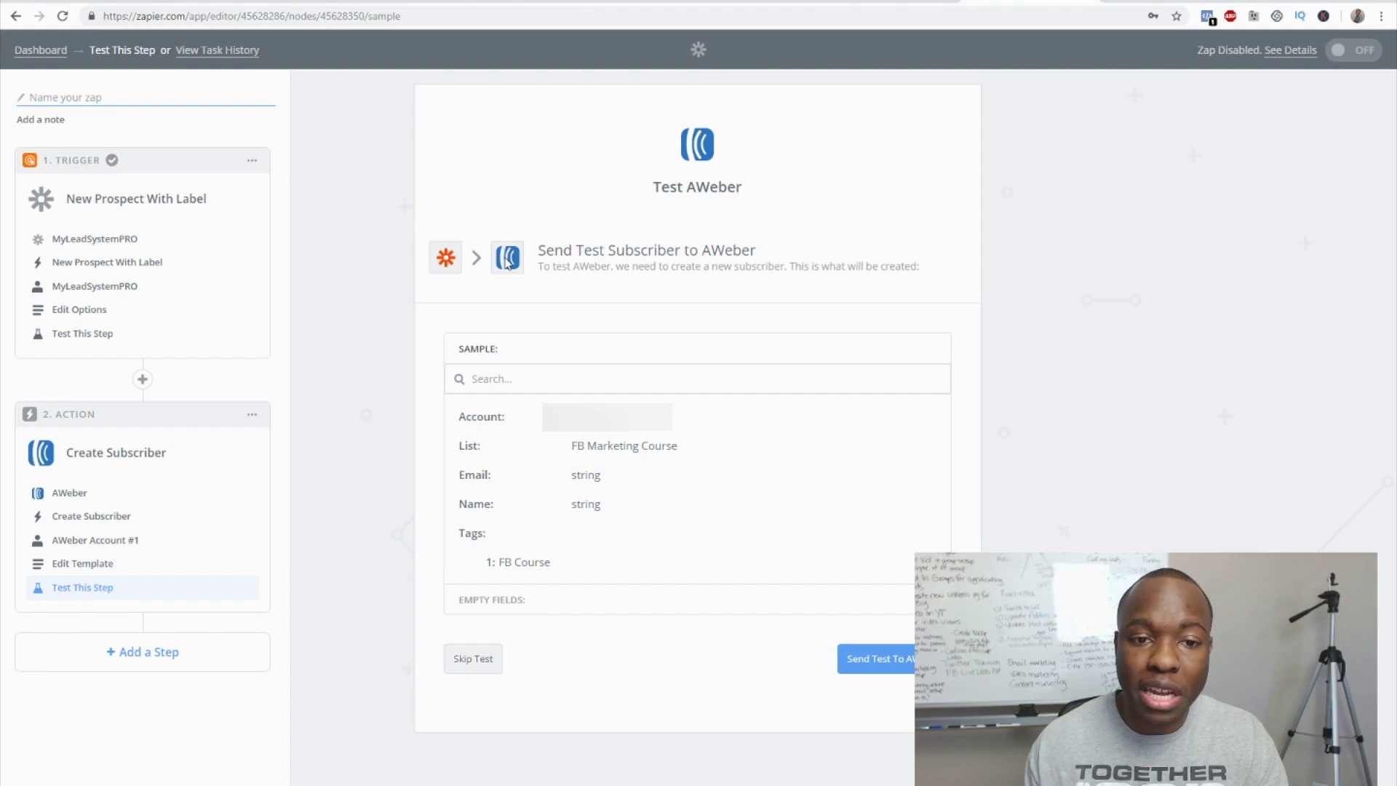
- Skip the AWeber test subscriber and finish the action to reach the Zap overview
left_click(471, 664)
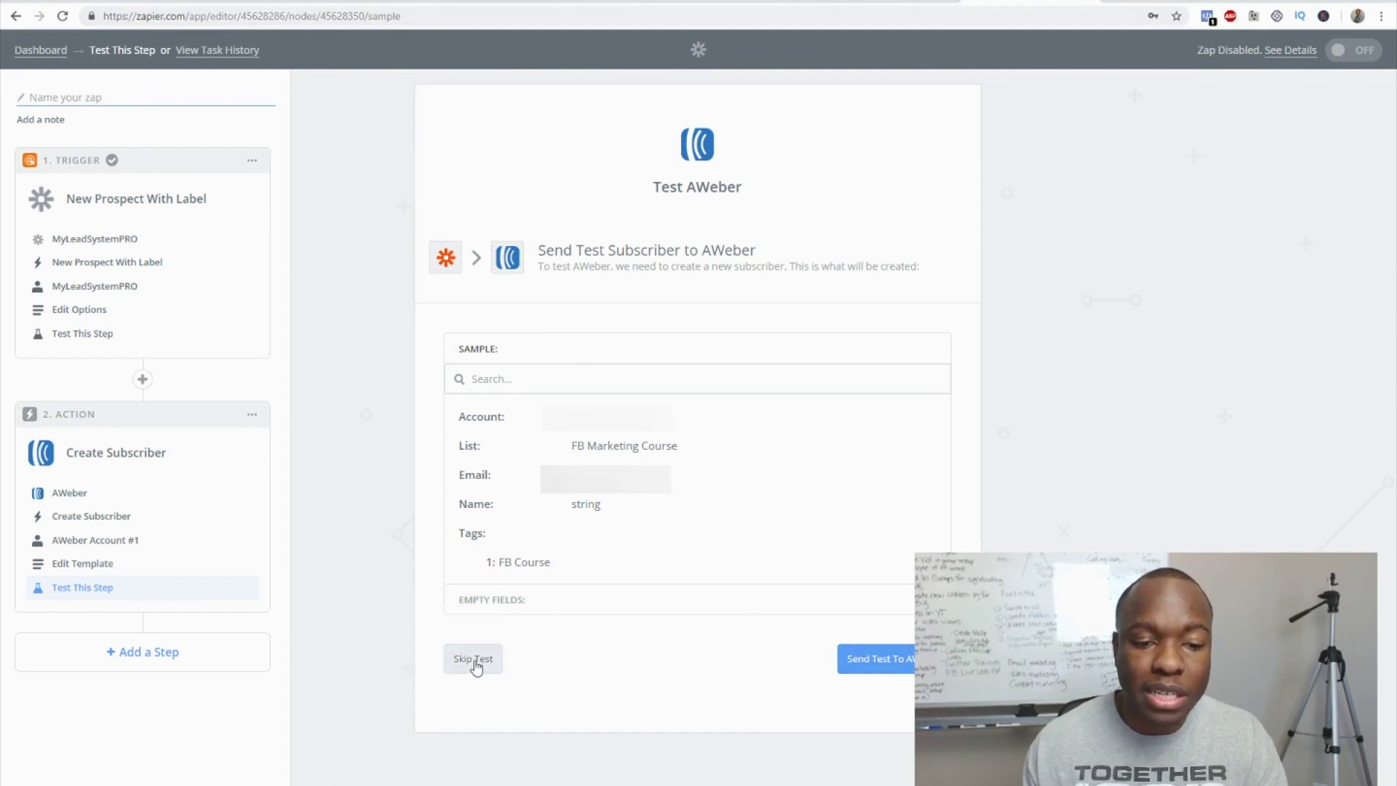
left_click(475, 660)
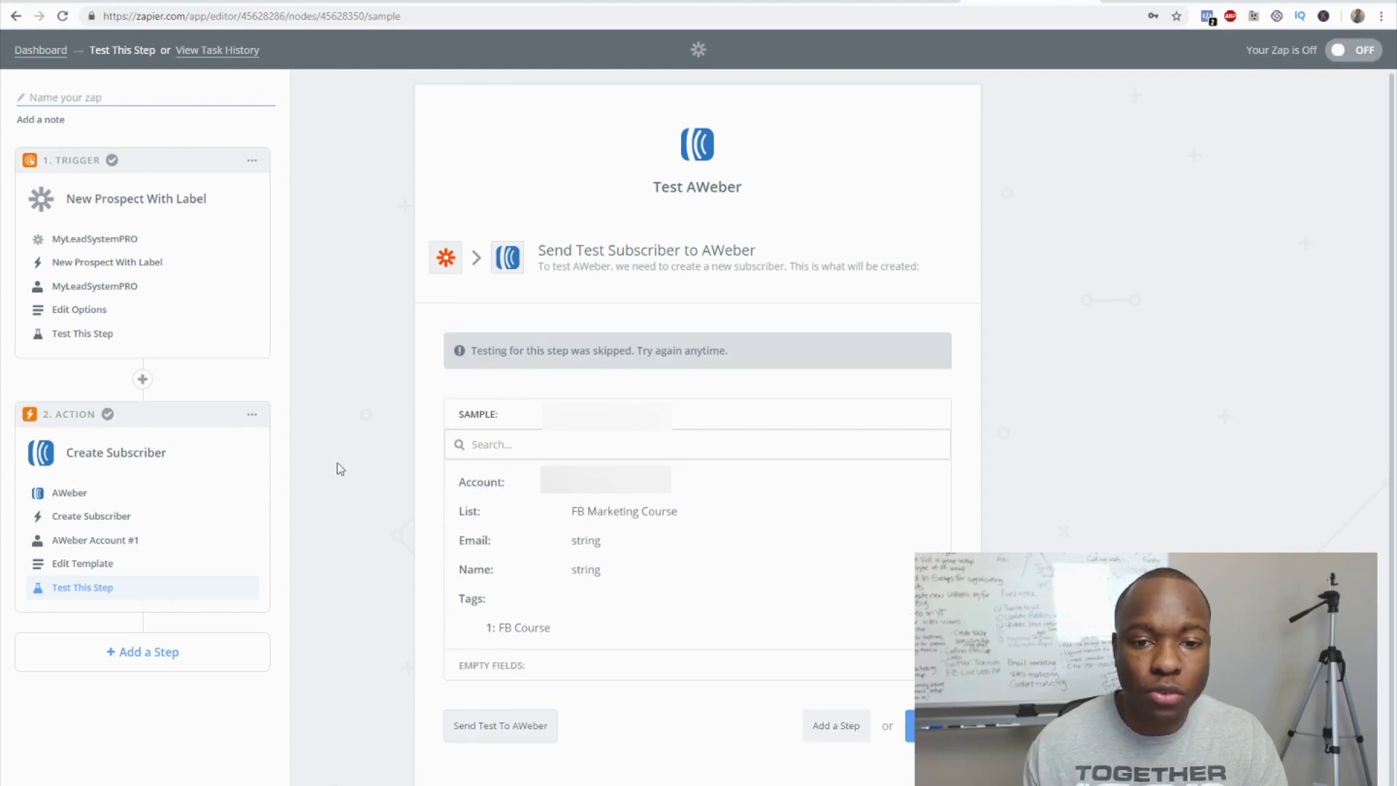
scroll(336, 413, "down", 1)
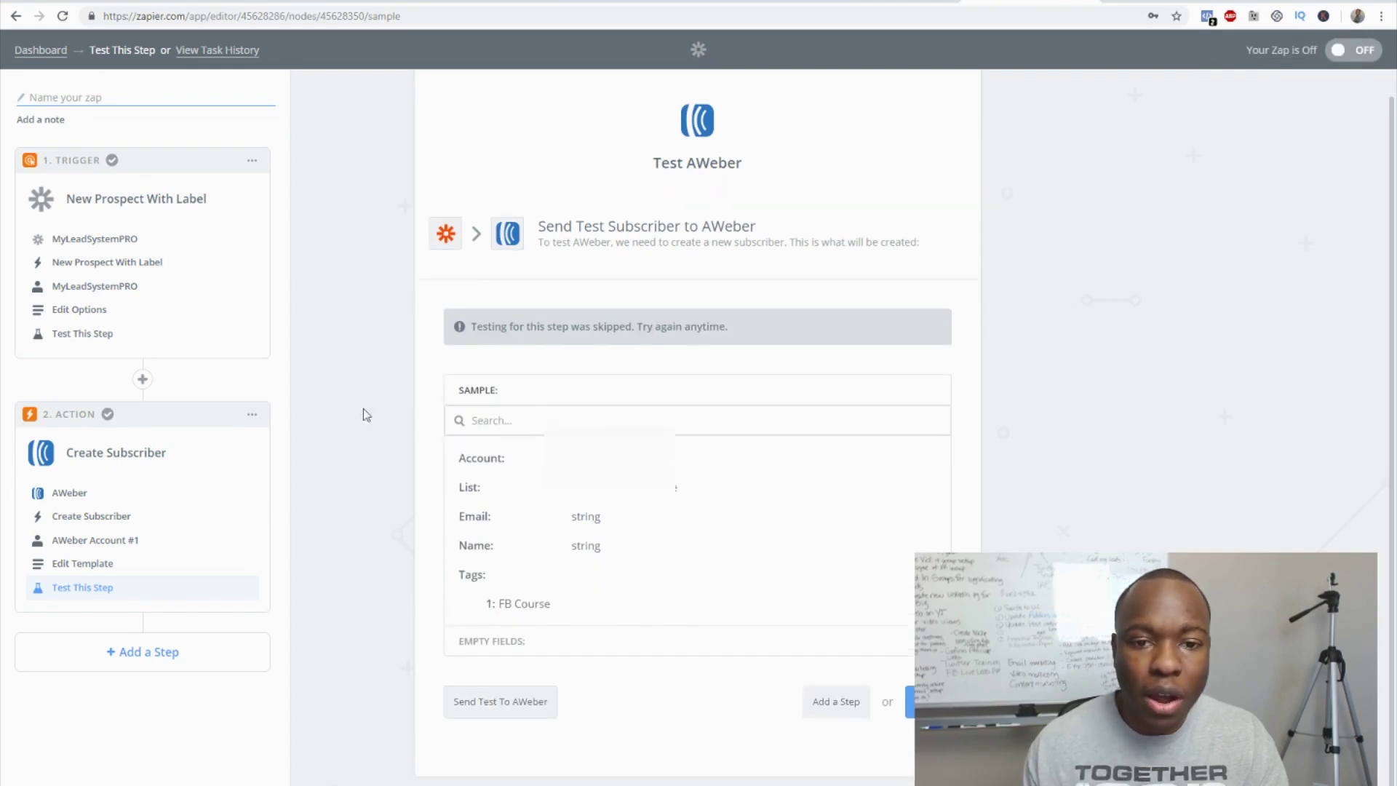
left_click(909, 701)
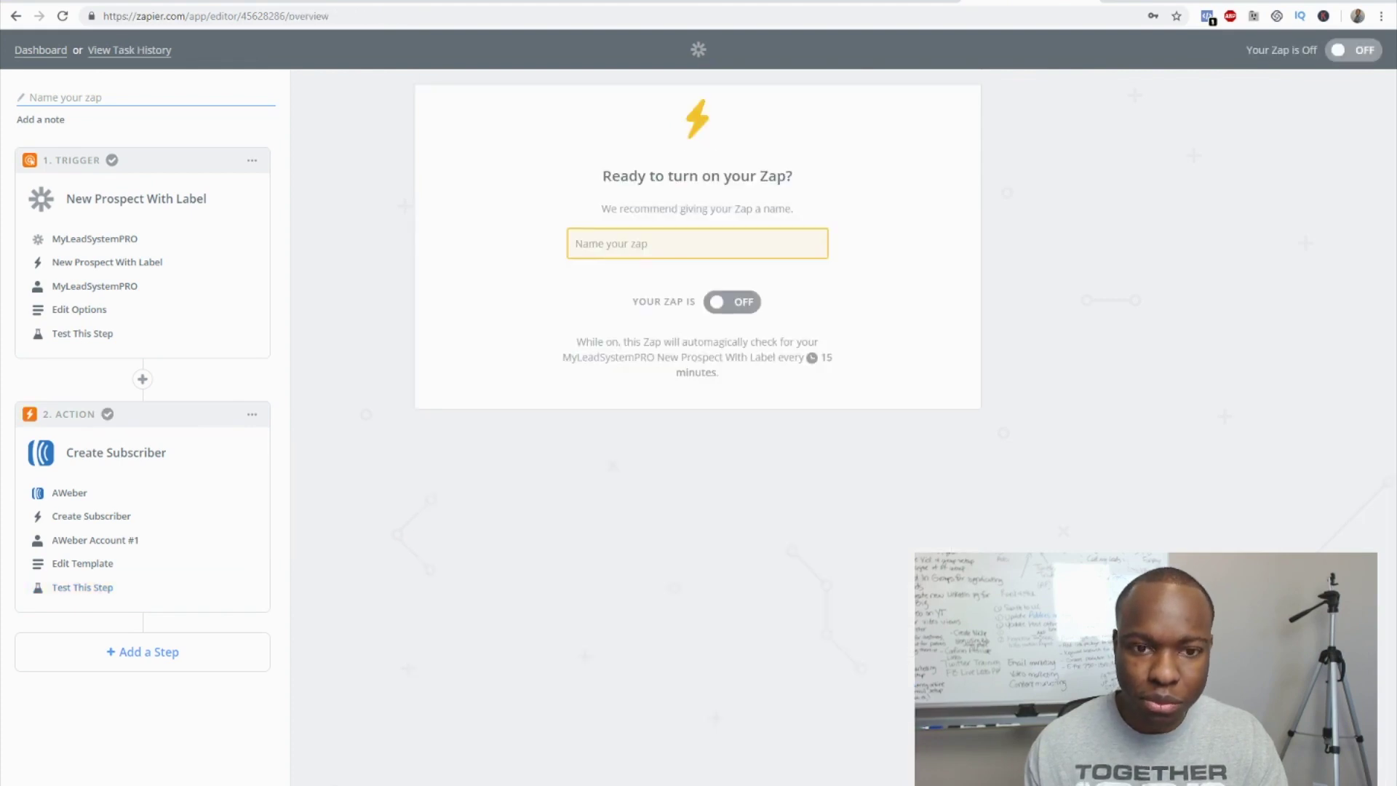
- Name the Zap 'FB course Sample' and turn it on
left_click(627, 241)
type("FB course ")
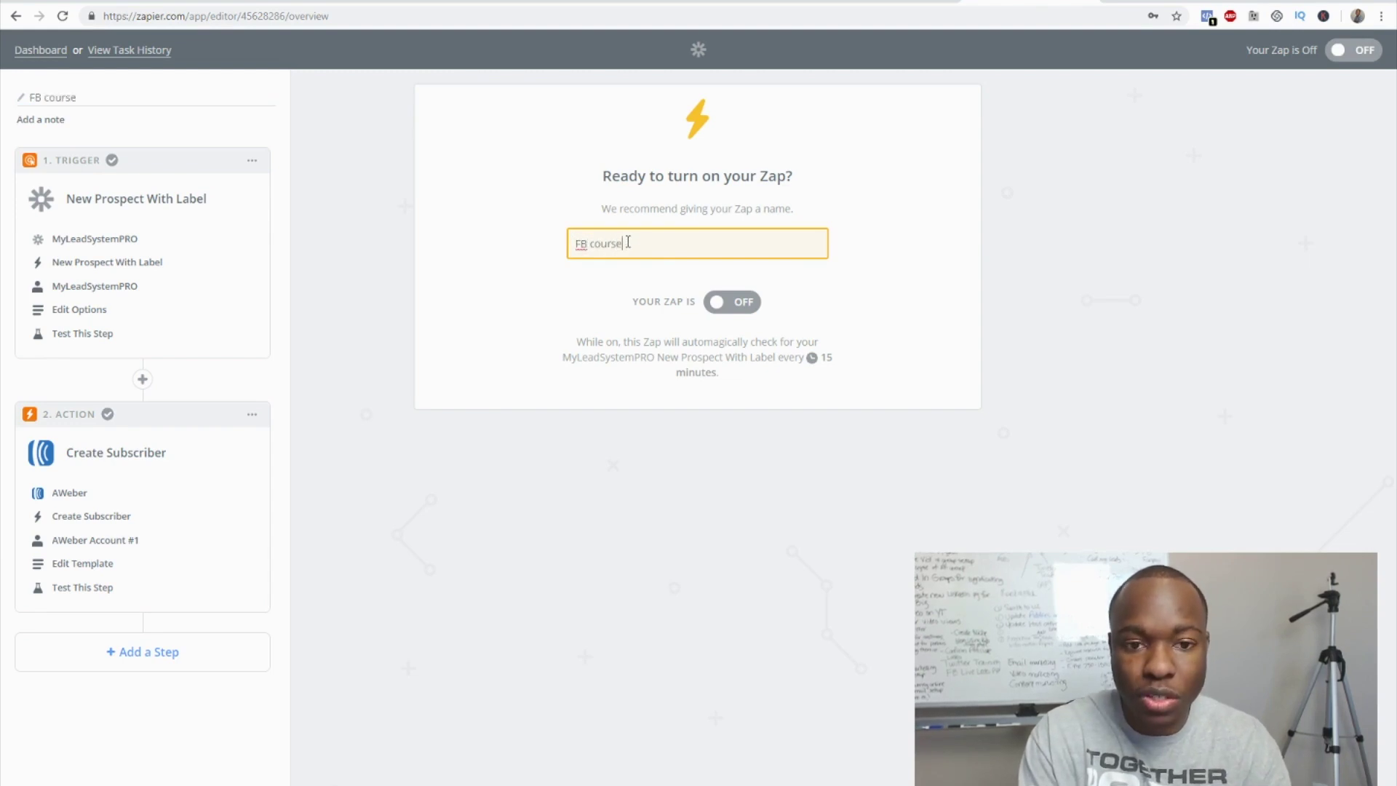
type("Sample")
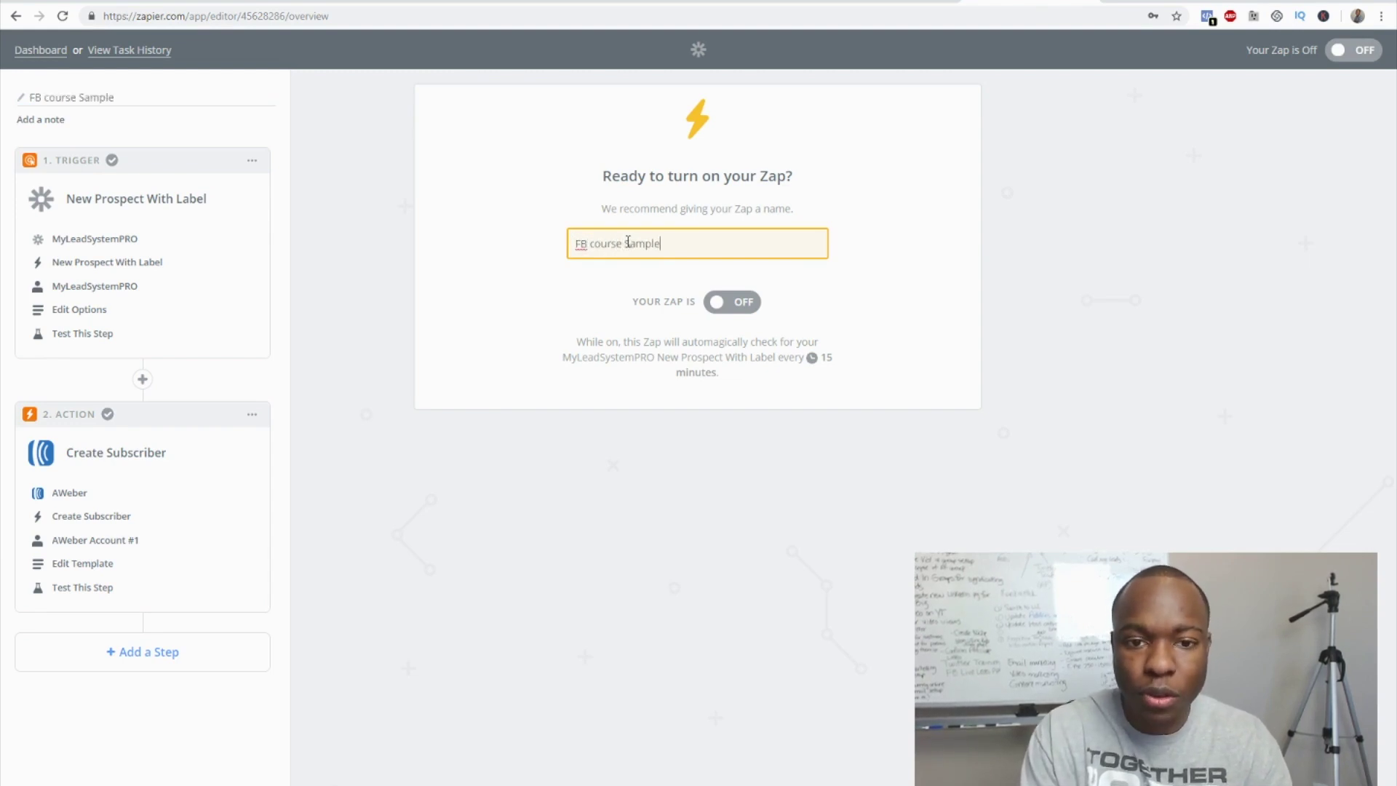
left_click(733, 310)
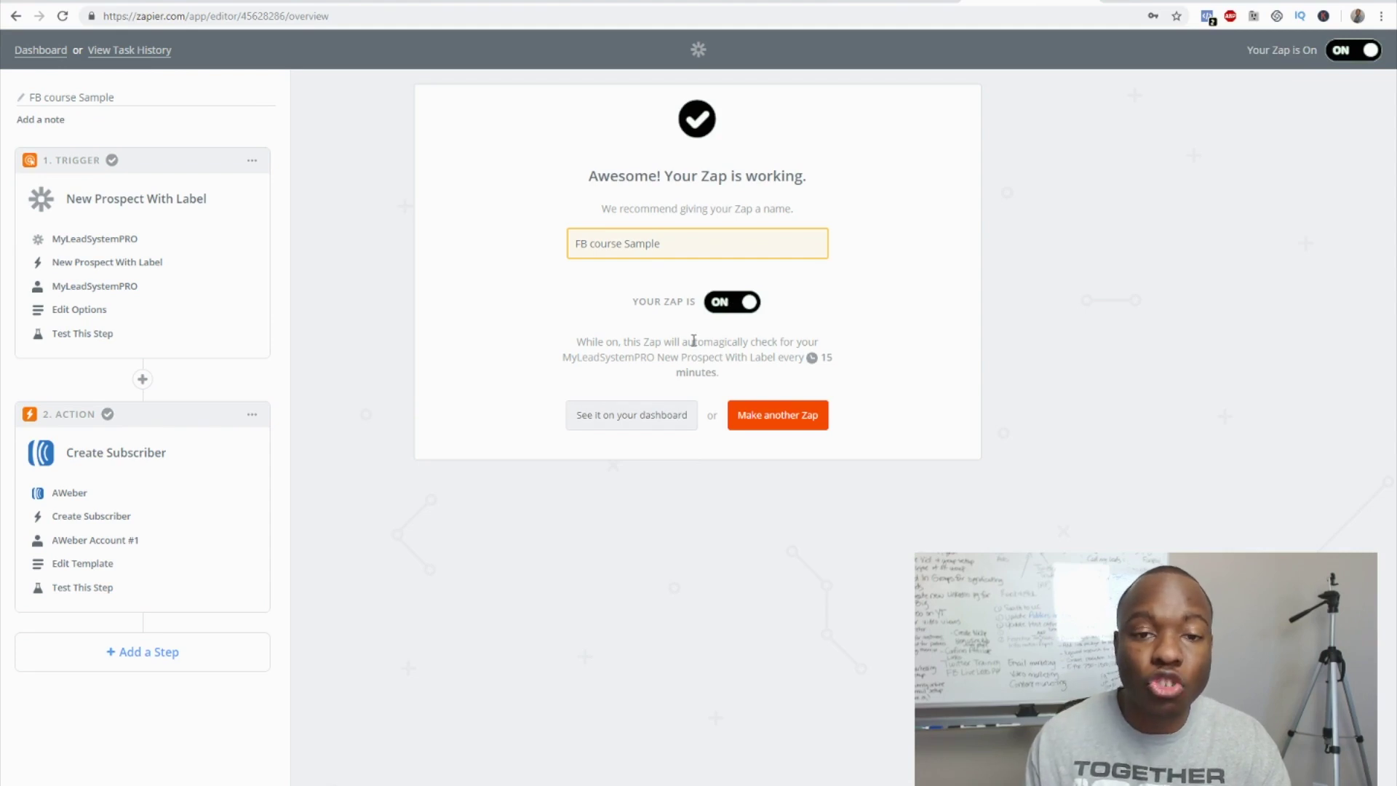
- Confirm FB course Sample shows as on in the Zaps list, then go to Funnelizer's funnels
left_click(55, 51)
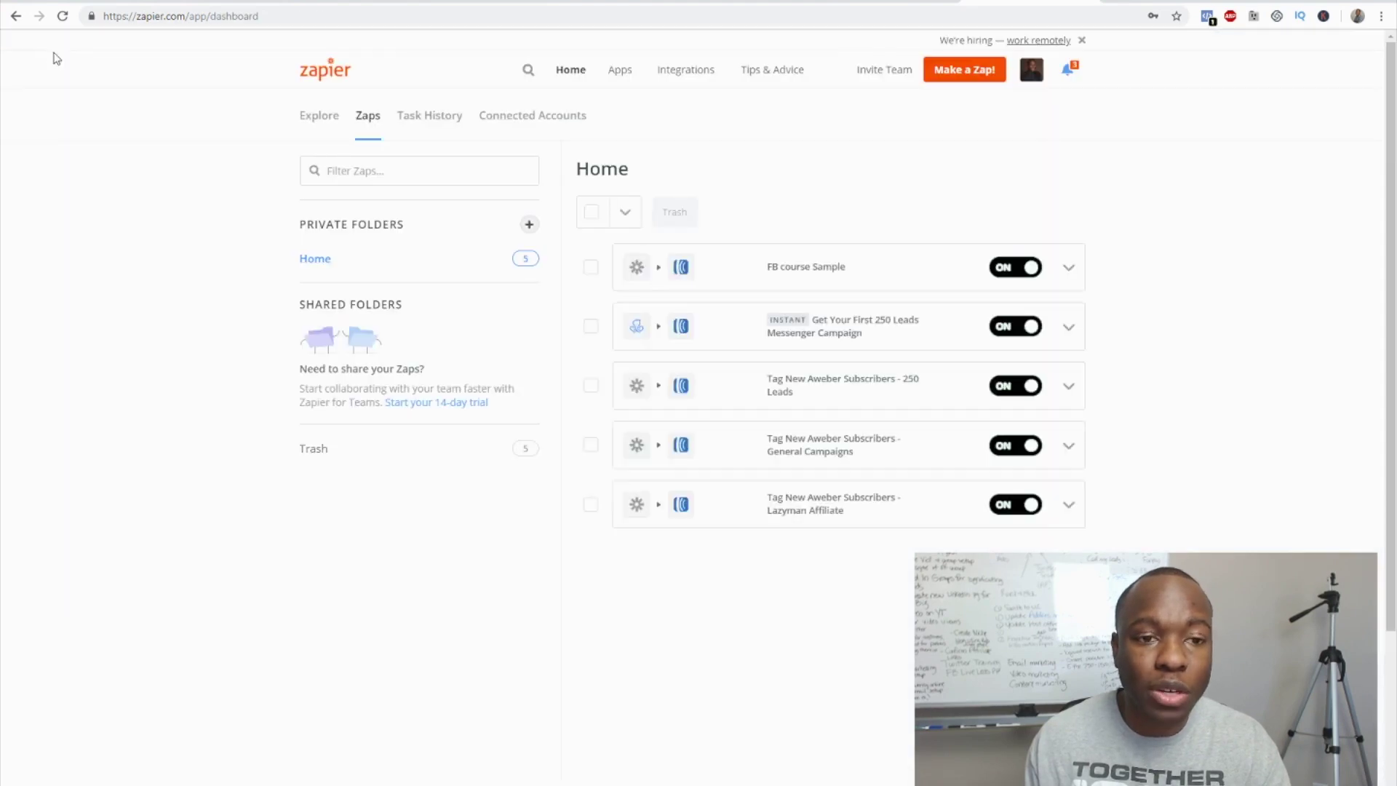
left_click(804, 275)
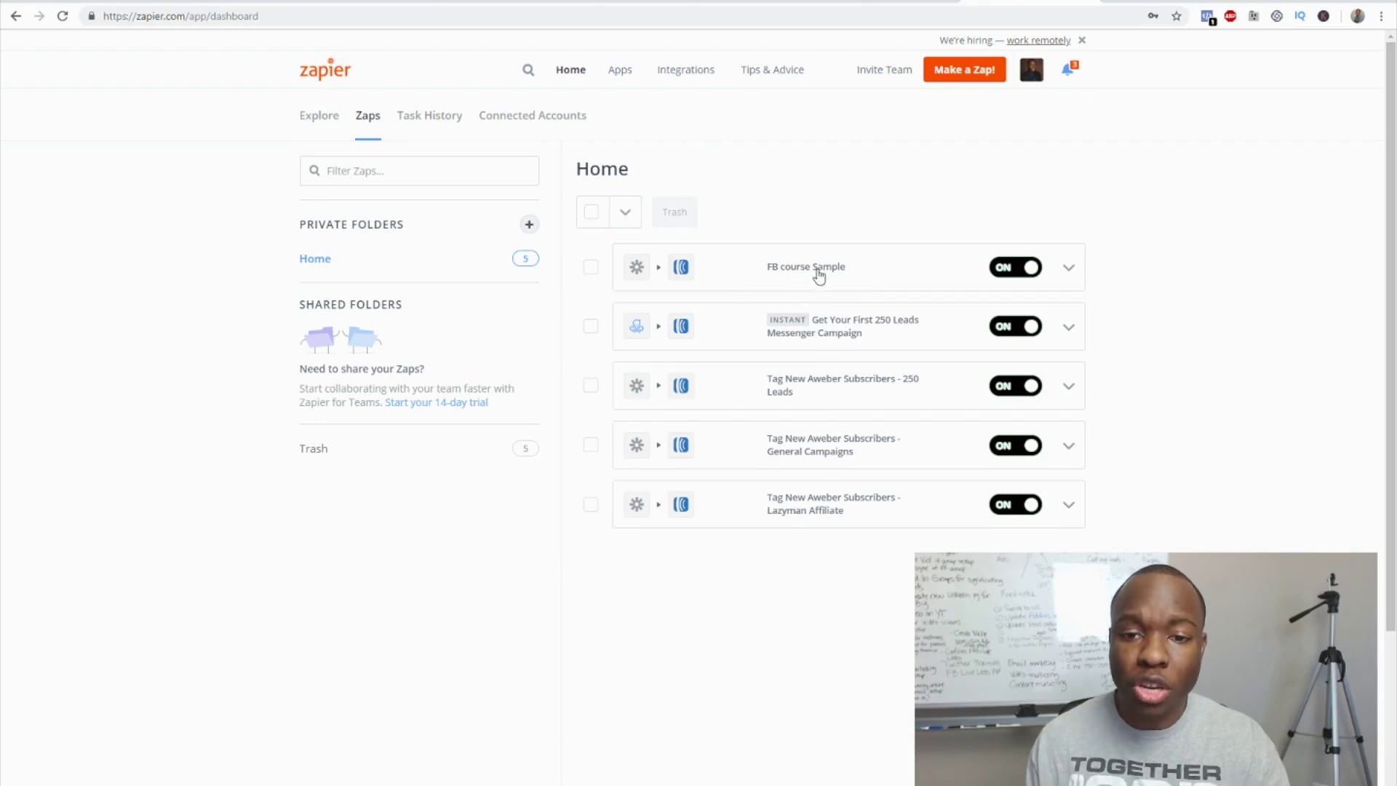
key("ctrl+shift+Tab")
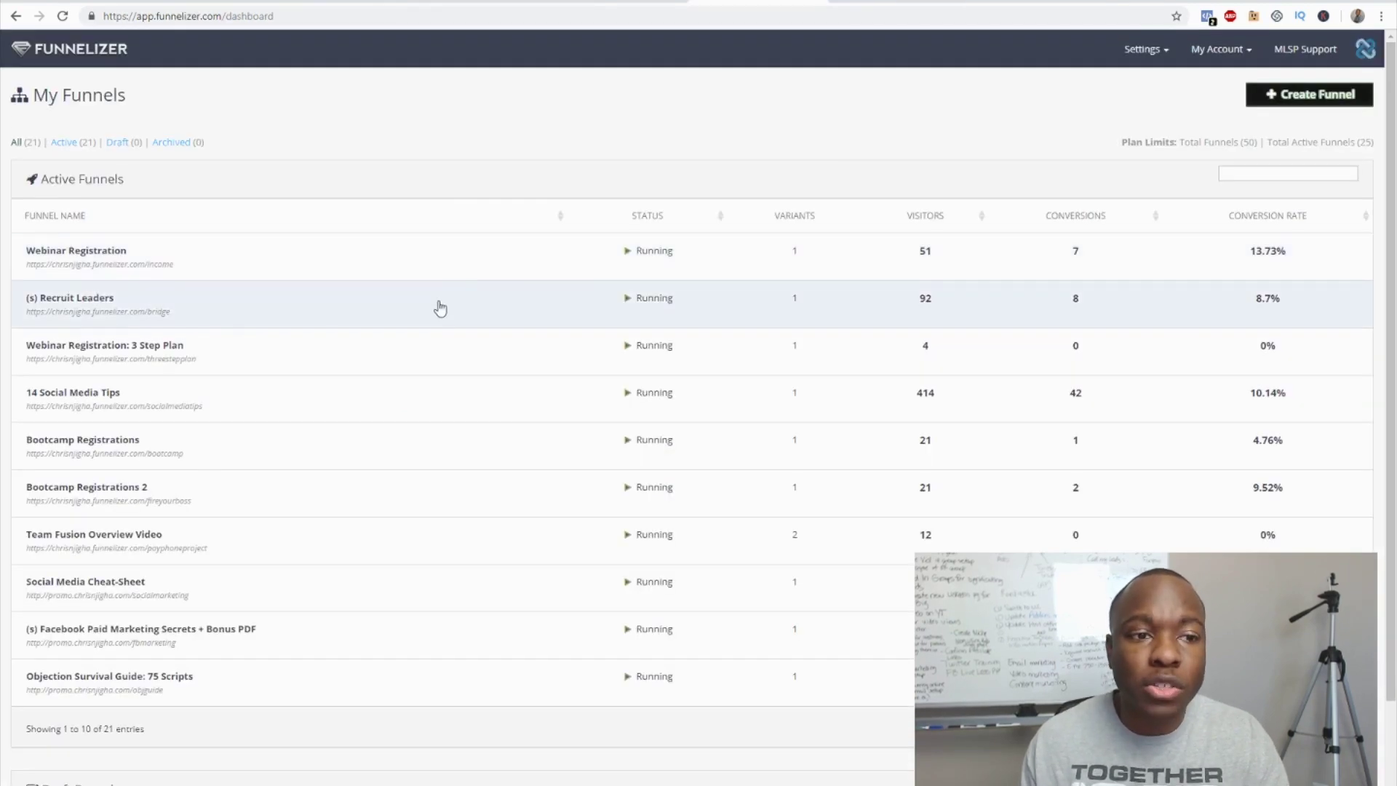
- Open the Offer Page of the (s) Facebook Paid Marketing Secrets + Bonus PDF funnel in the page editor
scroll(339, 229, "down", 1)
scroll(339, 229, "up", 1)
scroll(339, 229, "down", 1)
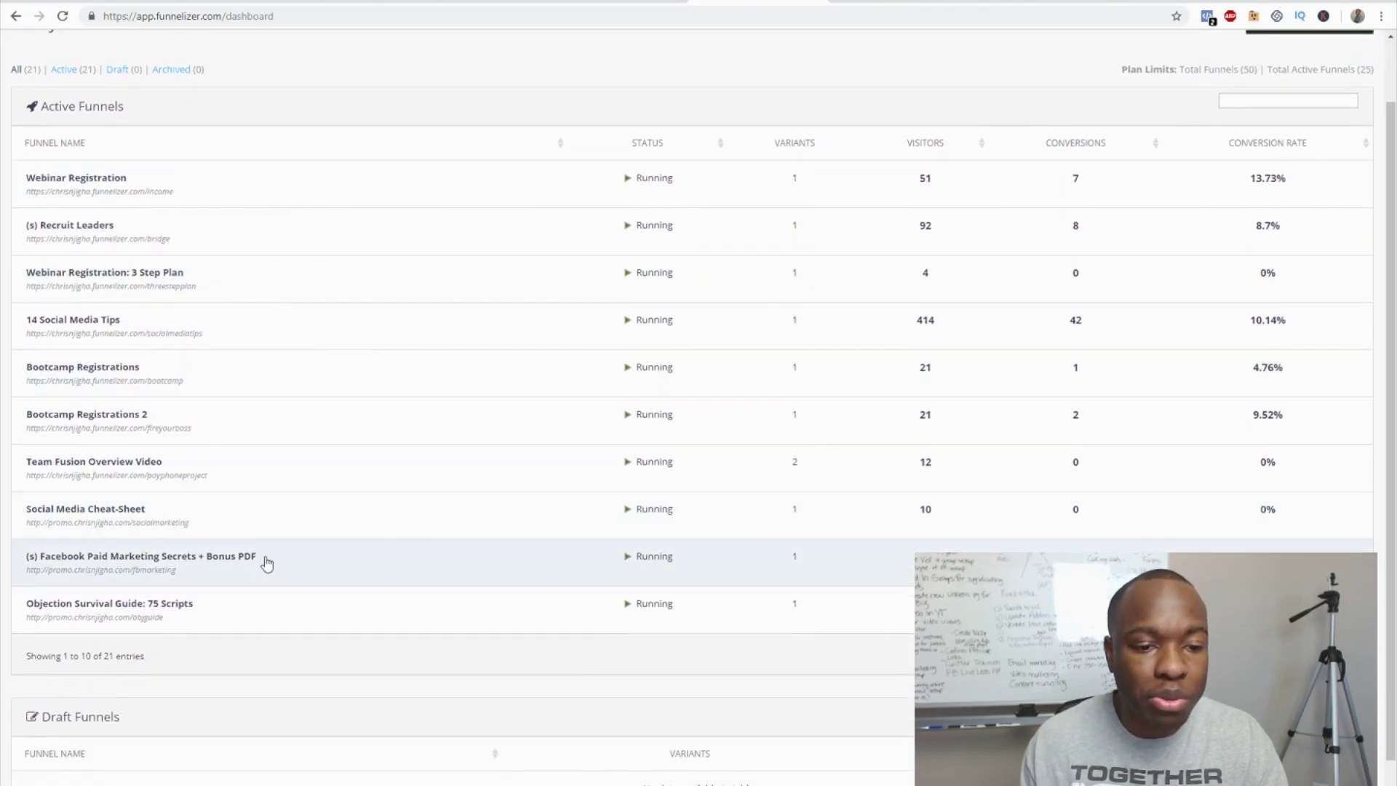
right_click(266, 566)
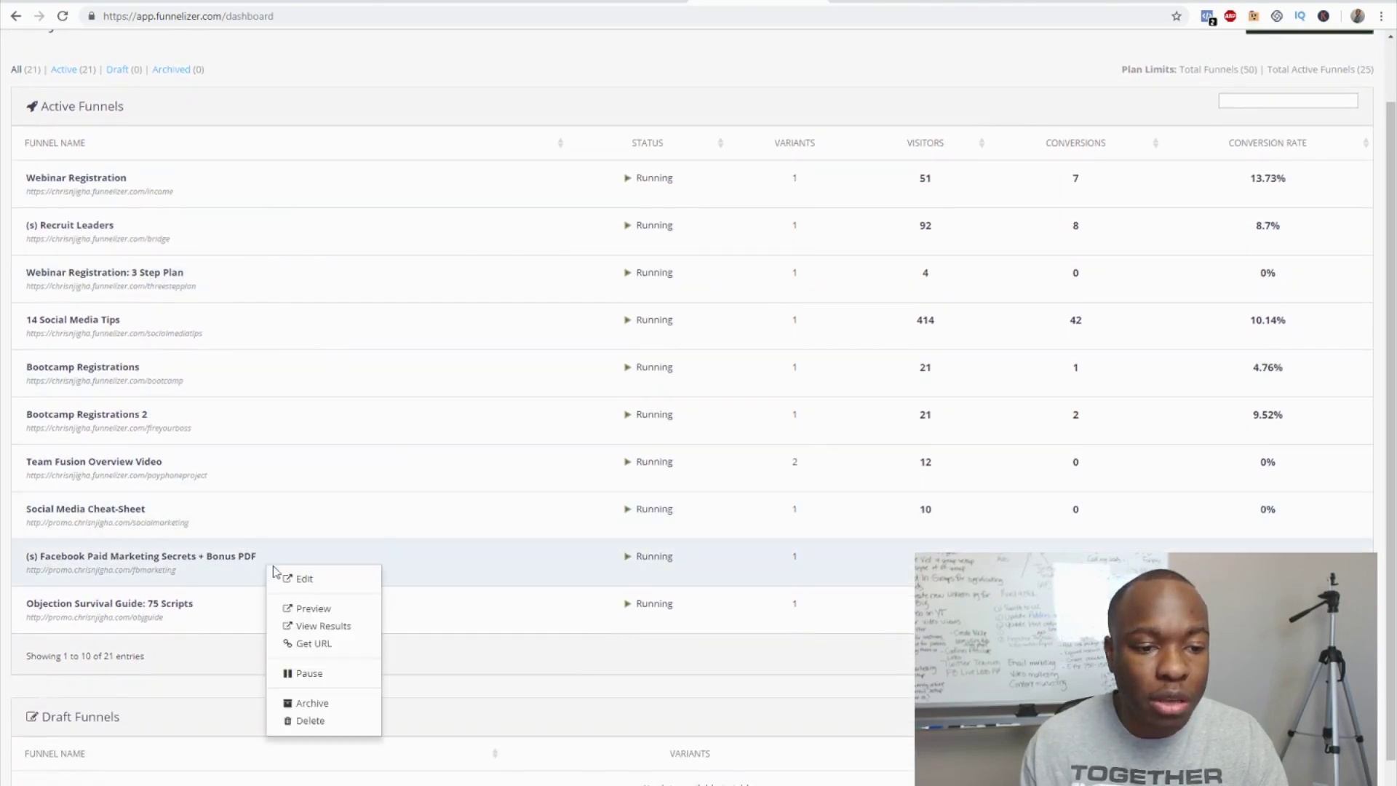
left_click(321, 586)
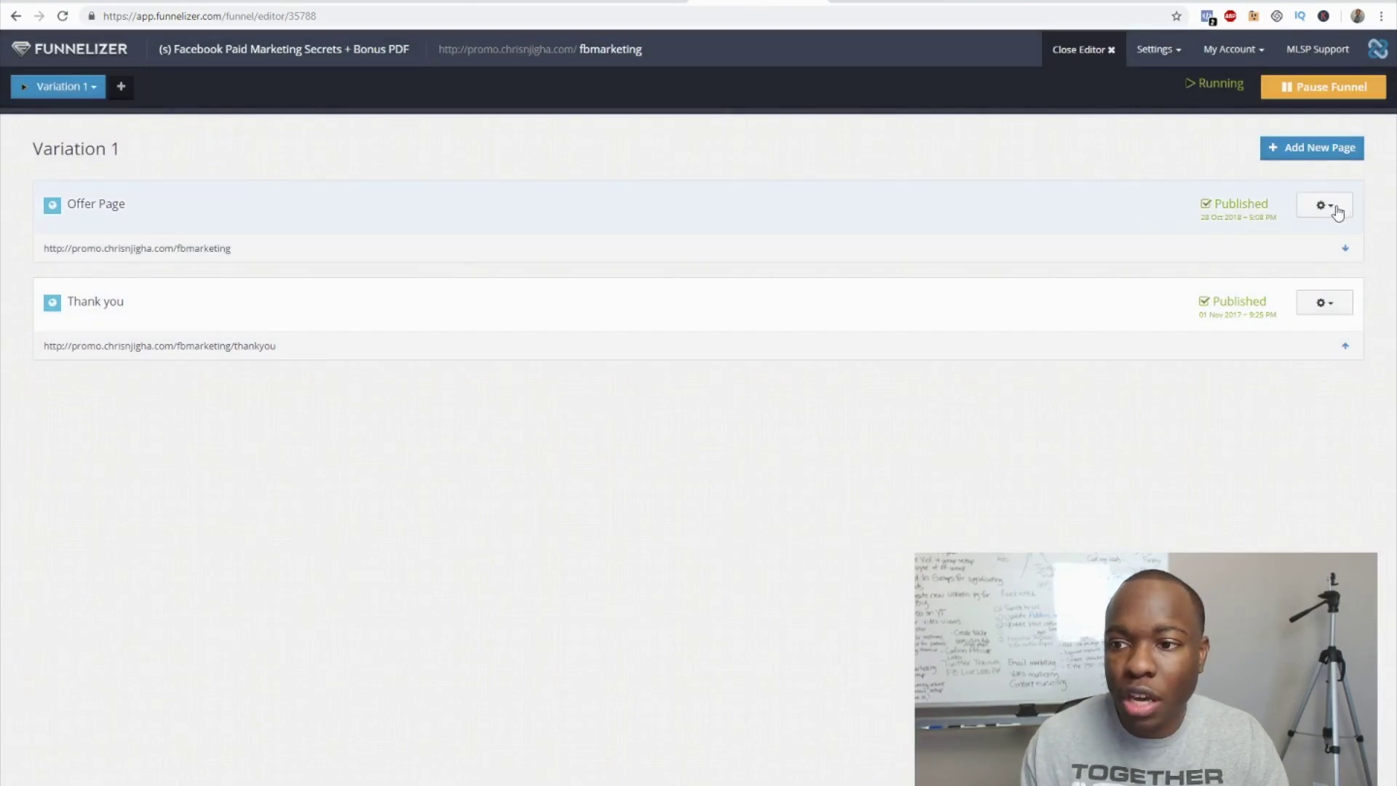
left_click(1334, 211)
left_click(1269, 235)
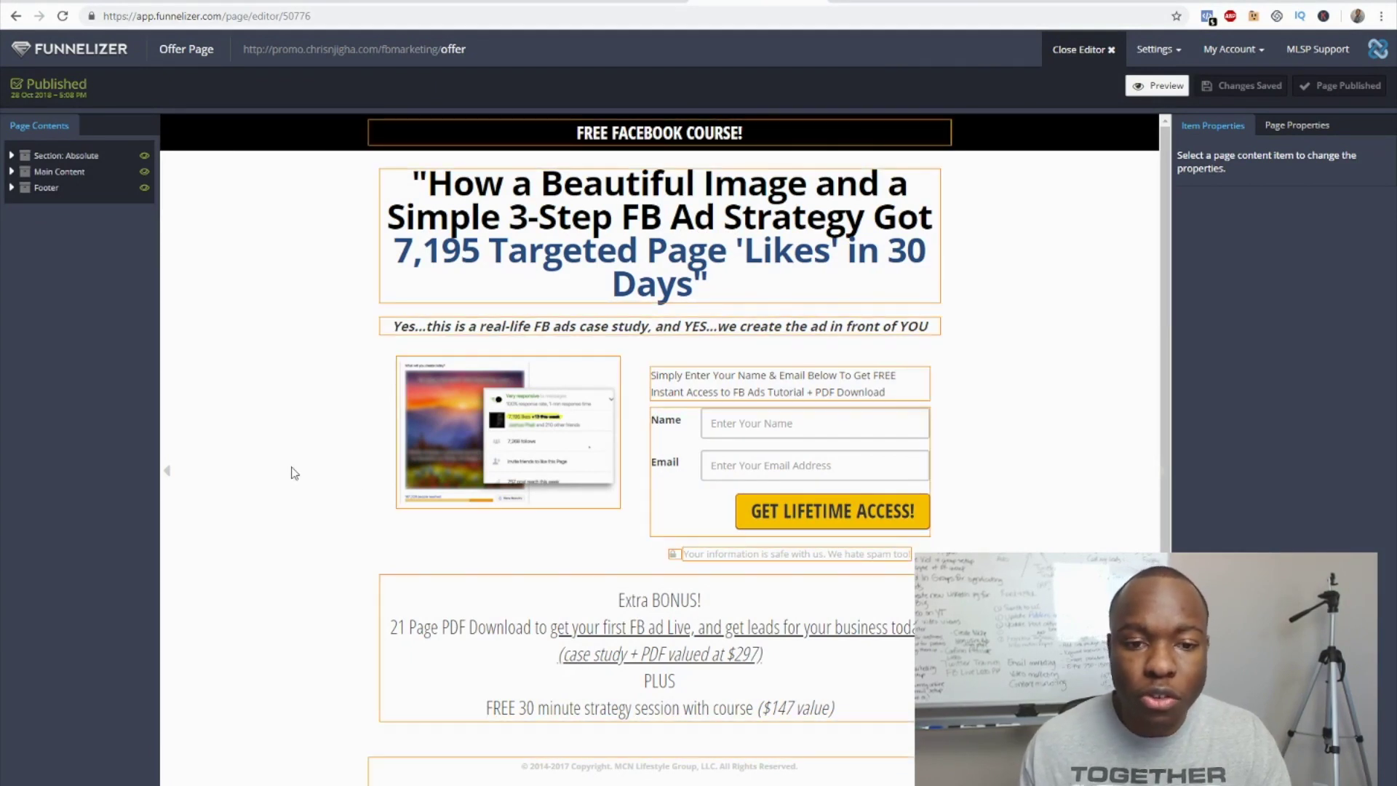
- Select the Offer Page's opt-in form and open its Edit Integrations dialog, showing 0 of 5
left_click(770, 425)
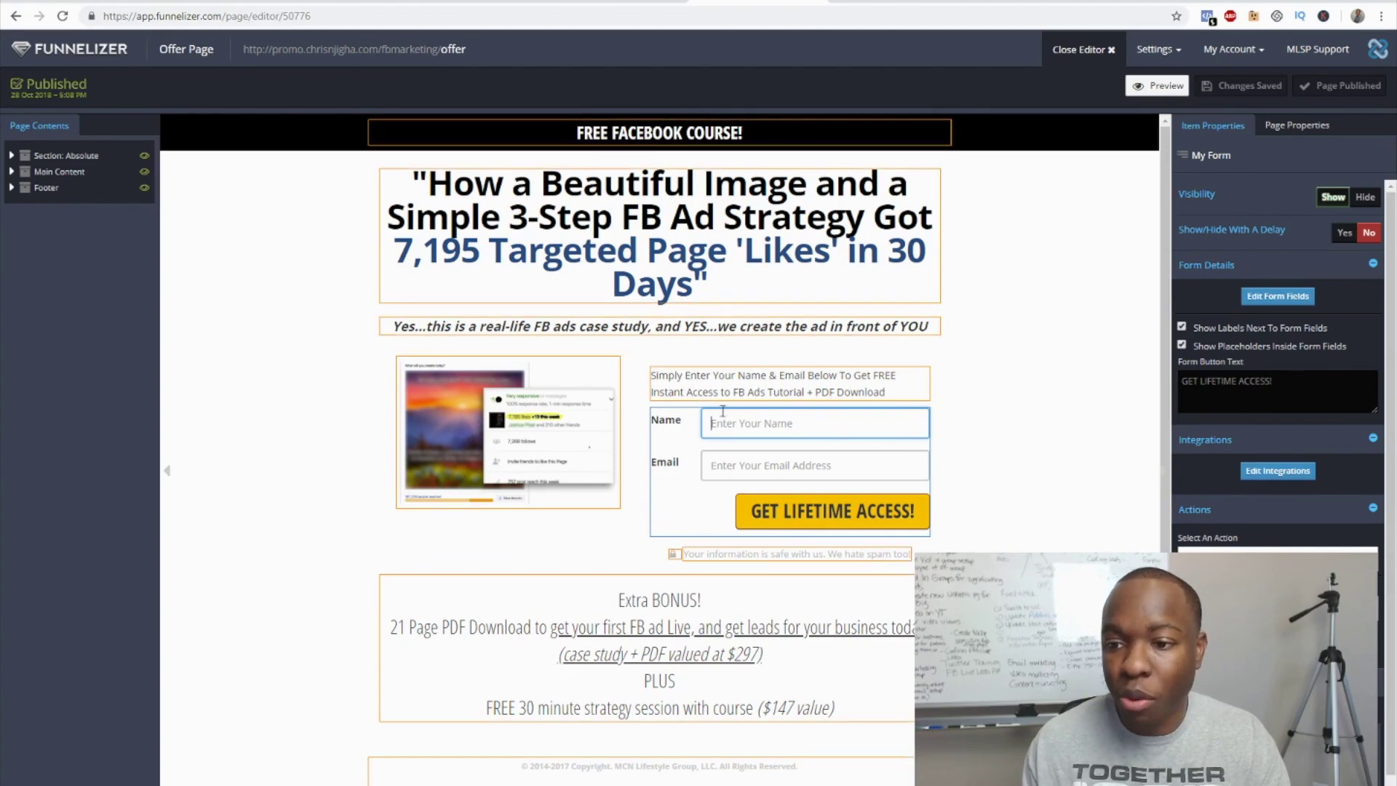
left_click(1275, 473)
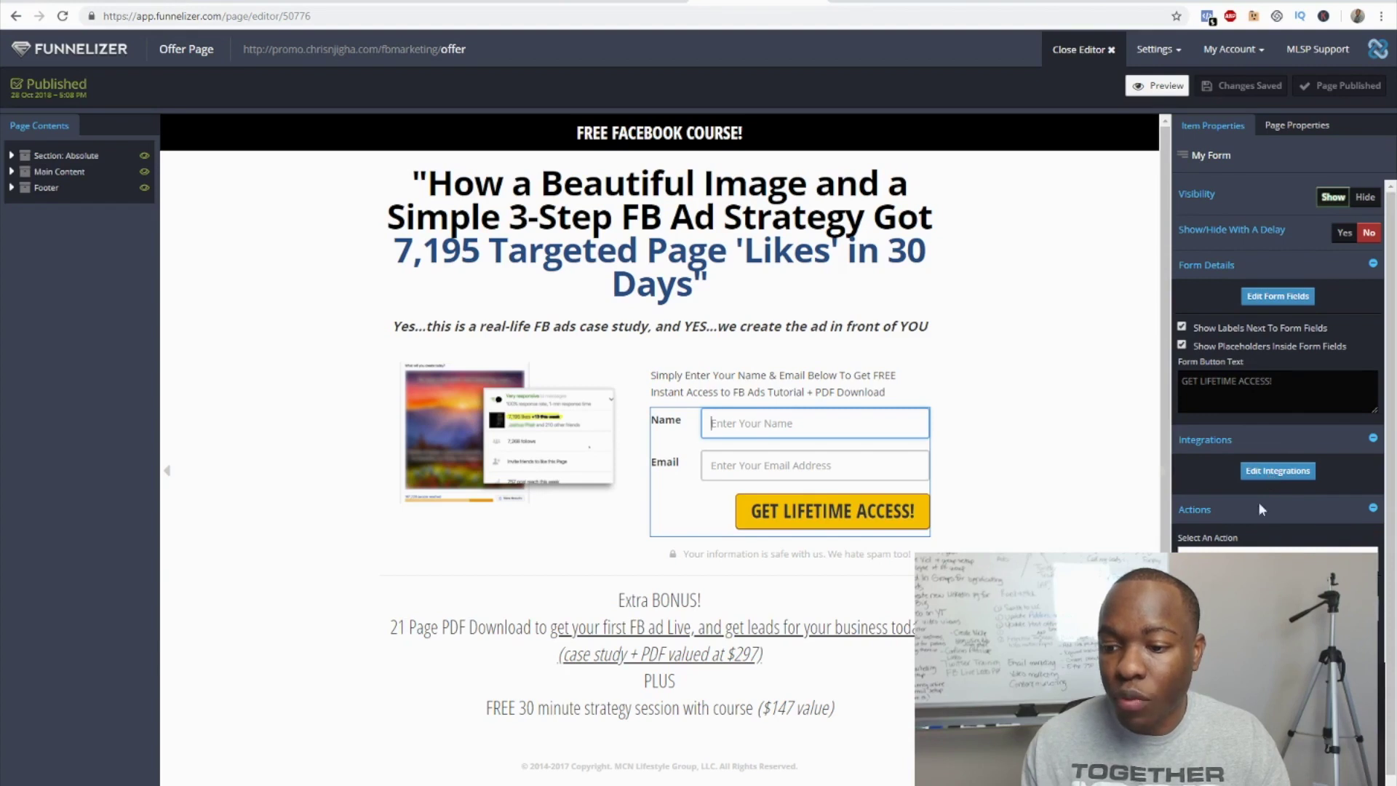
left_click(1286, 475)
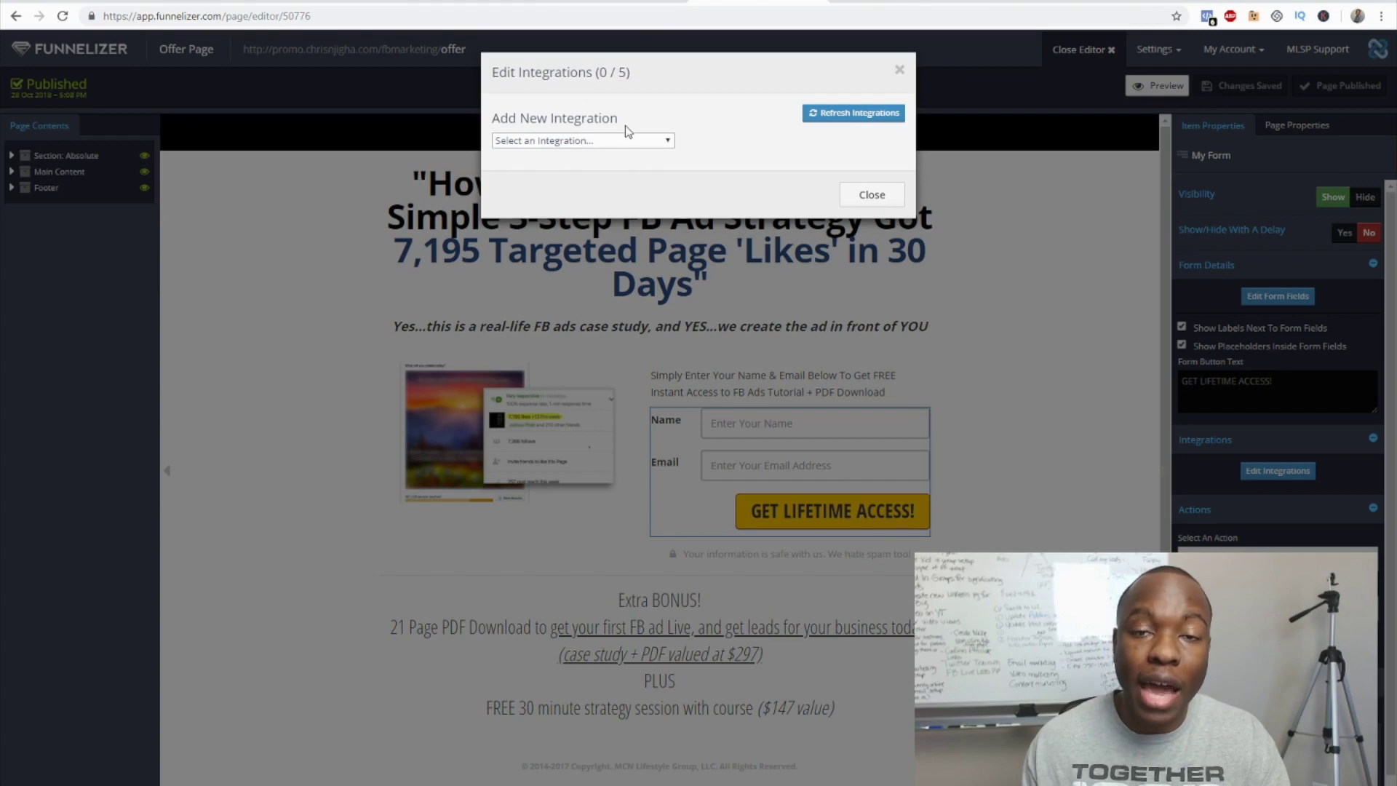
- Review the available integrations, MyLeadSystemPRO CRM Integration and AWeber Funnelizer, without adding one
left_click(661, 143)
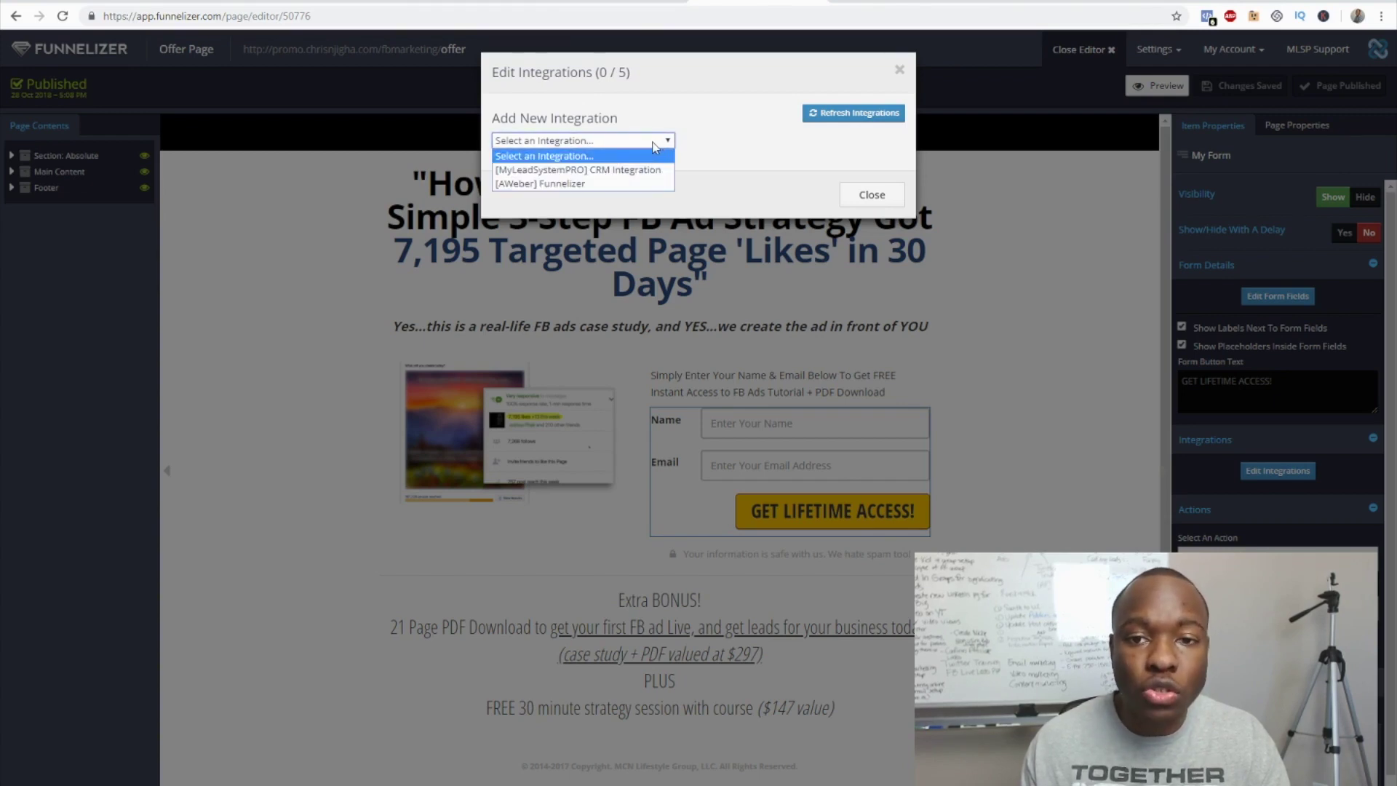
left_click(652, 147)
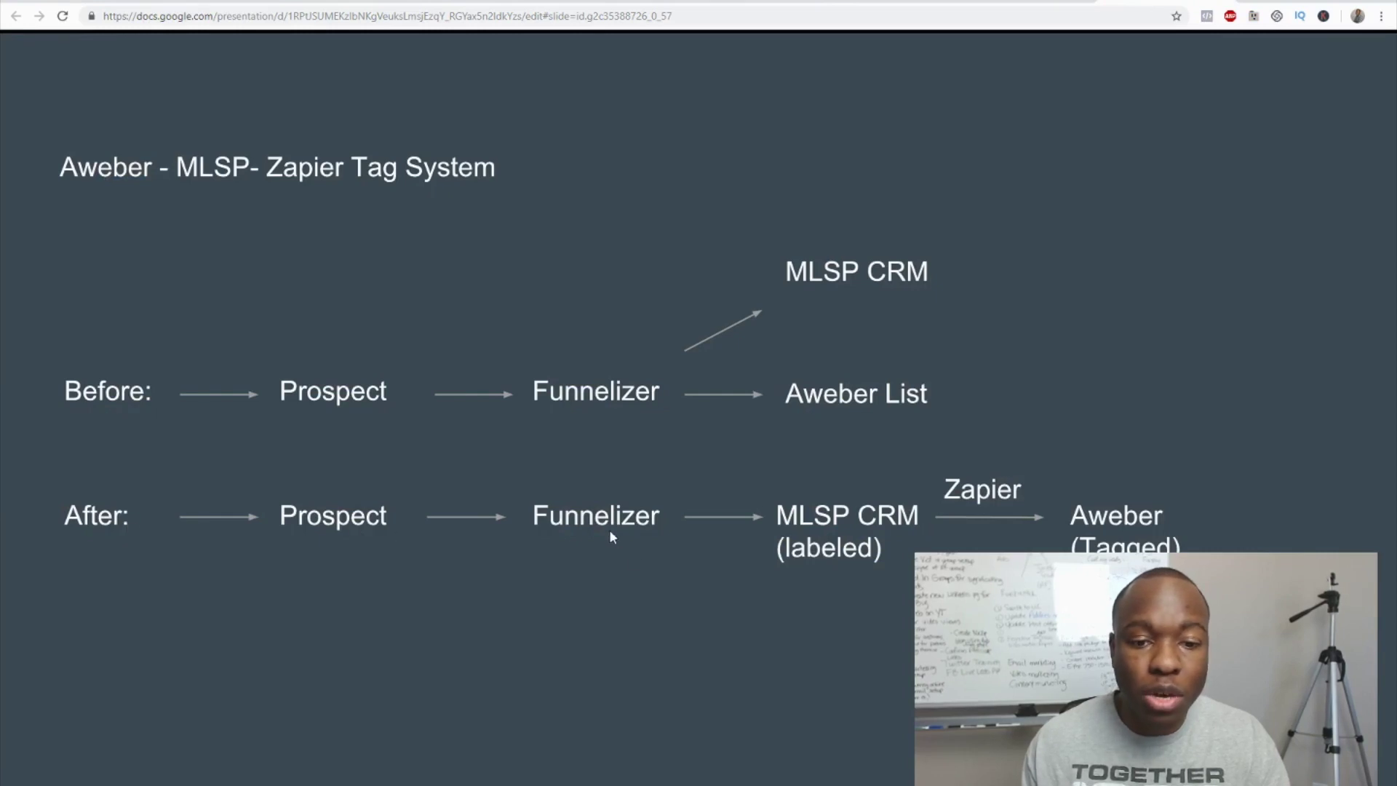
- Go over the before/after tag-system slide, then reopen the form's integration list in Funnelizer
left_click(838, 537)
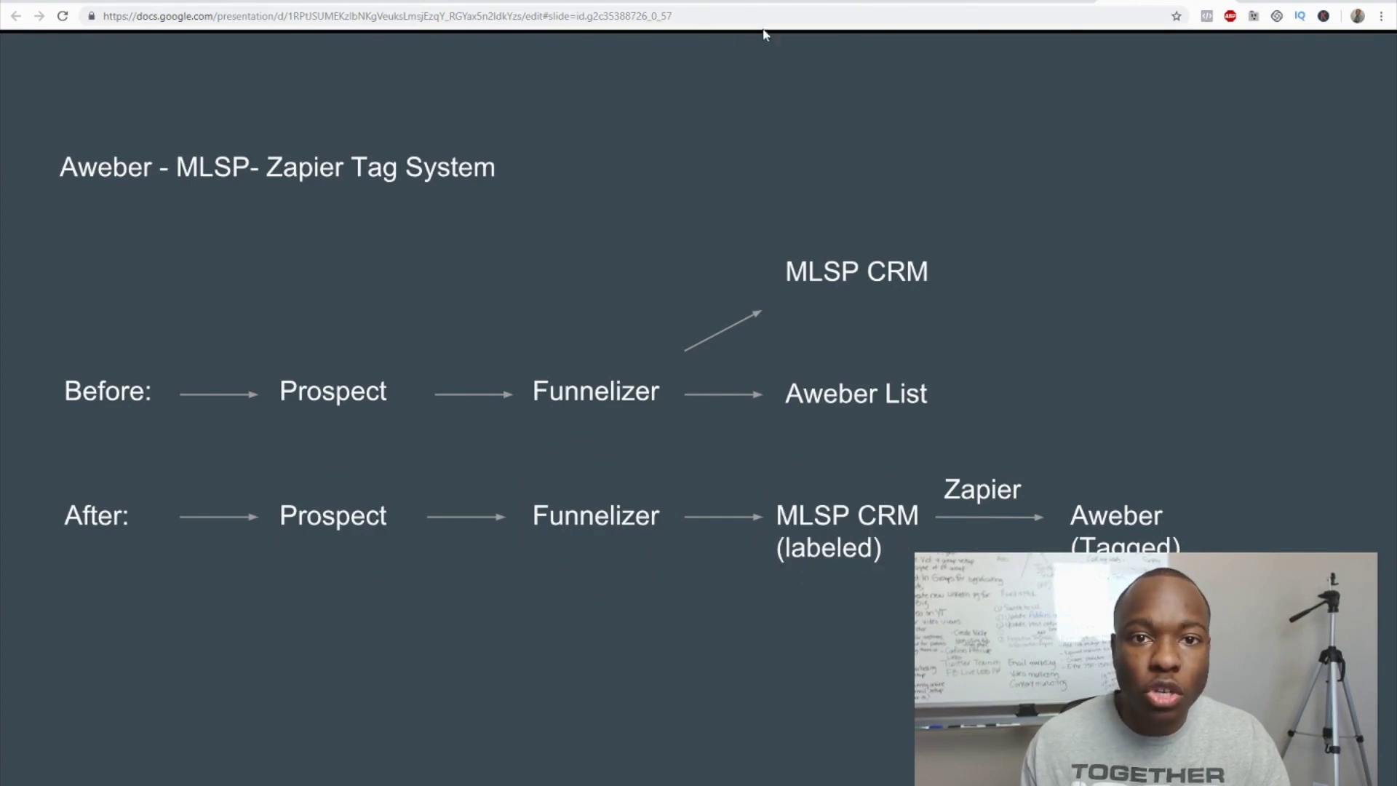
key("ctrl+Tab")
left_click(657, 140)
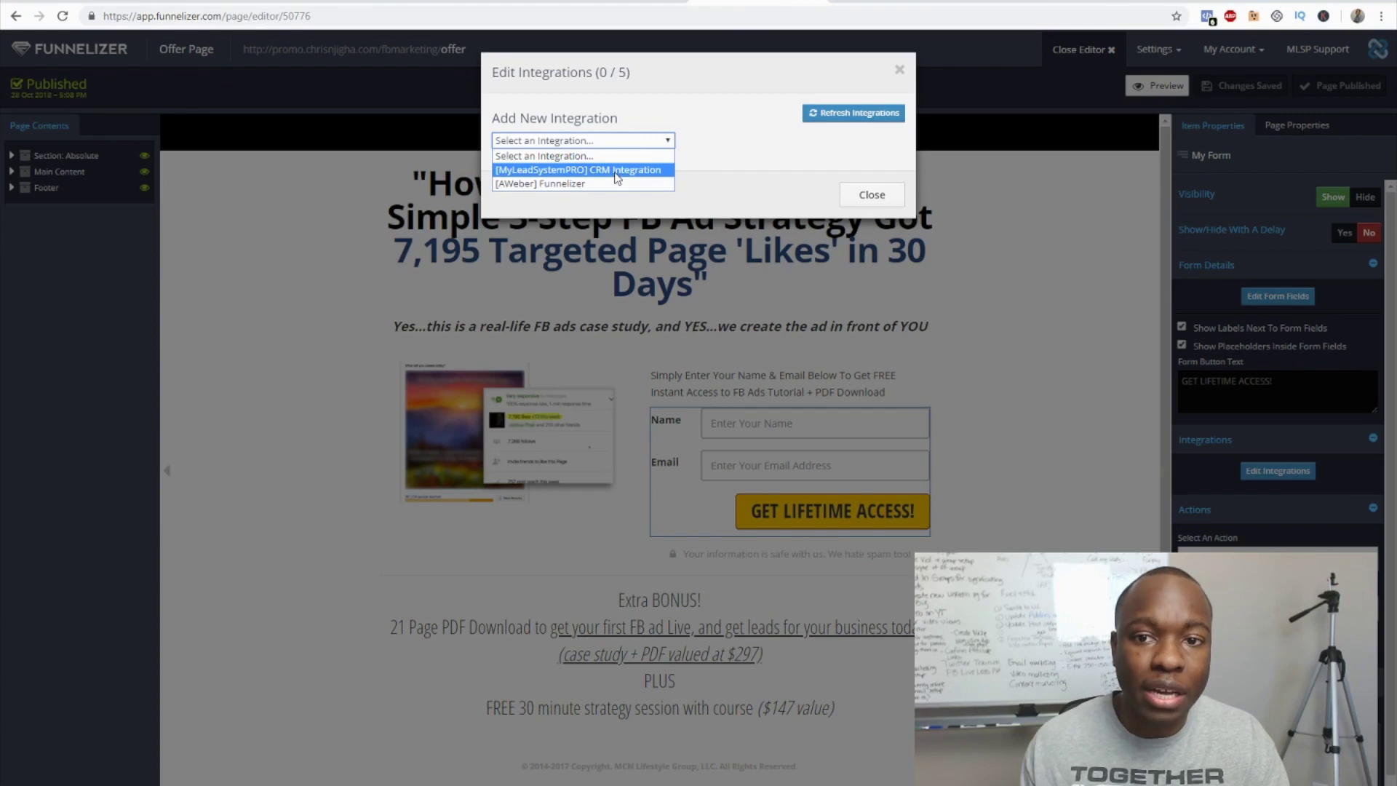
- Add the MyLeadSystemPRO CRM Integration with the [11148] FB Course PDF label to the opt-in form
left_click(616, 172)
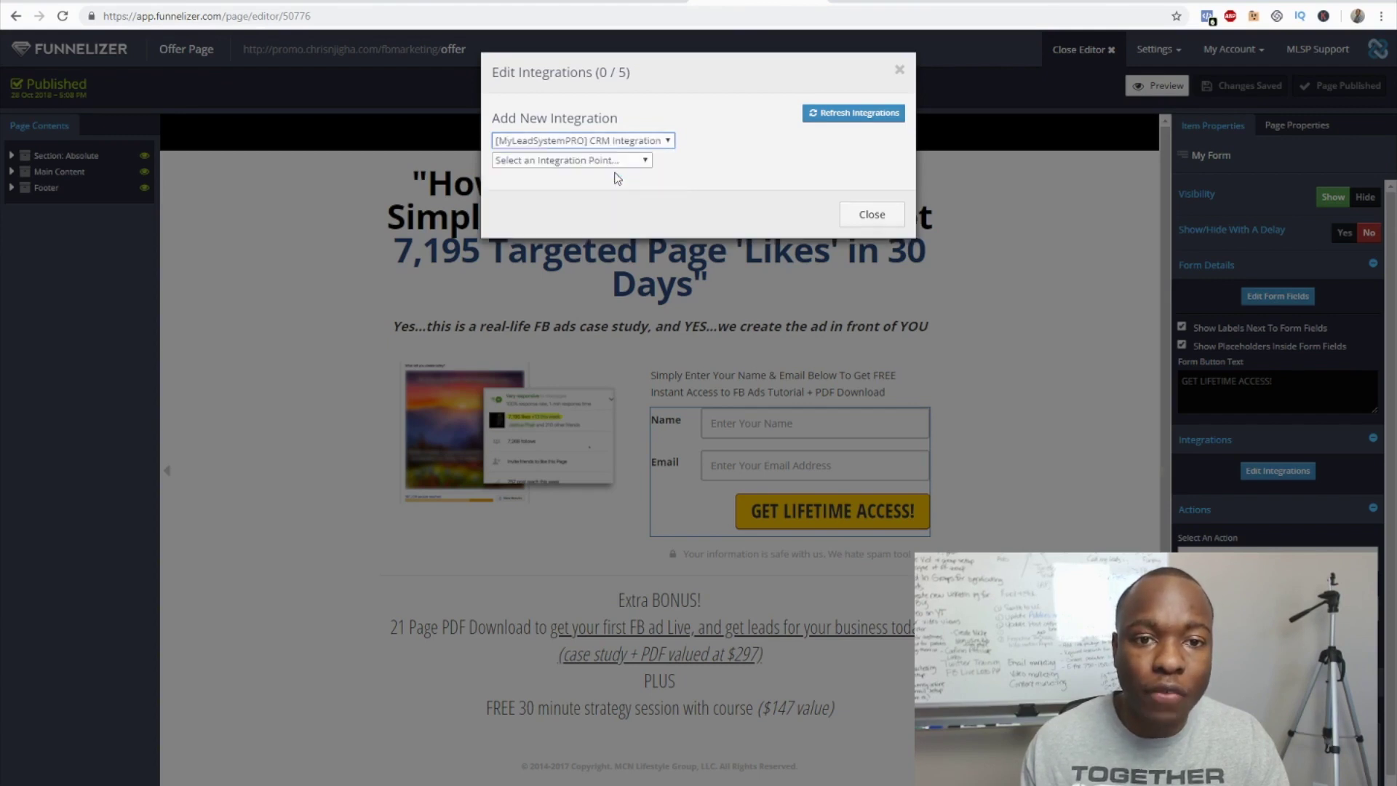
left_click(587, 160)
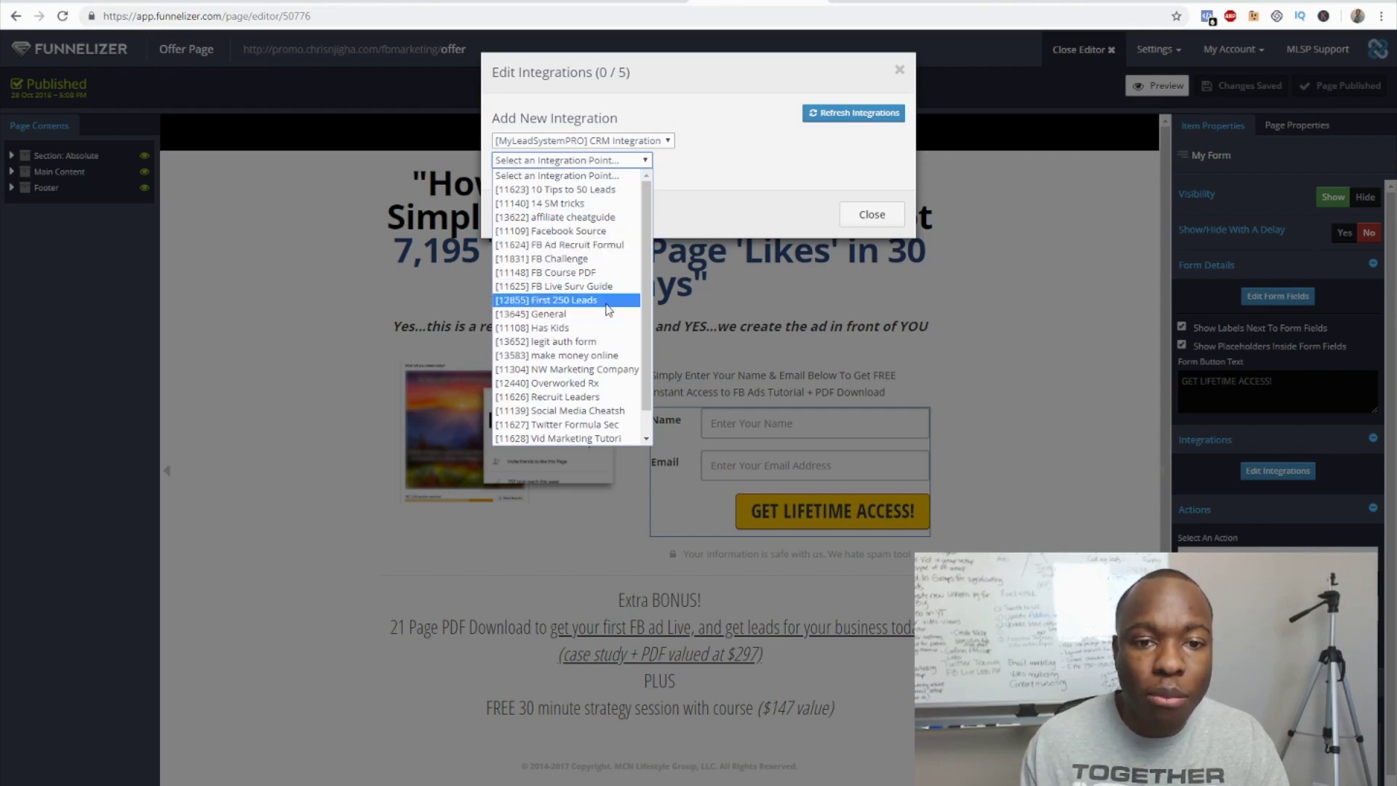
left_click(575, 281)
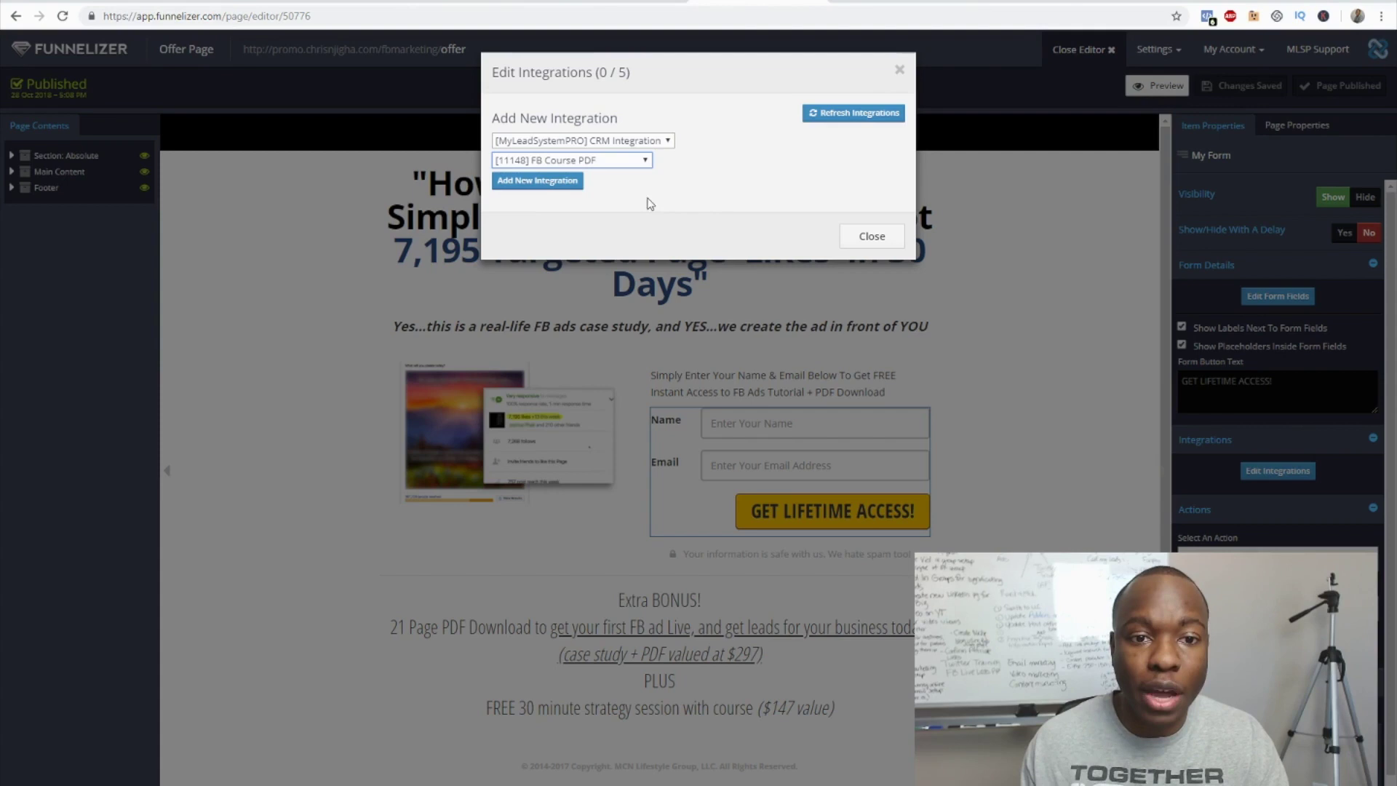
left_click(539, 181)
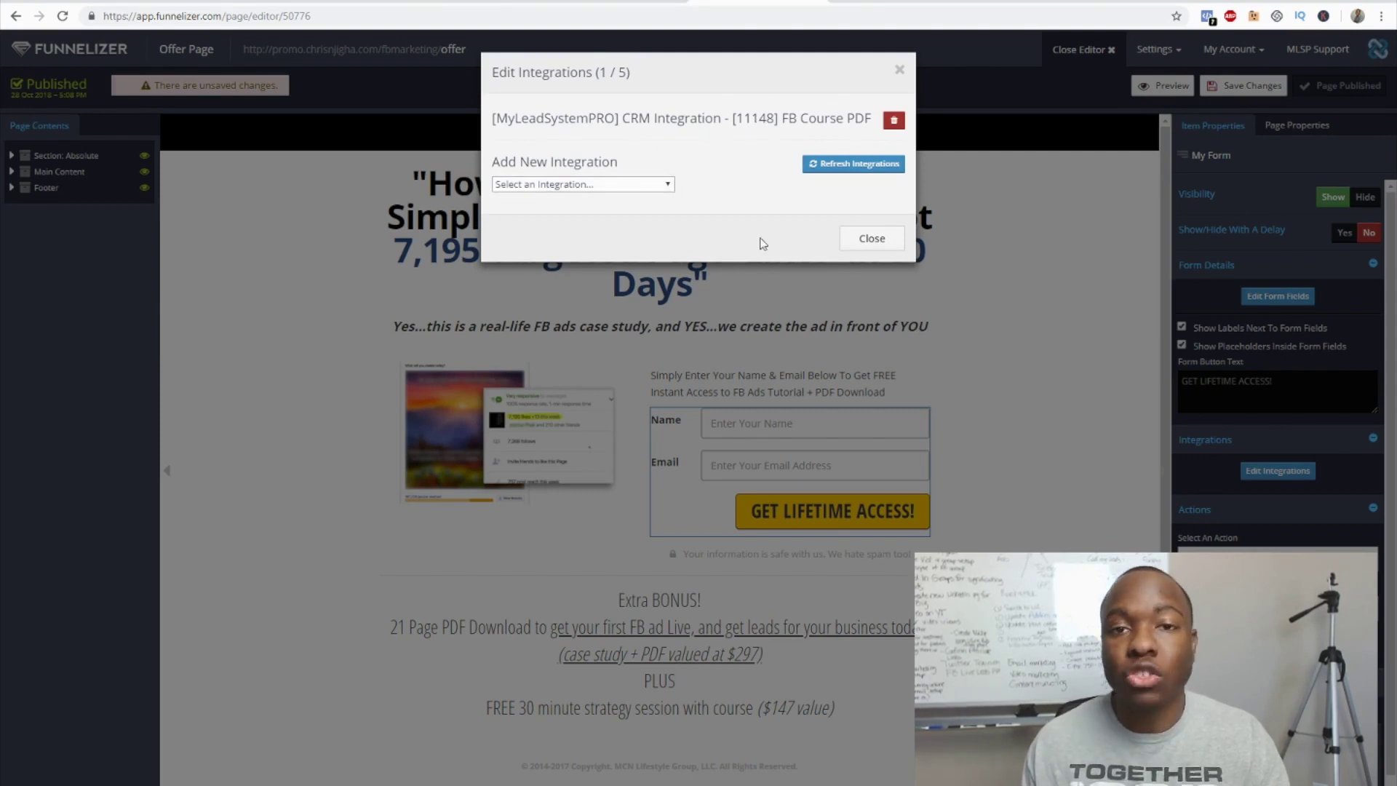
left_click(624, 187)
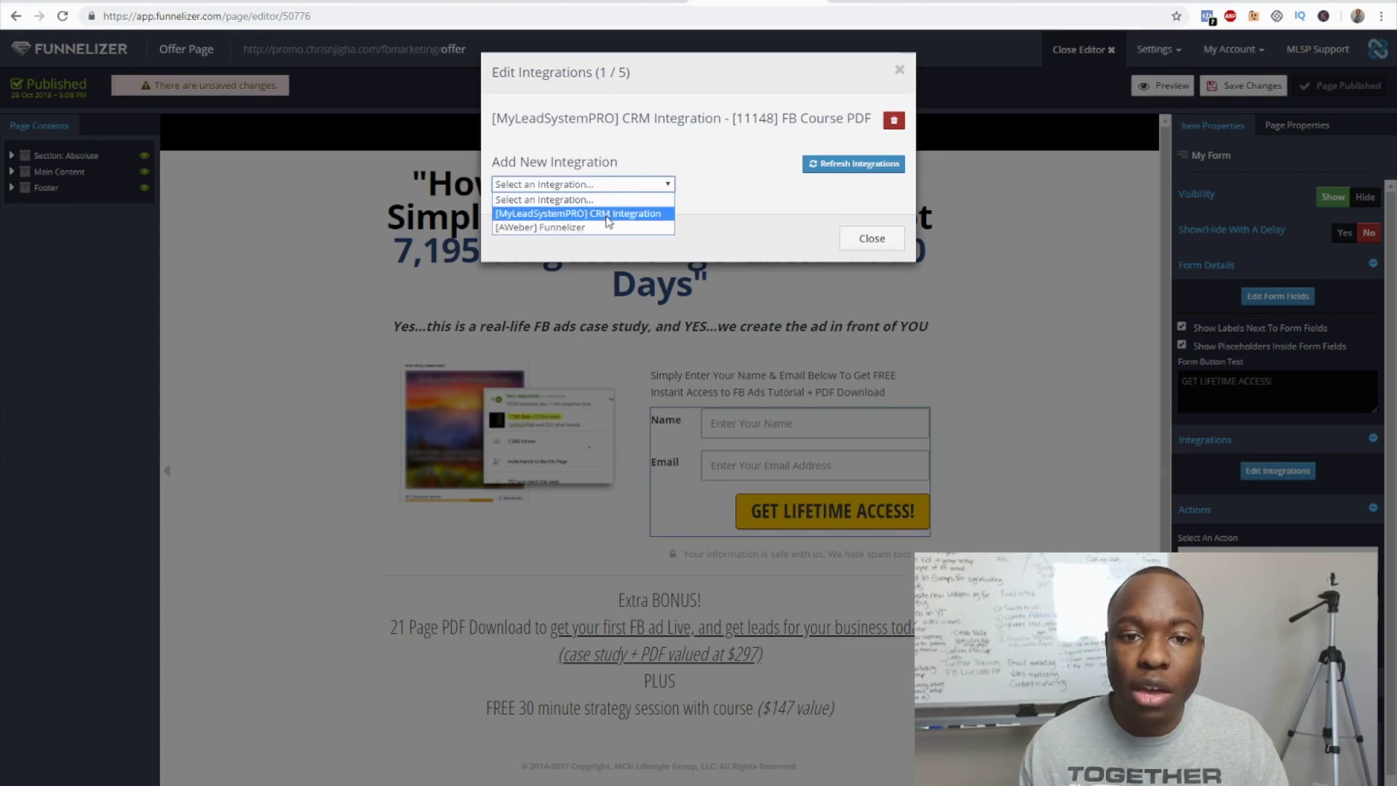
left_click(748, 185)
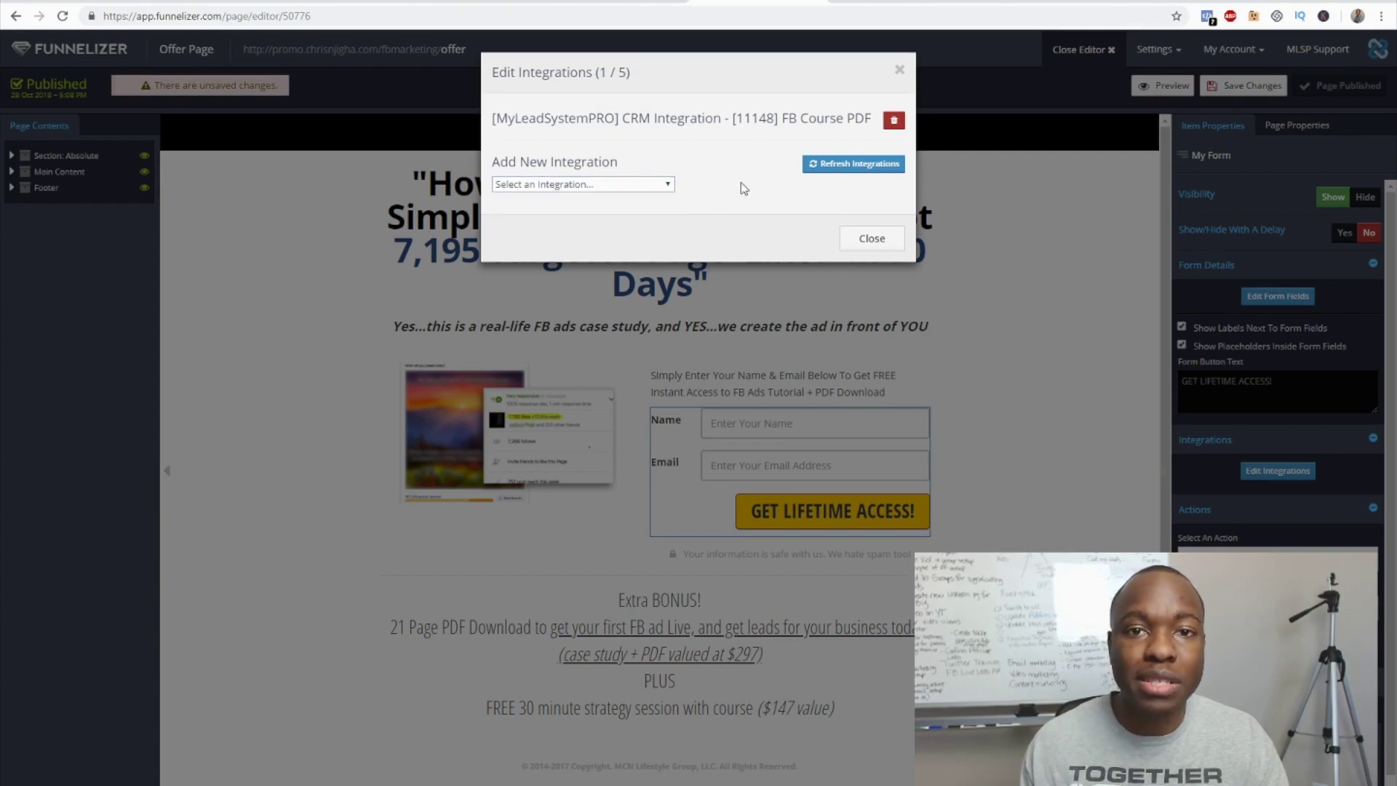
left_click(875, 239)
- Save and publish the updated Offer Page, then return to My Funnels
left_click(1250, 88)
left_click(1321, 88)
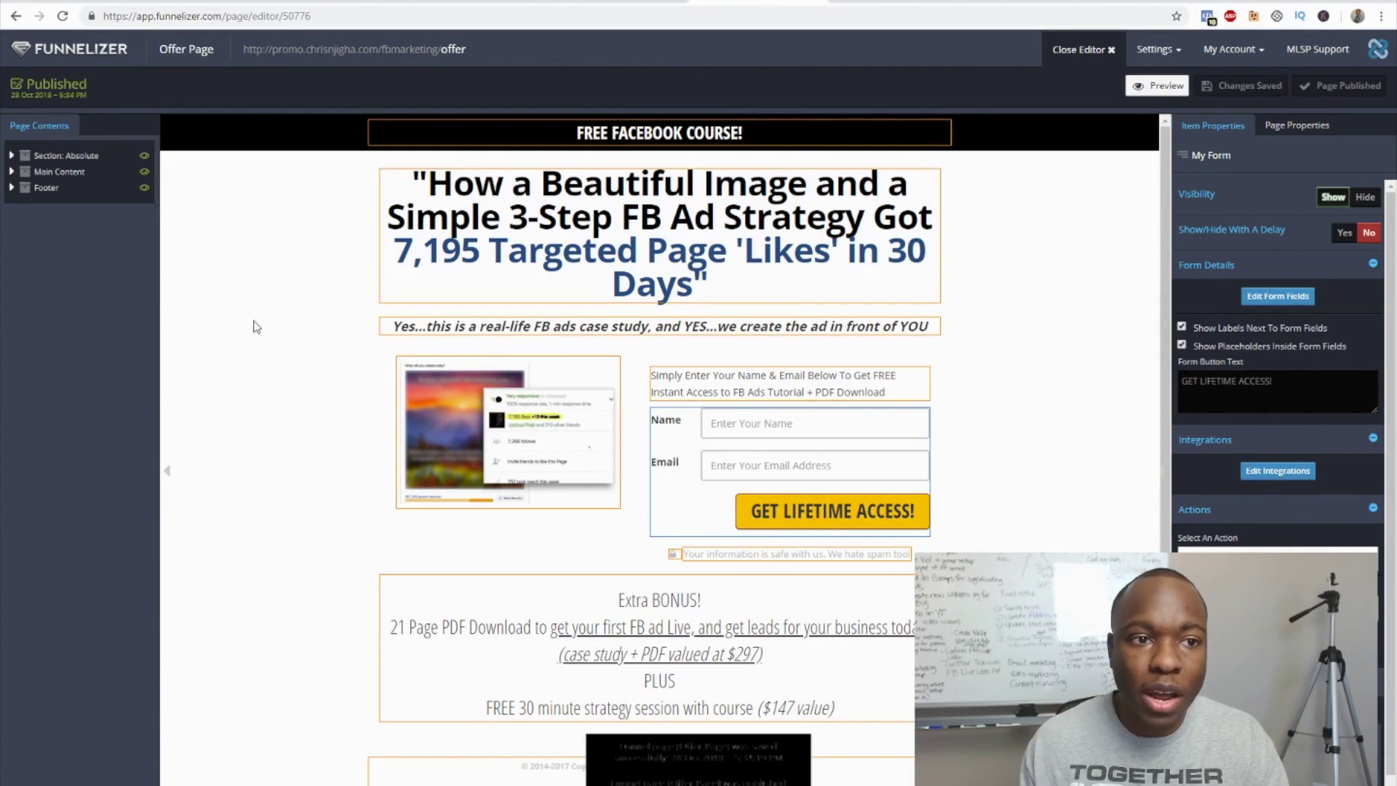
left_click(101, 56)
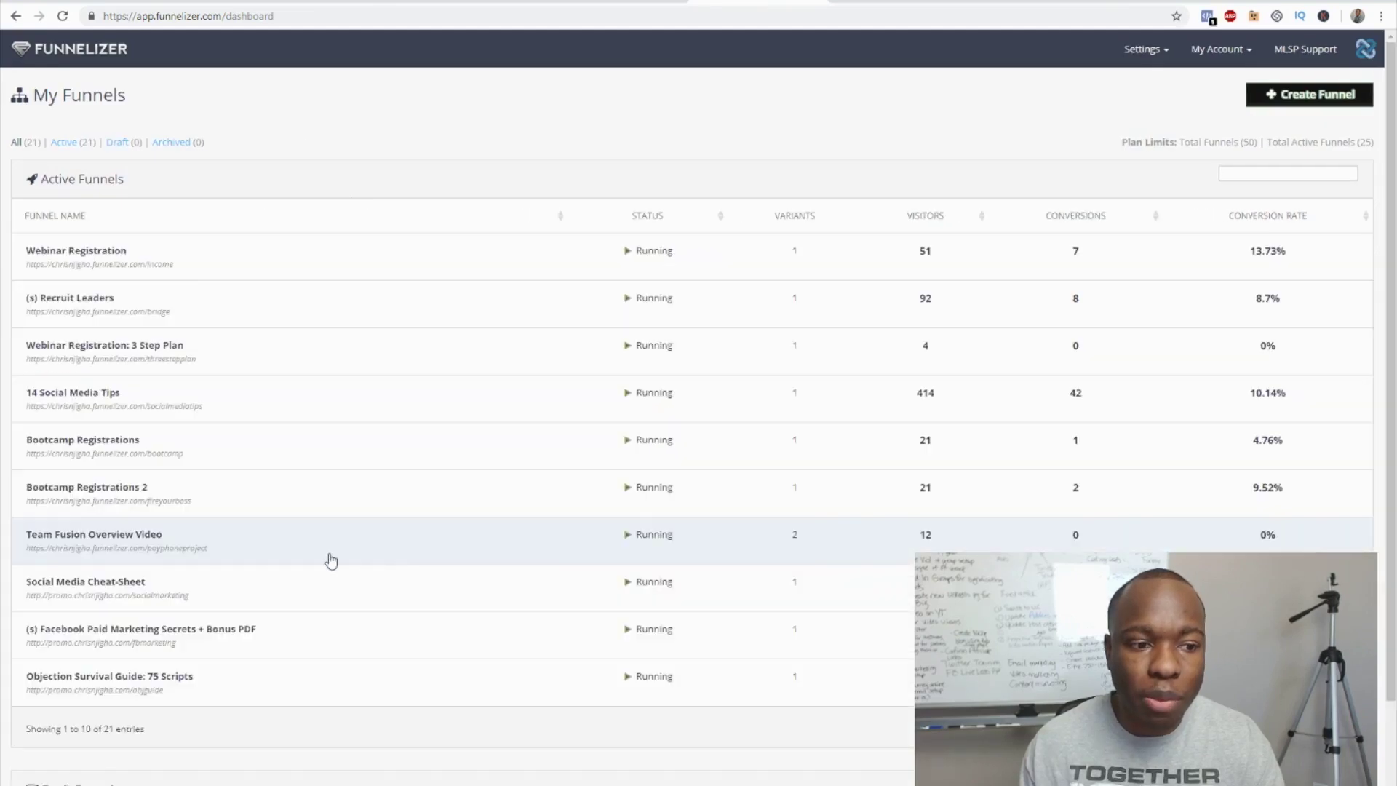
- Copy the Facebook Paid Marketing funnel's URL and paste it into a new browser tab
scroll(328, 561, "down", 2)
left_click(222, 507)
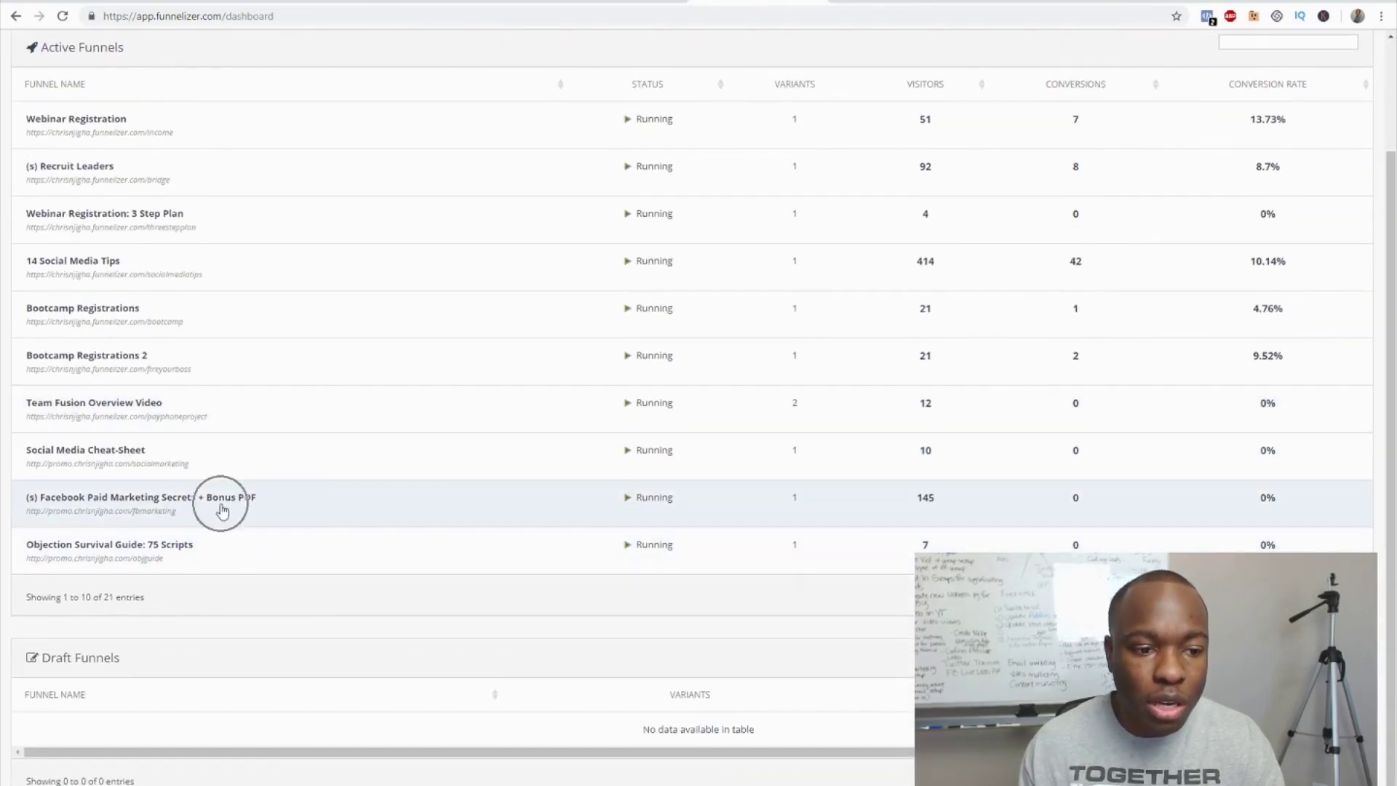
left_click(273, 585)
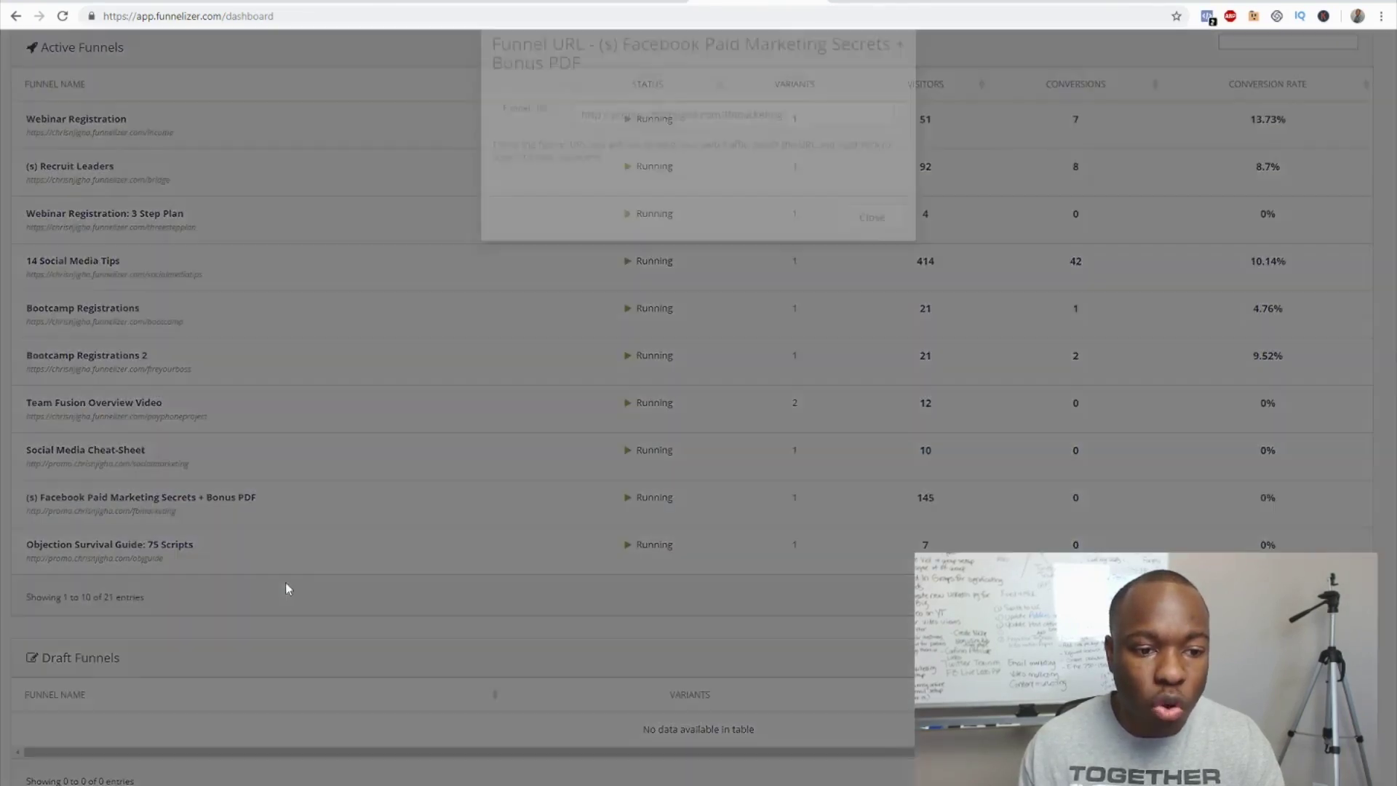
left_click_drag(791, 162, 557, 158)
key("ctrl+c")
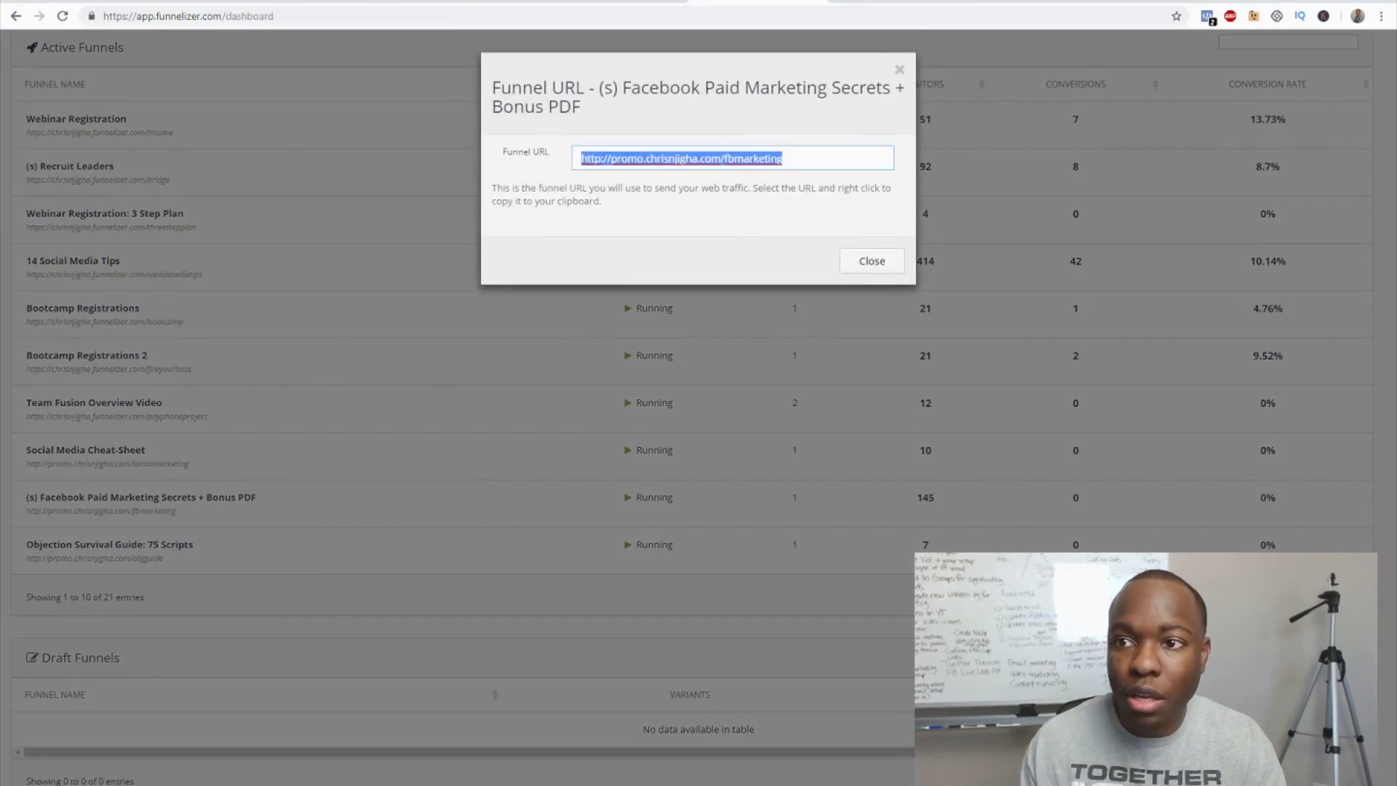
key("ctrl+t")
key("ctrl+v")
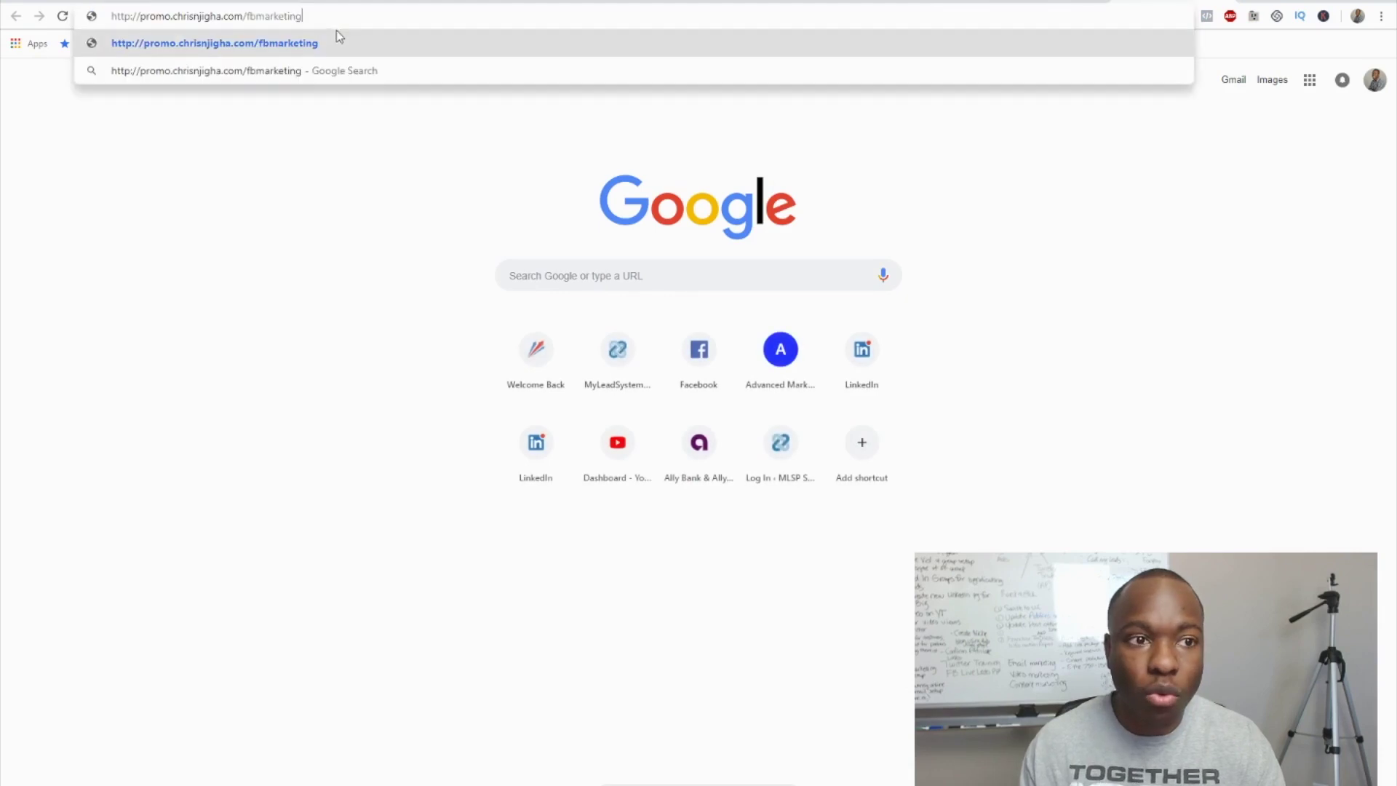
- Load the opt-in page and submit a test subscriber's name and email address
key("Return")
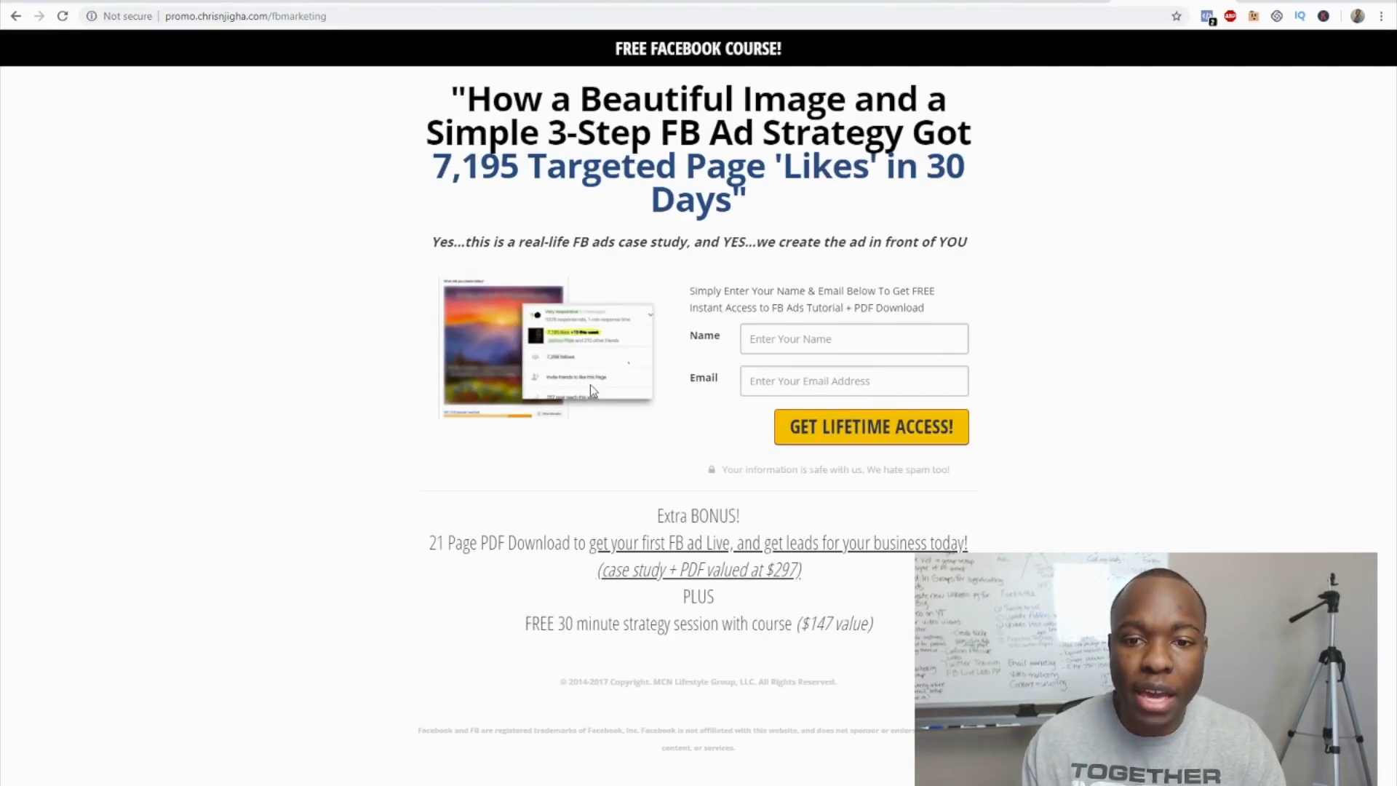
left_click(821, 344)
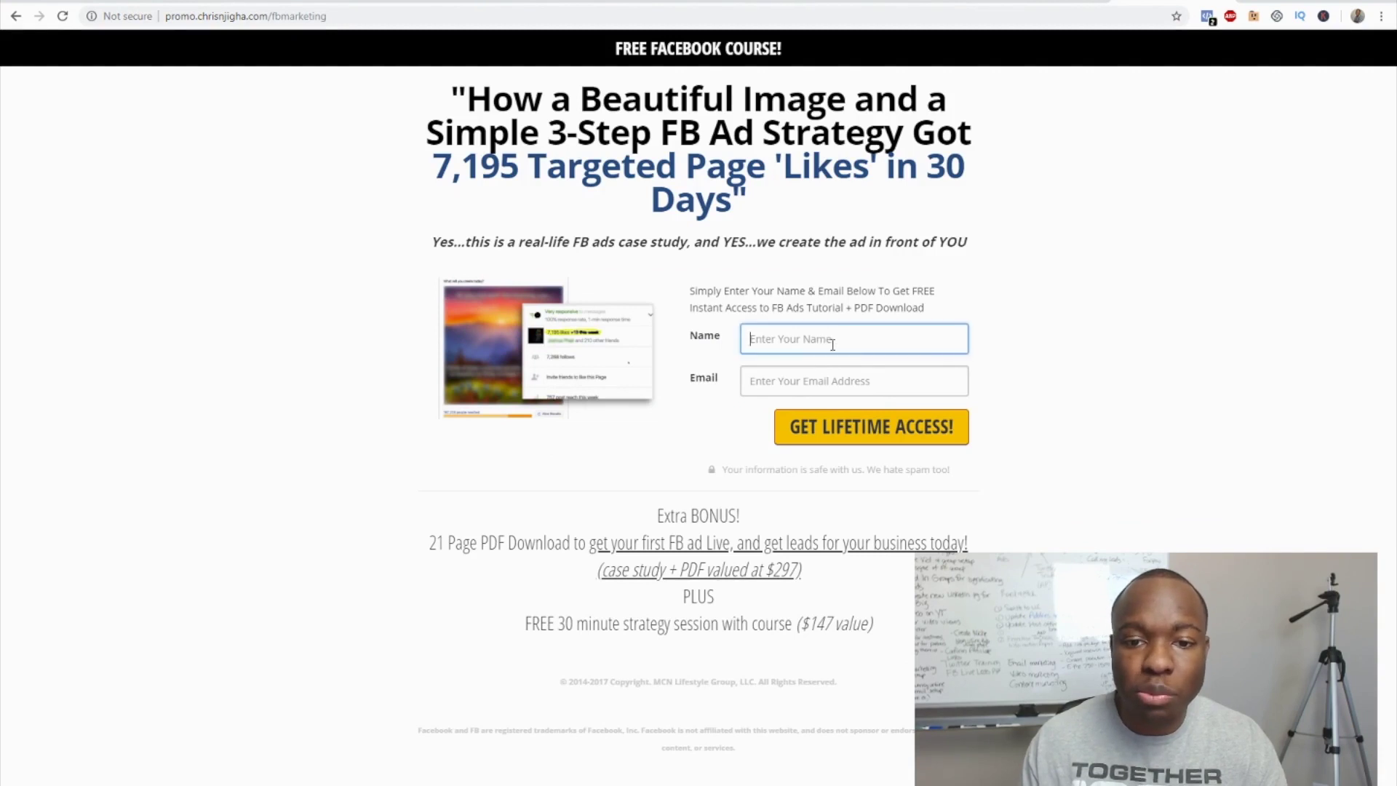
type("chris")
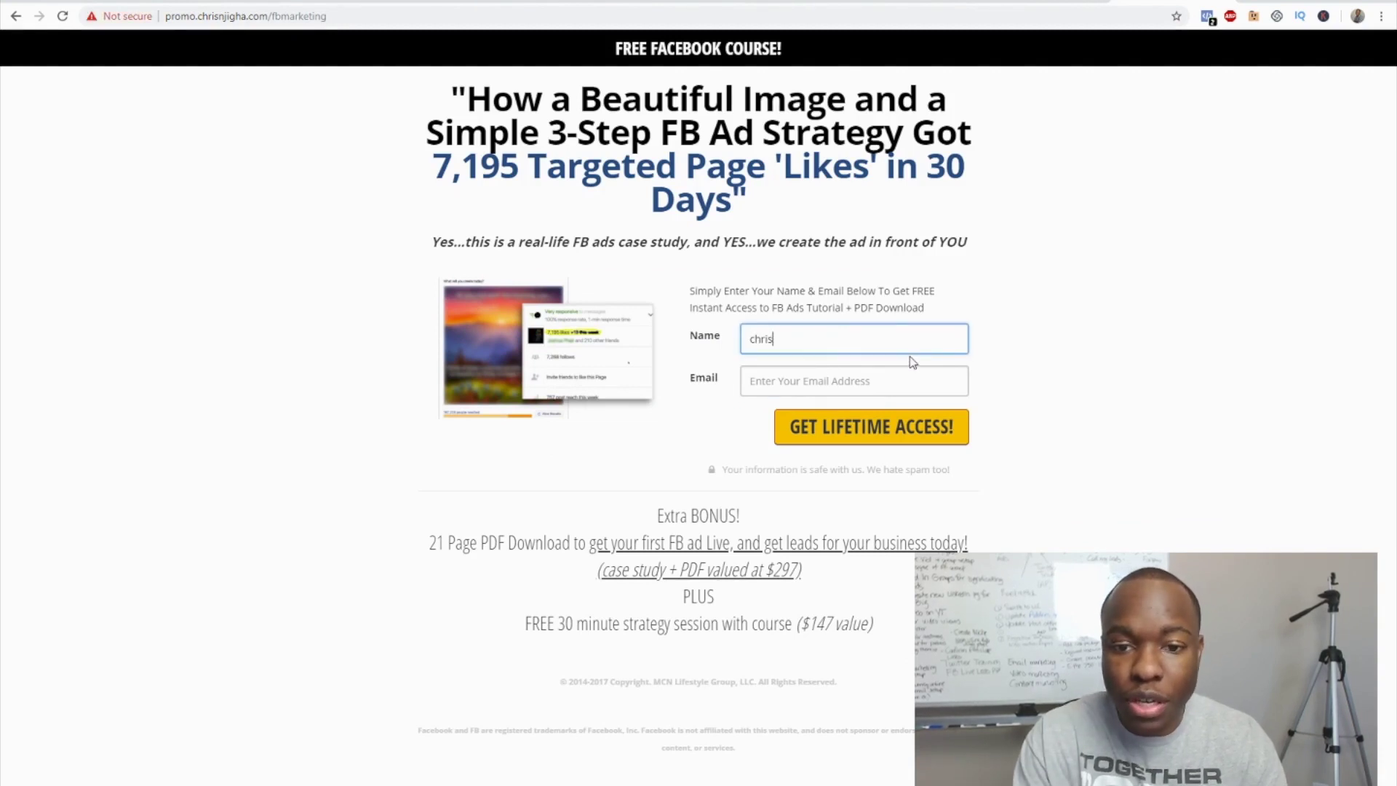
key("Tab")
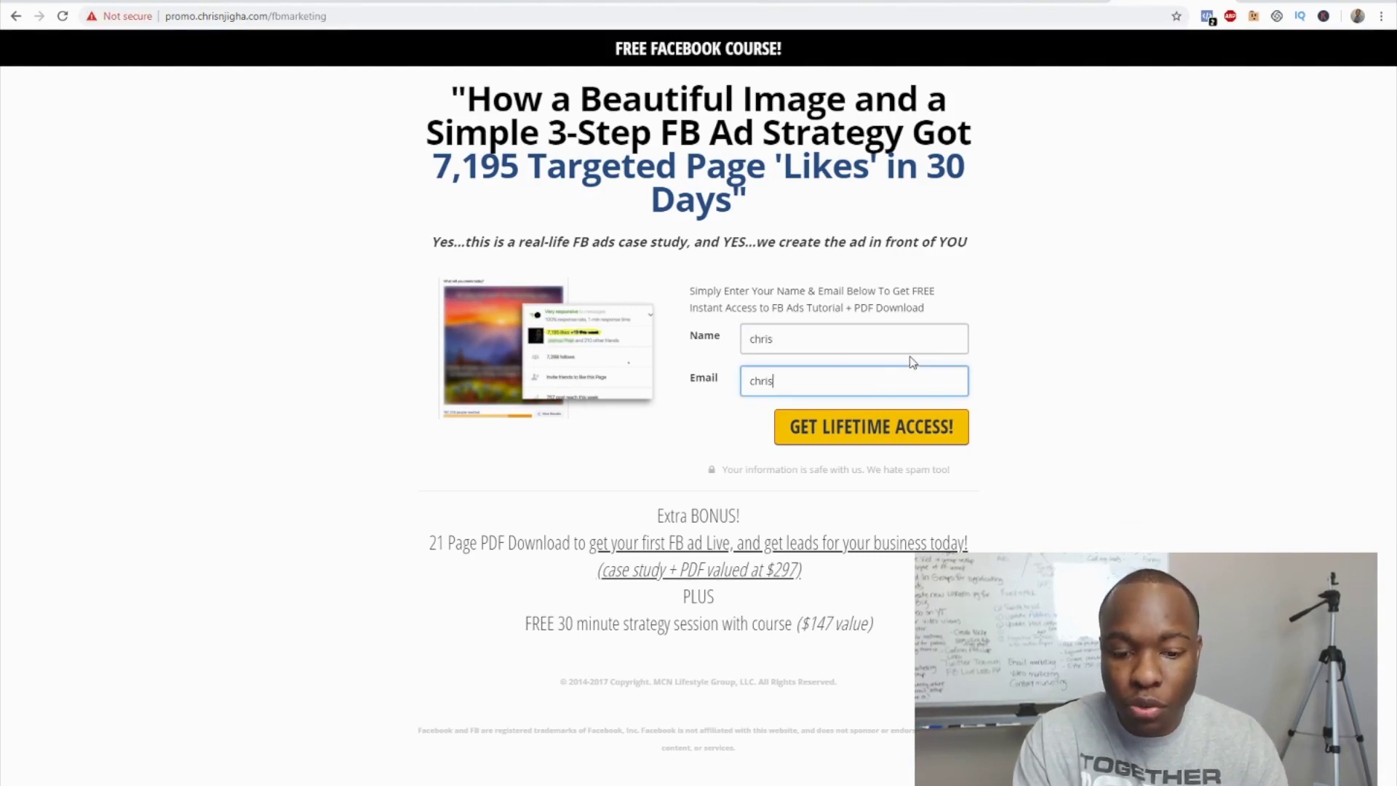
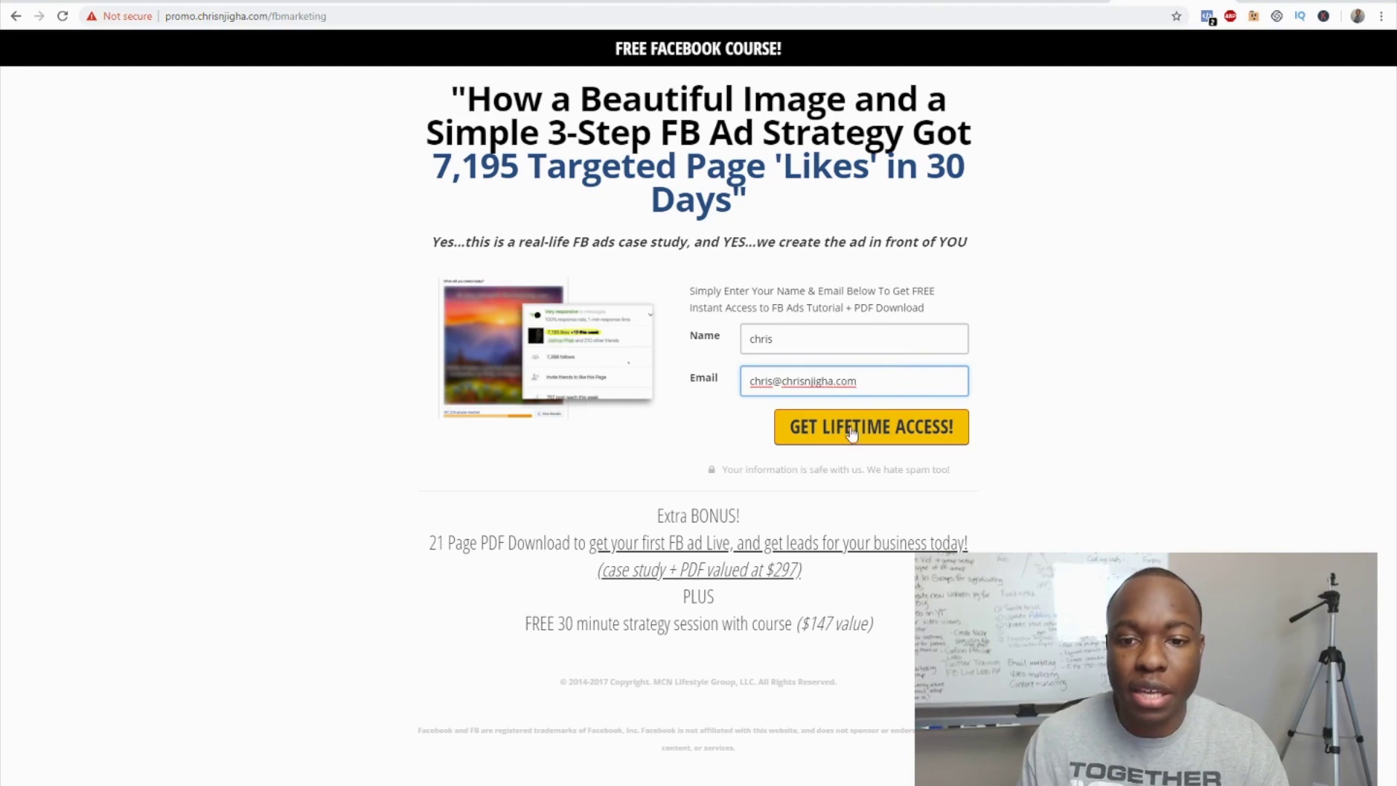
left_click(853, 433)
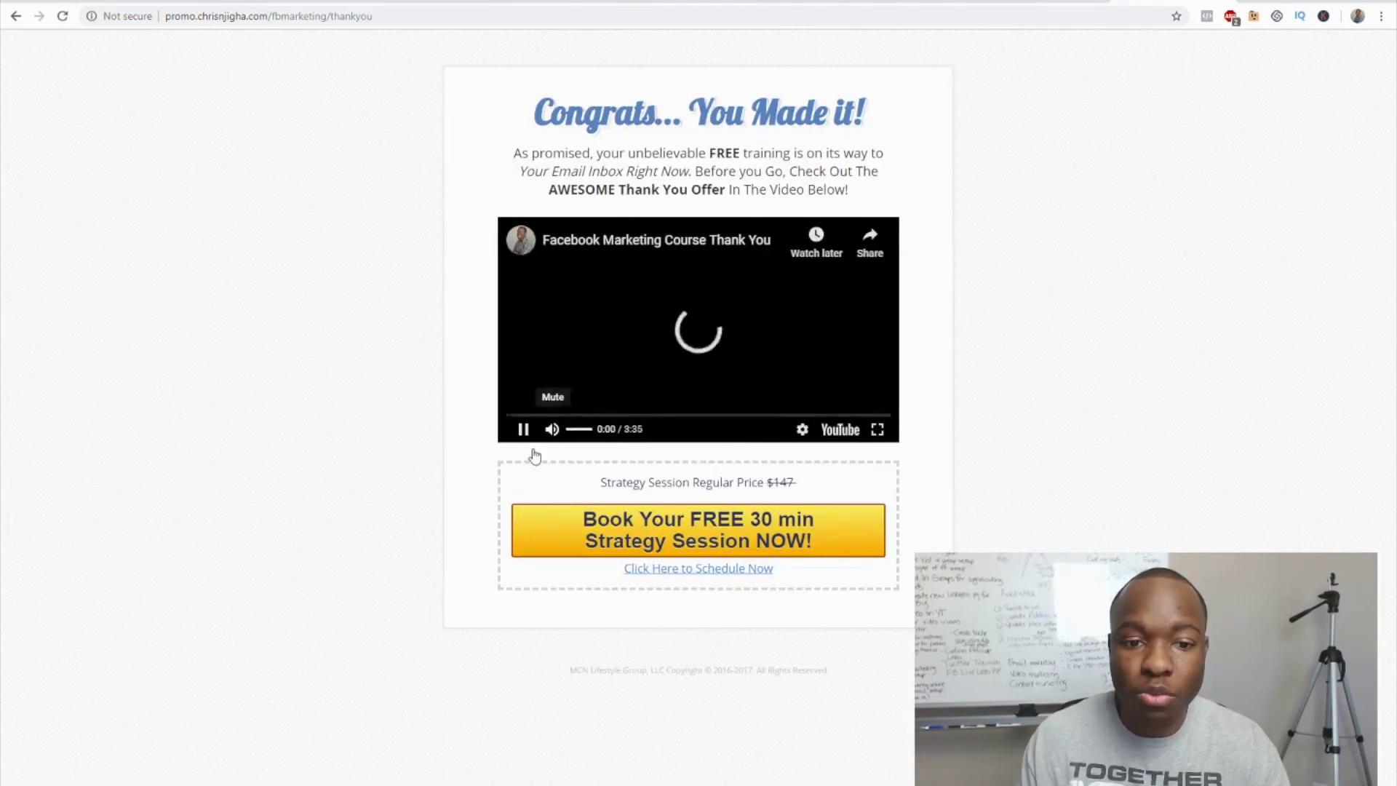
- Play and pause the thank-you video, close More videos, then open Zapier's Zaps dashboard
left_click(523, 429)
left_click(523, 429)
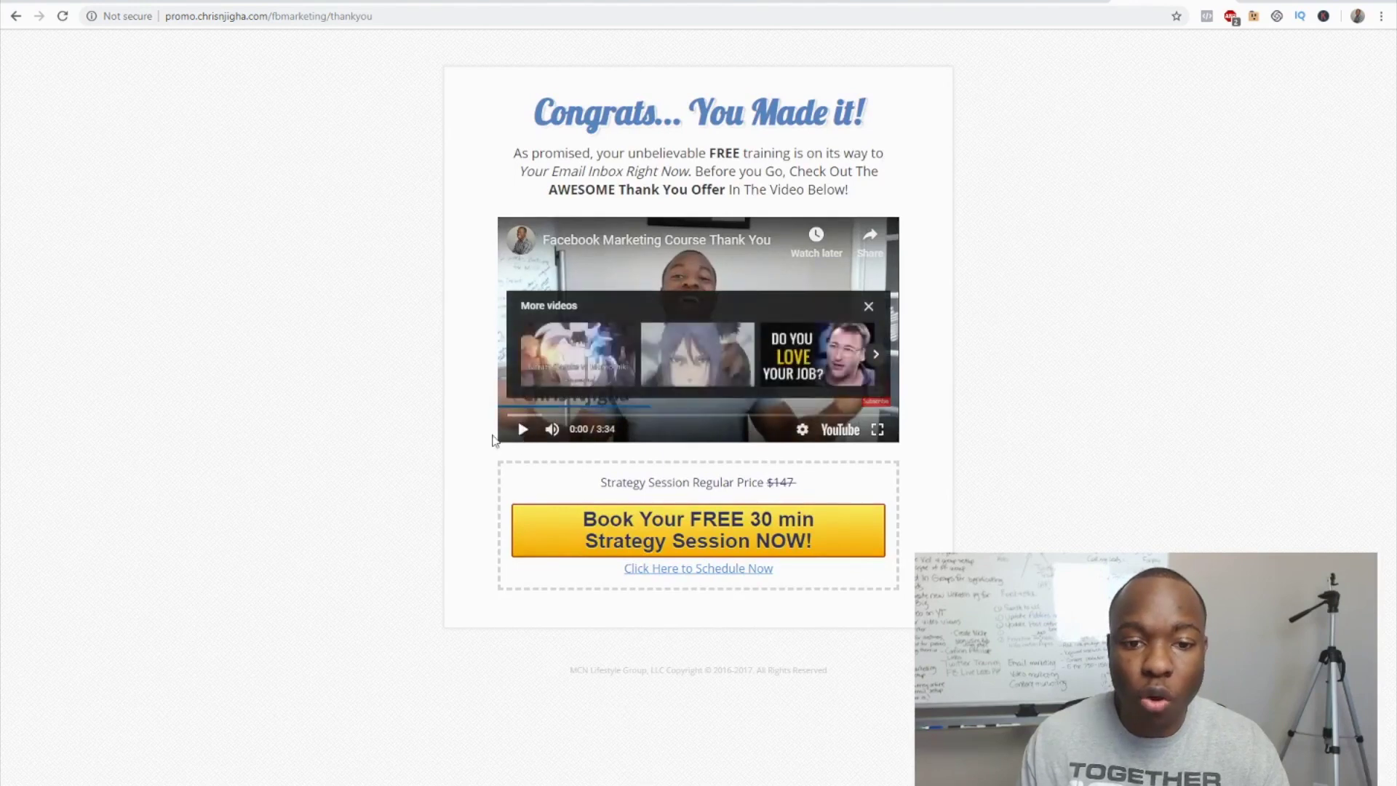
left_click(868, 309)
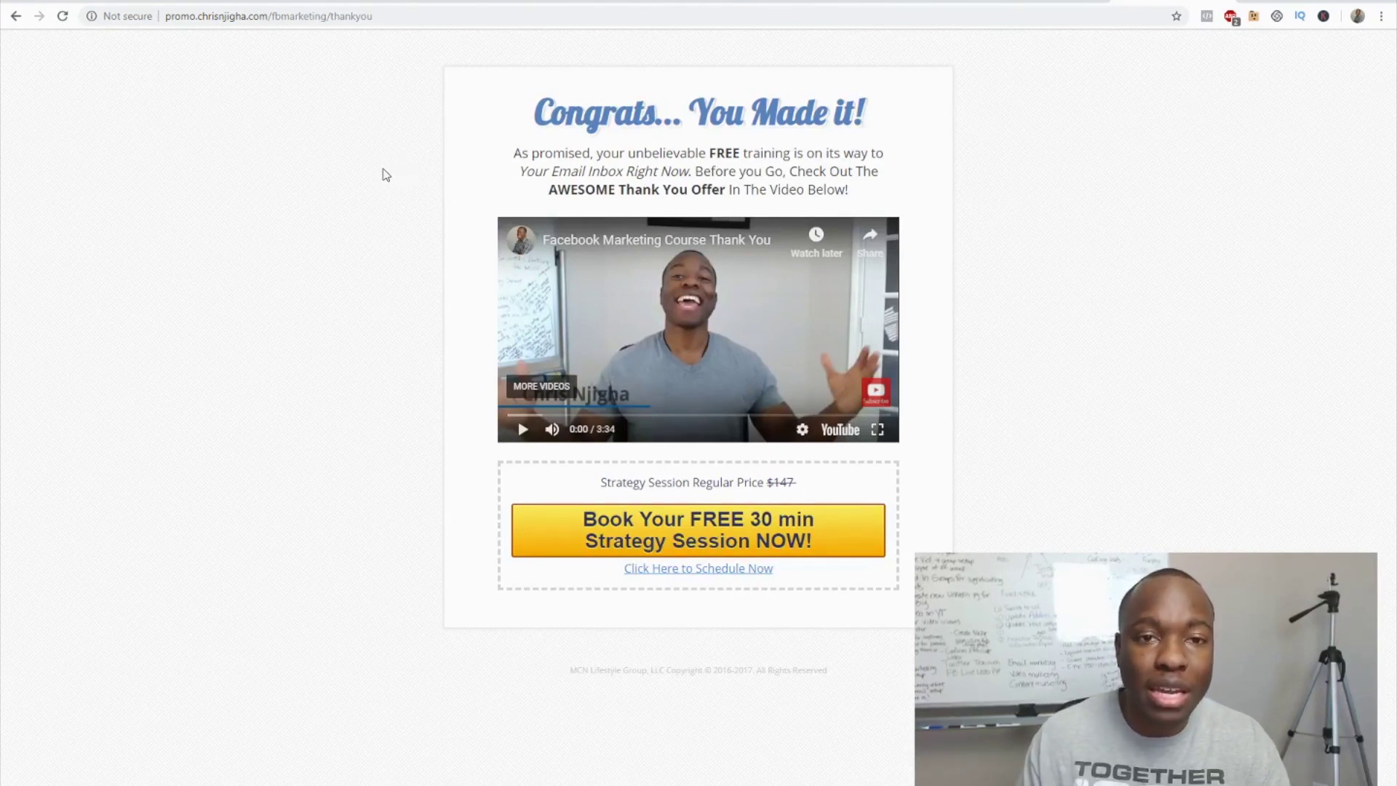
left_click(809, 2)
left_click(902, 2)
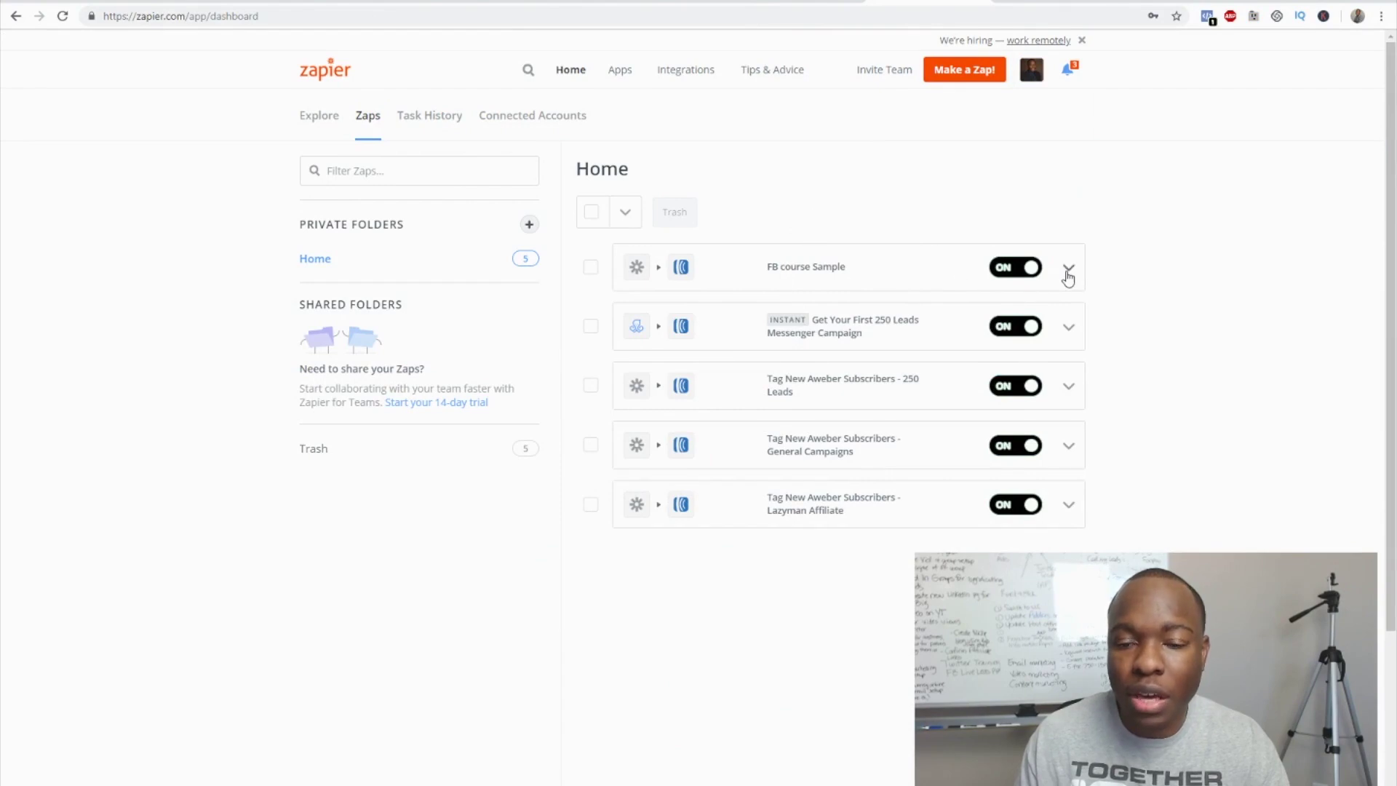
- Run FB course Sample manually, review its run status, then go to AWeber's Add Subscribers page
left_click(1068, 271)
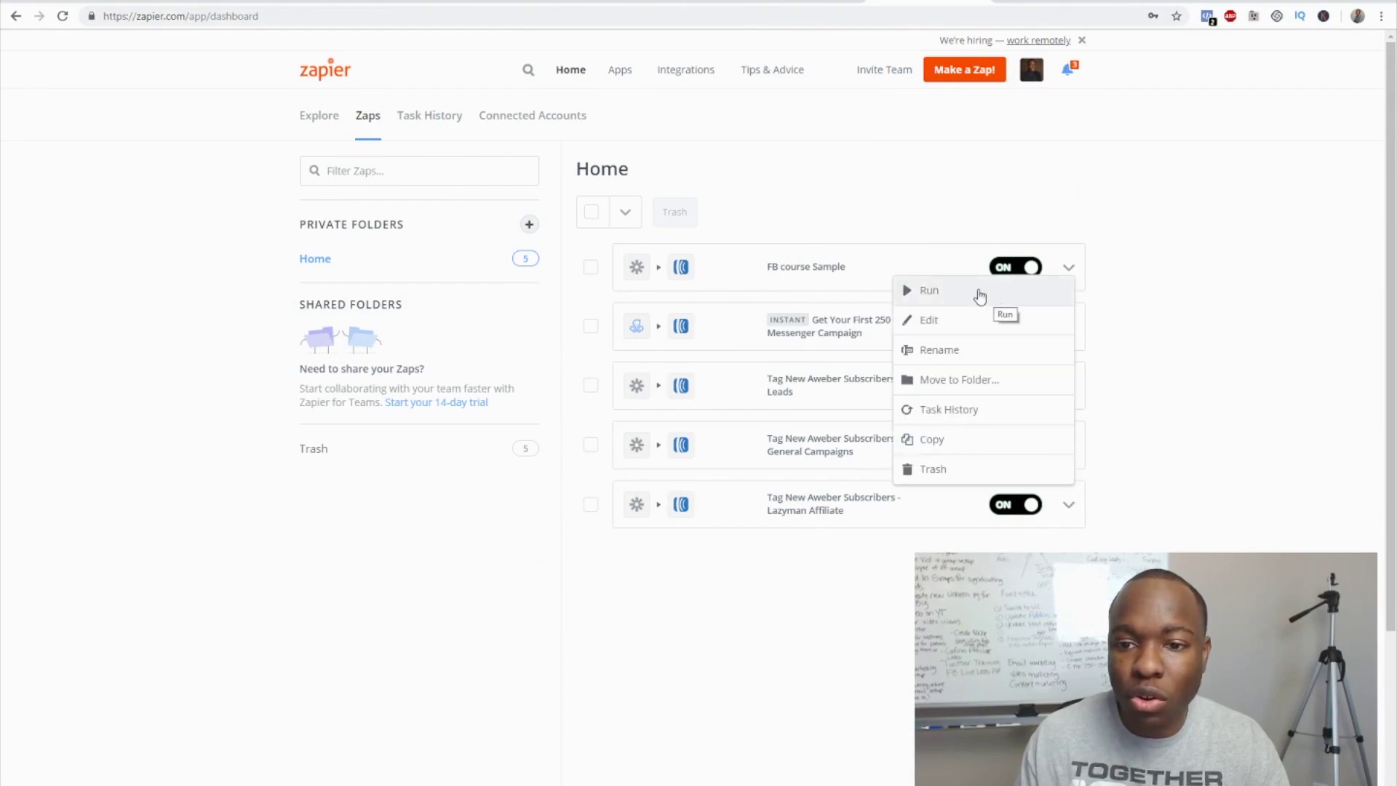
left_click(939, 293)
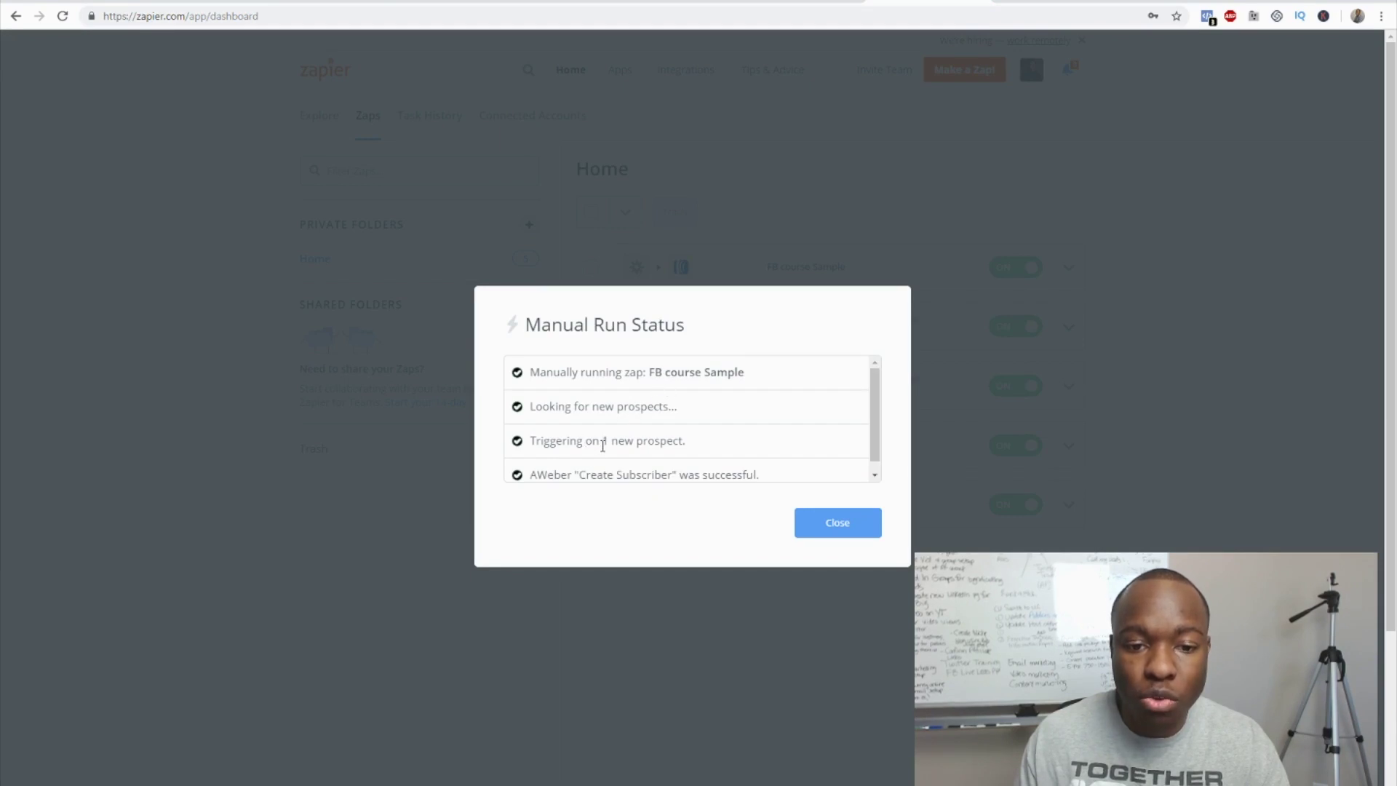
scroll(633, 440, "down", 1)
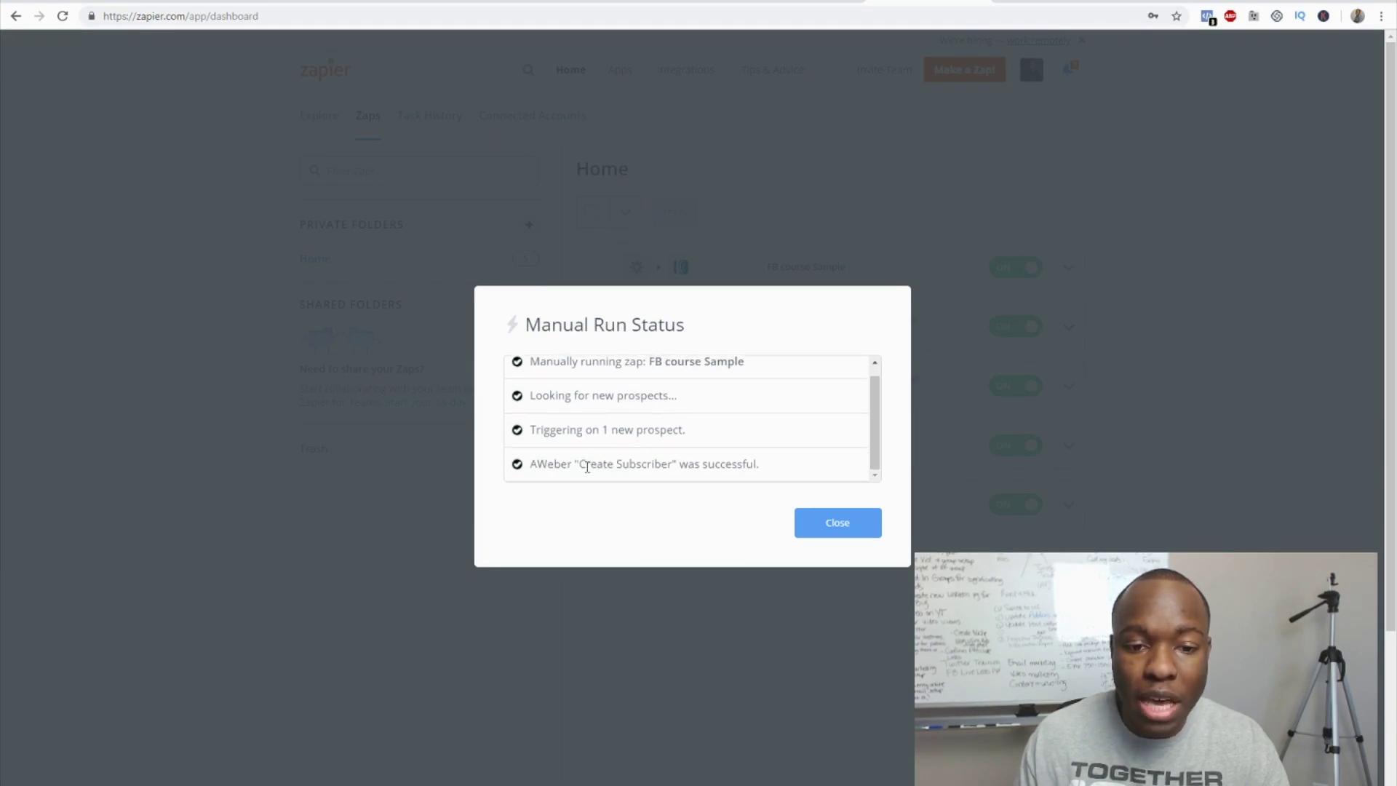
left_click(696, 466)
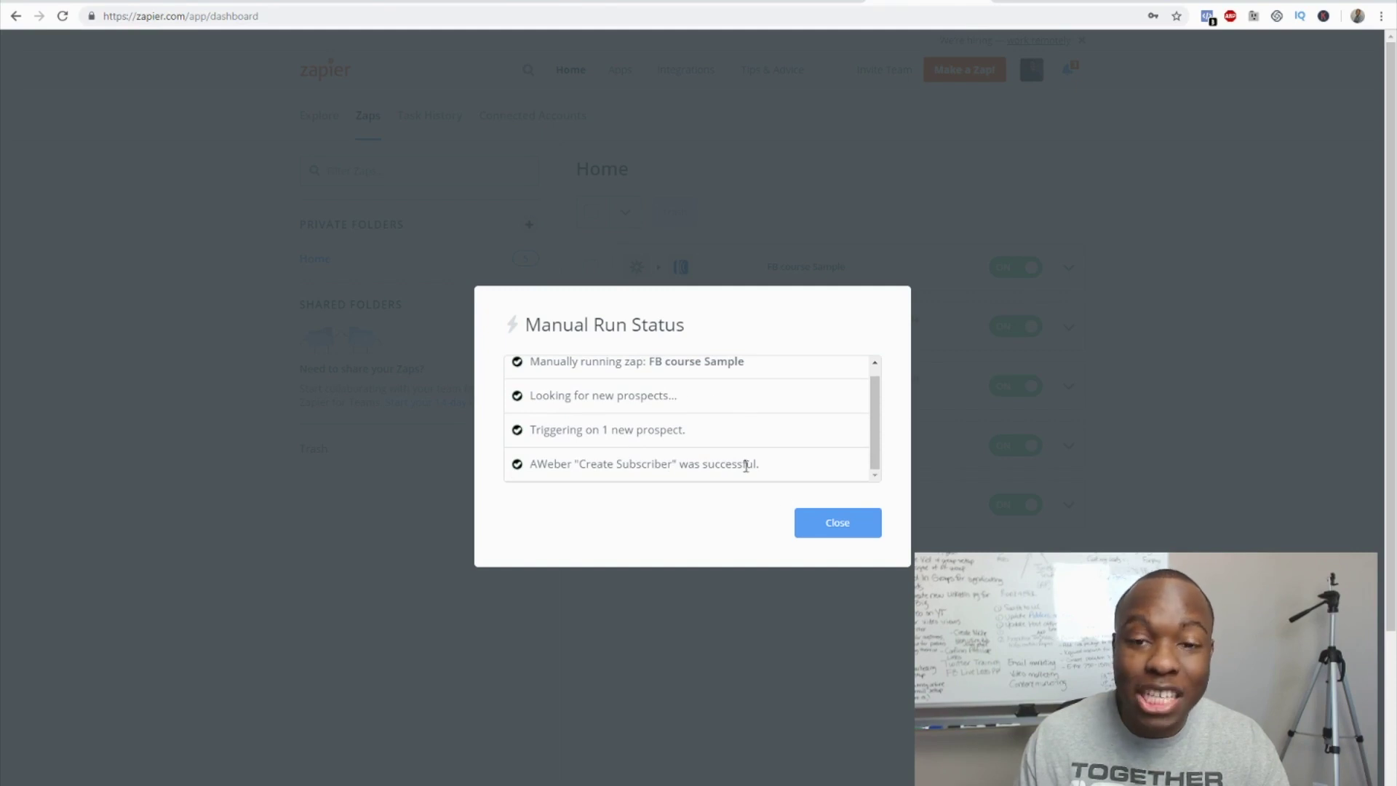
left_click(830, 531)
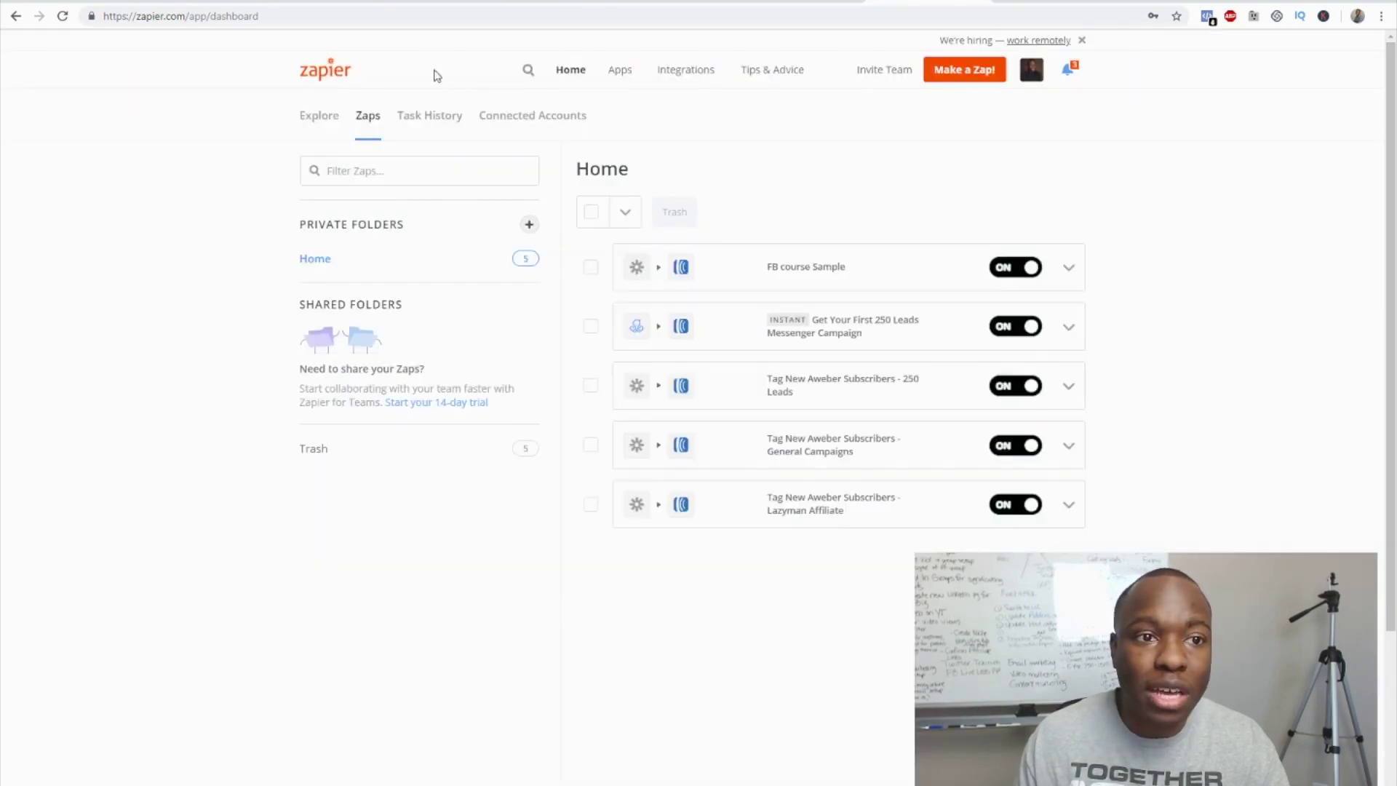
key("ctrl+Tab")
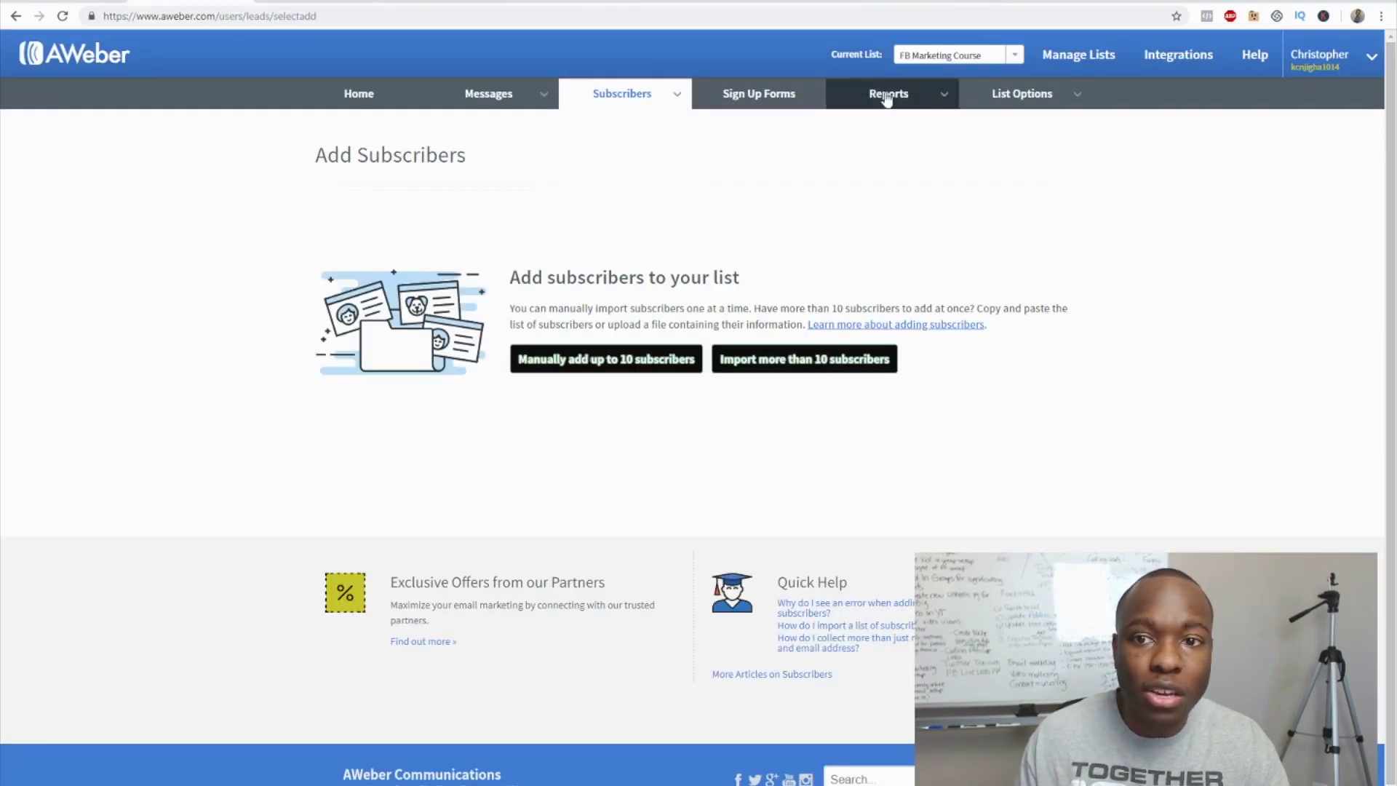
- Reload AWeber and expand the test subscriber in Manage Subscribers to confirm the fb course tag
left_click(62, 16)
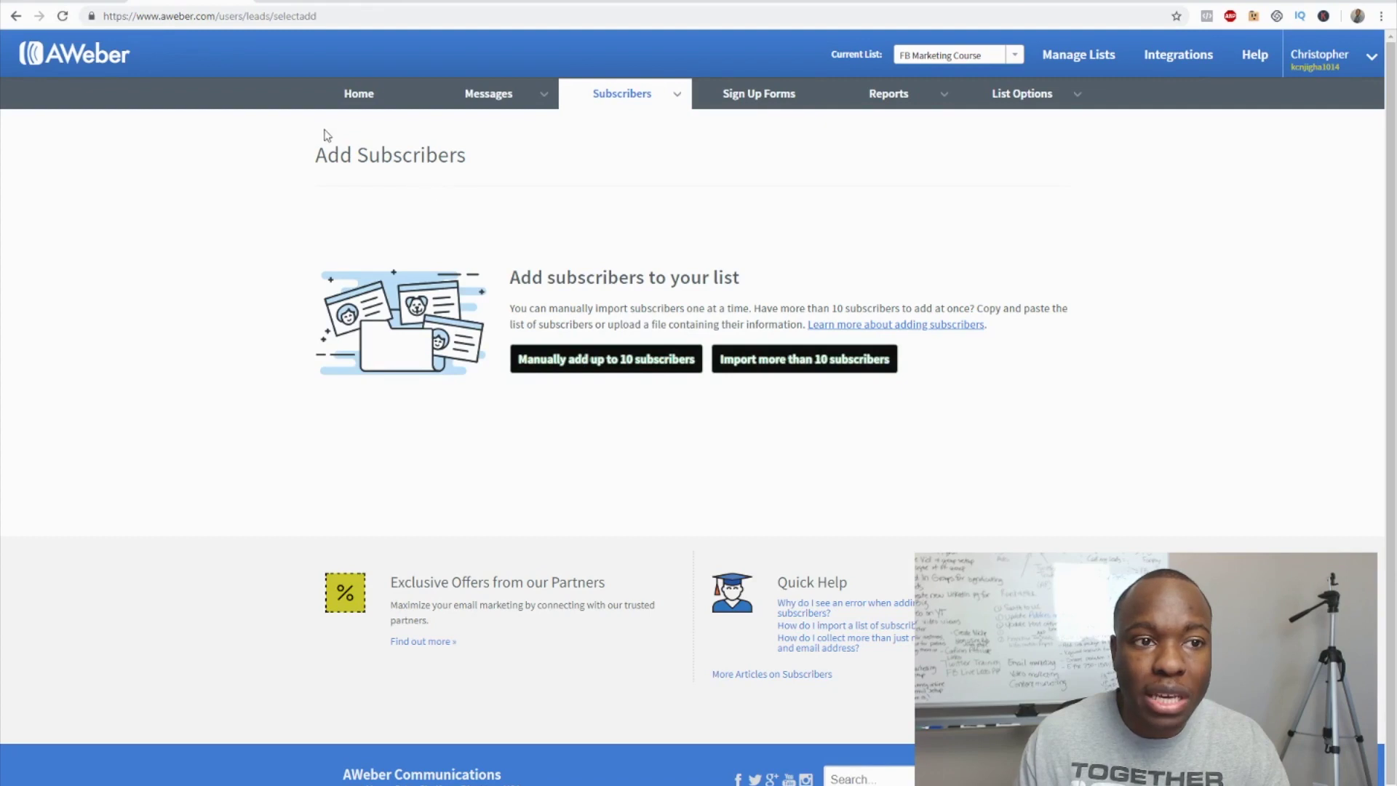
mouse_move(622, 93)
left_click(619, 130)
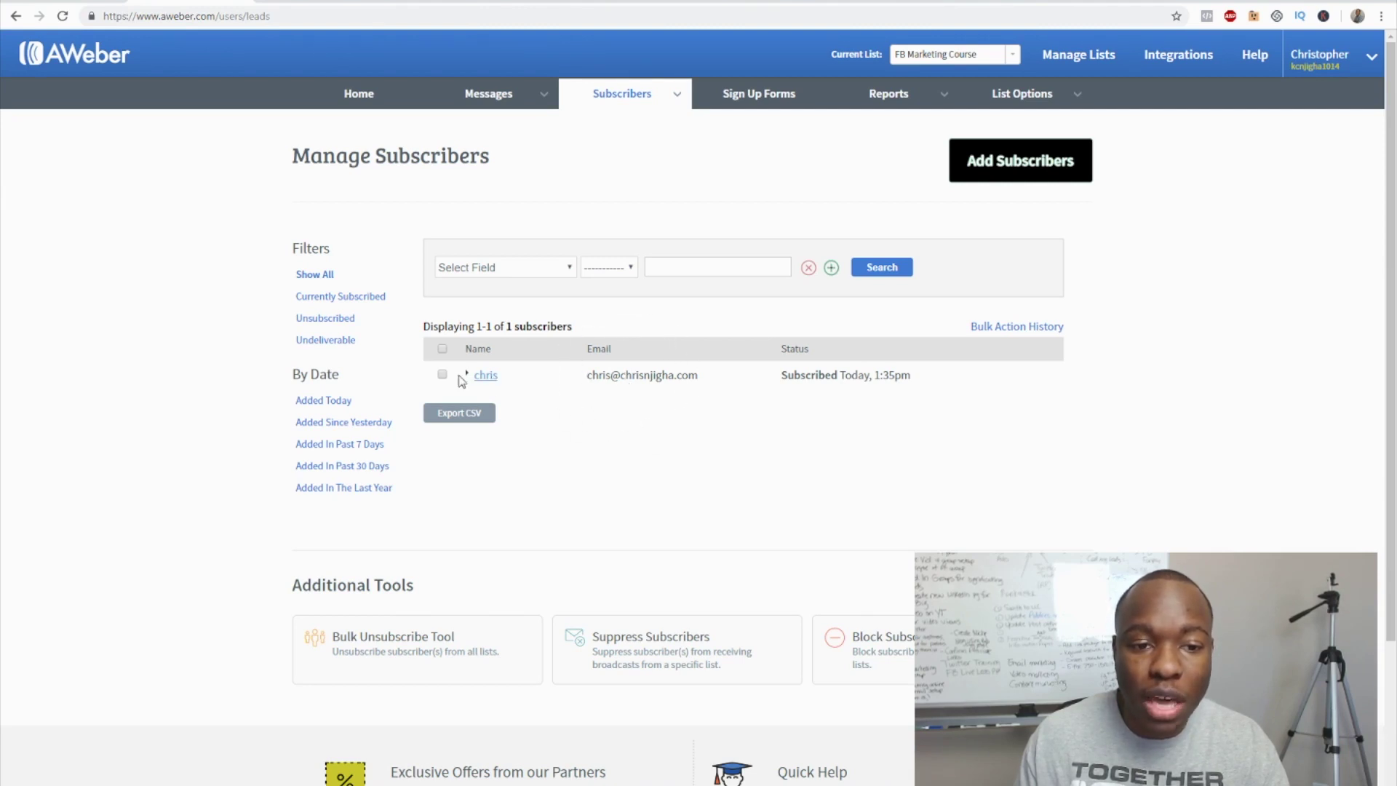
left_click(485, 377)
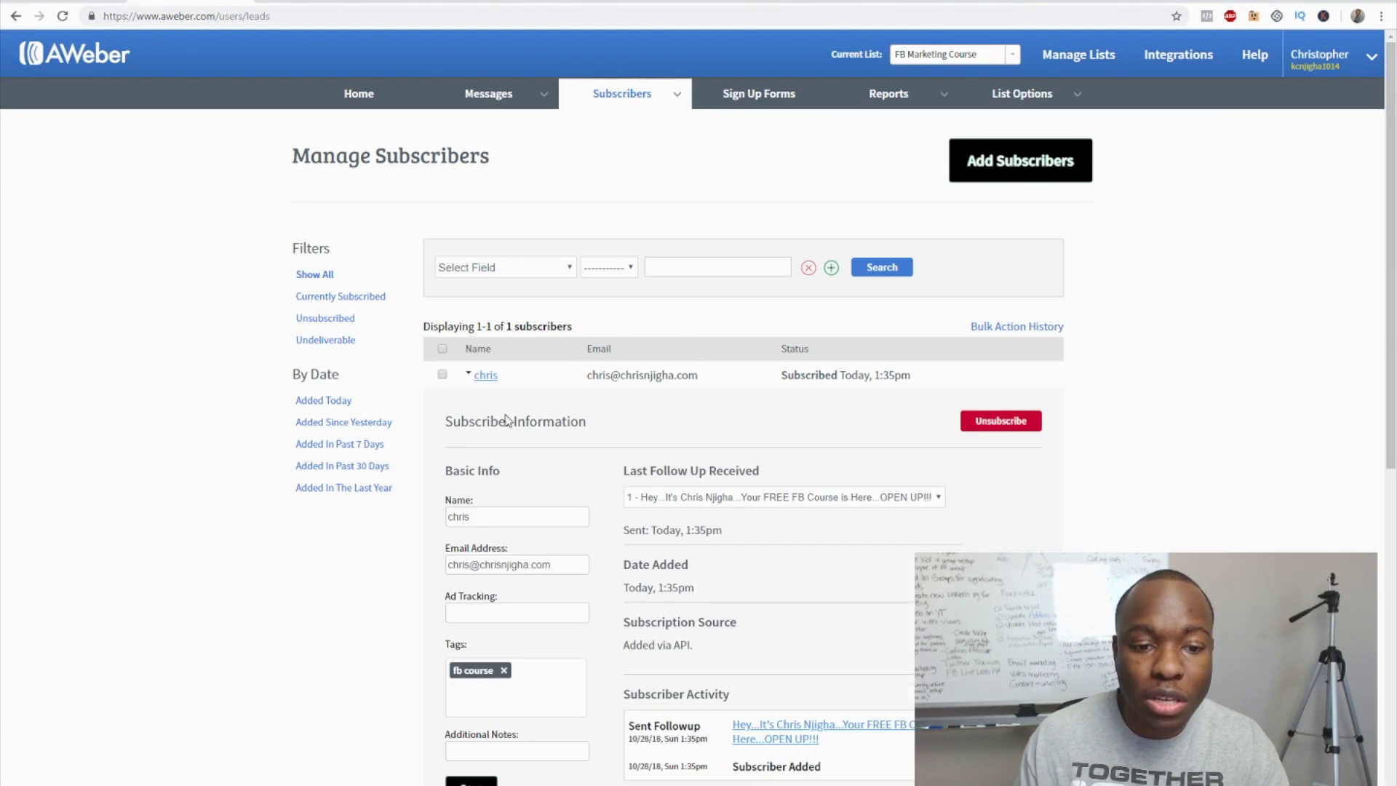
scroll(482, 512, "down", 2)
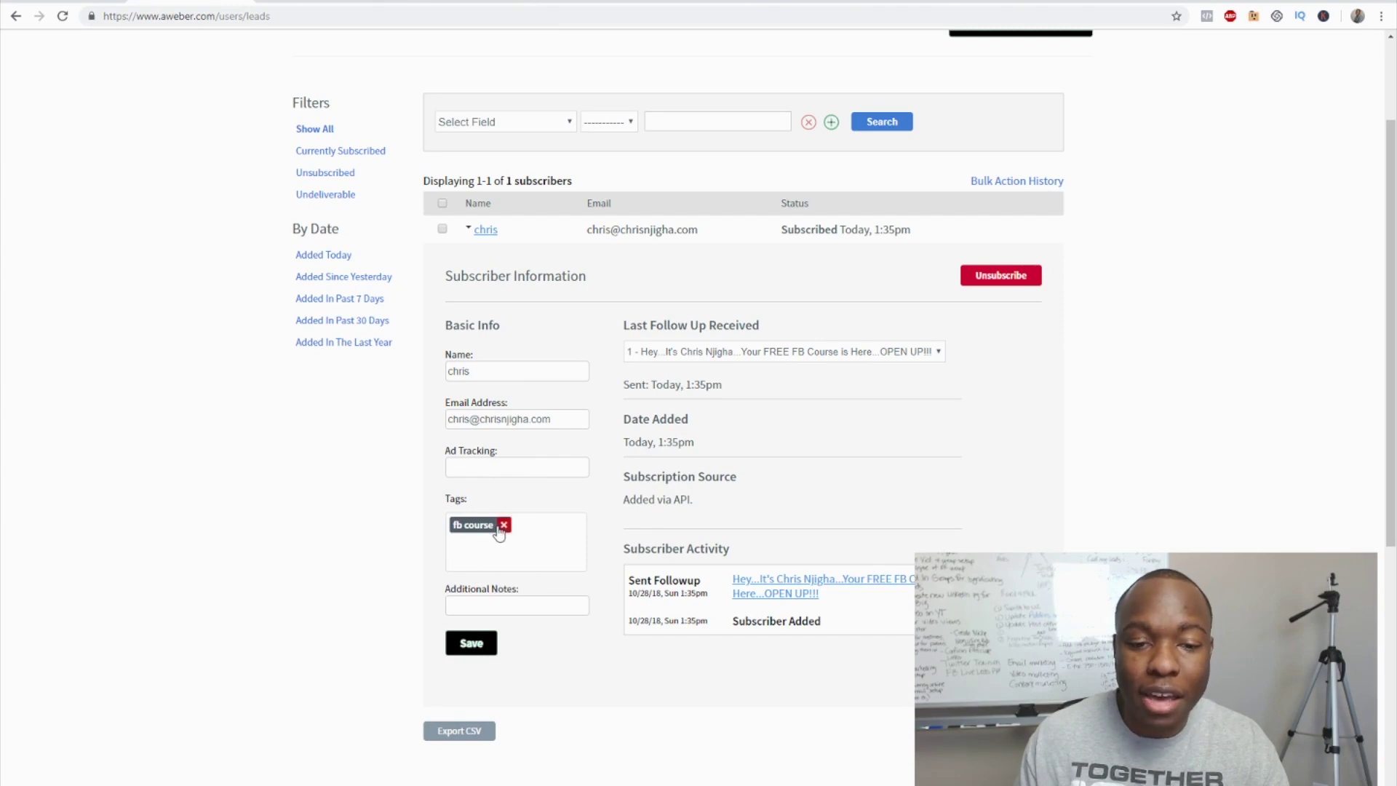
scroll(497, 532, "up", 2)
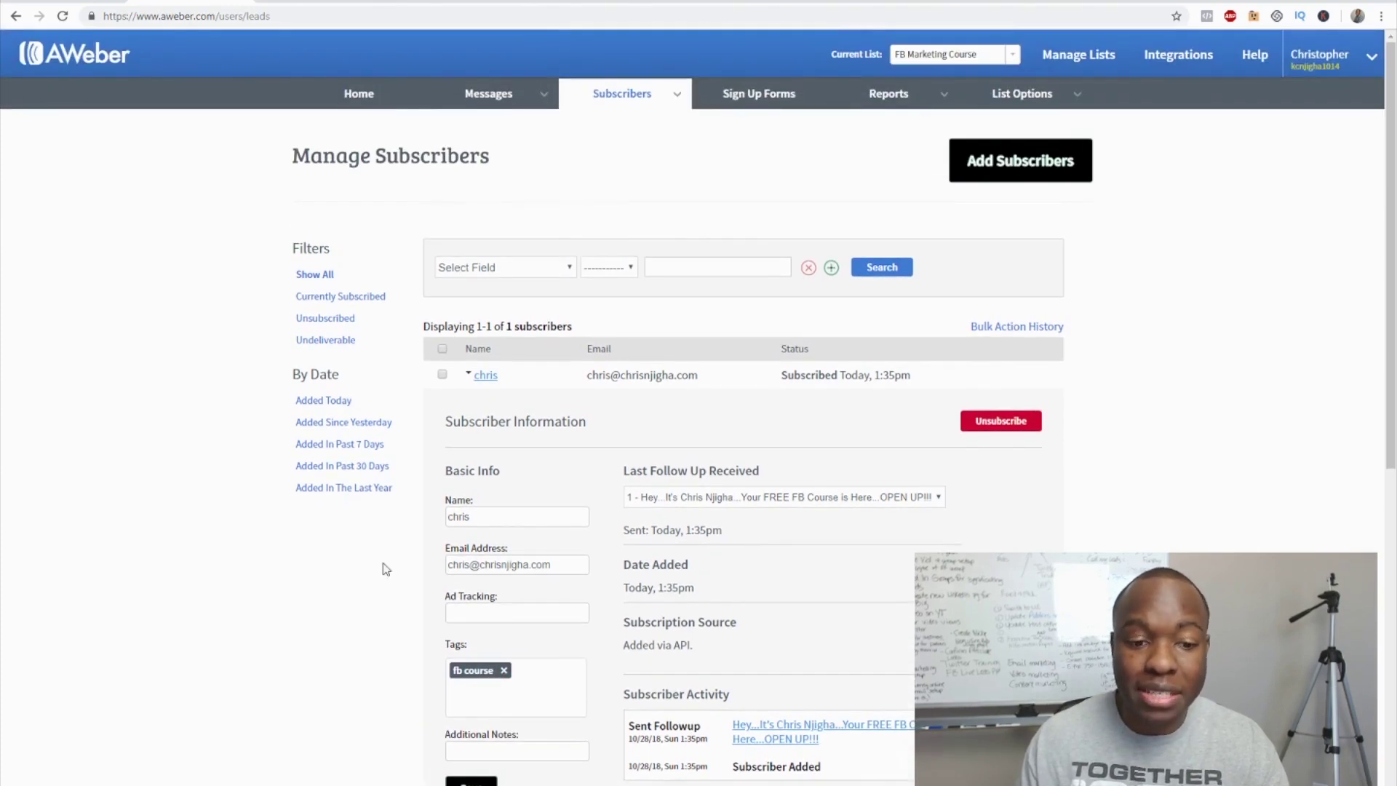